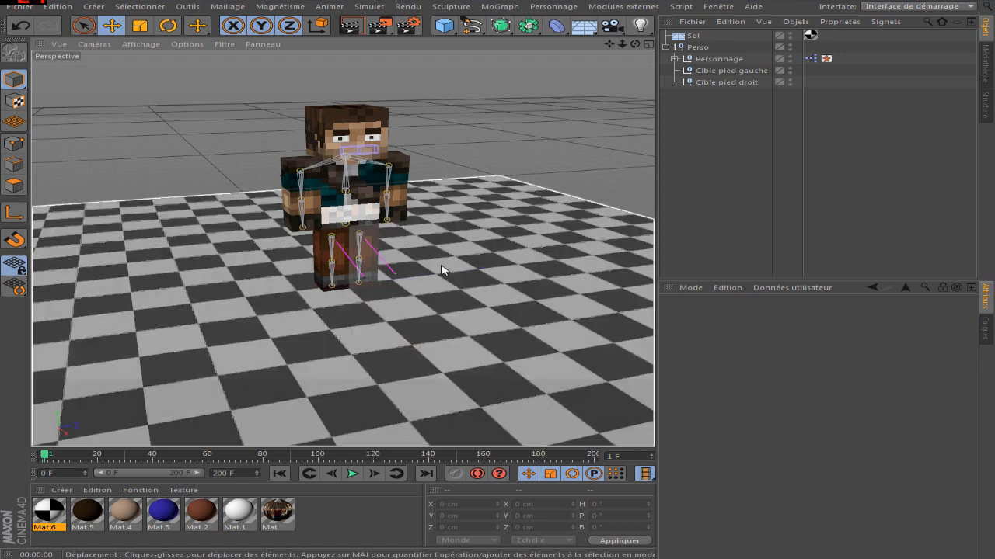
Hide the Sol floor object so that only the character rig shows in the viewport
alt+right_drag(371, 249, 398, 254)
scroll(397, 253, up, 2)
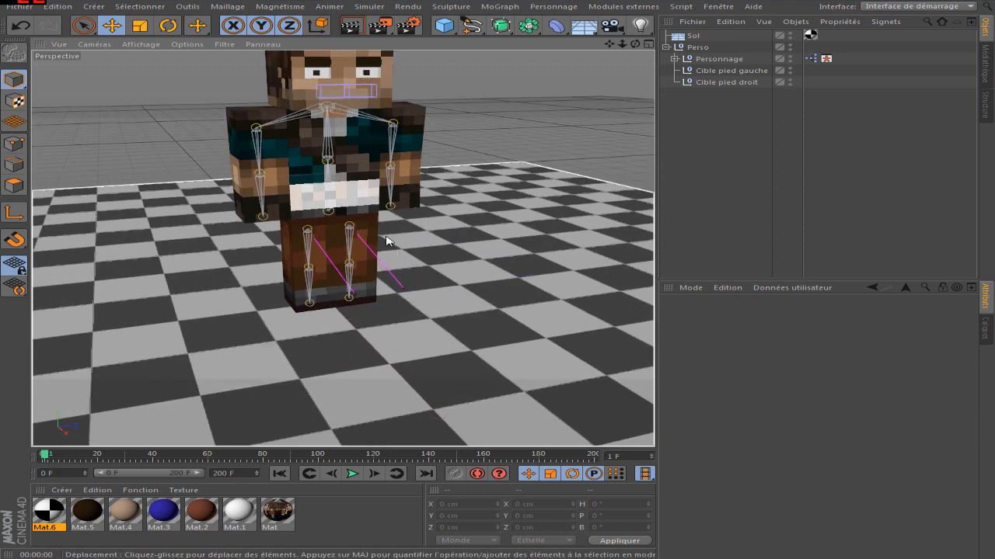
scroll(396, 253, down, 3)
drag(608, 47, 621, 92)
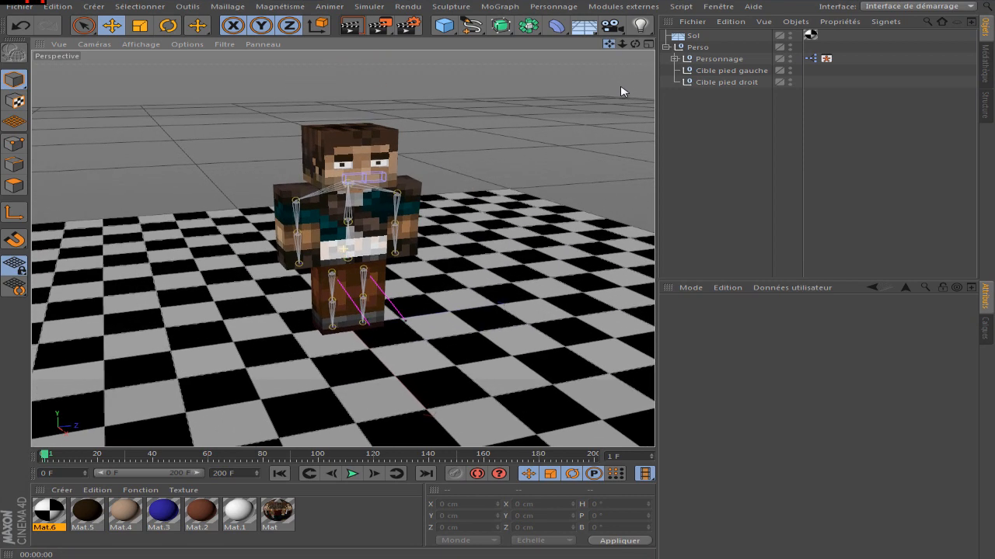
scroll(488, 172, up, 2)
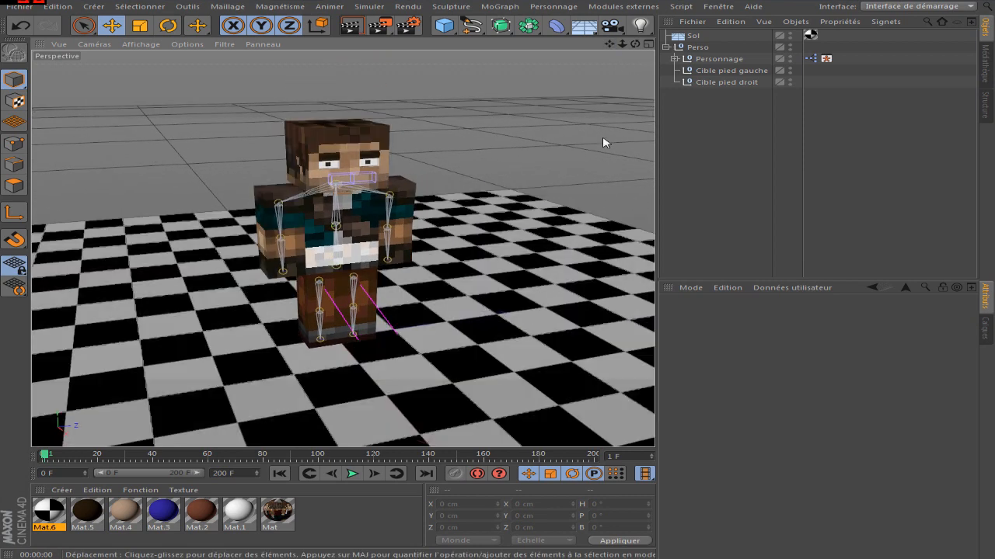
click(715, 36)
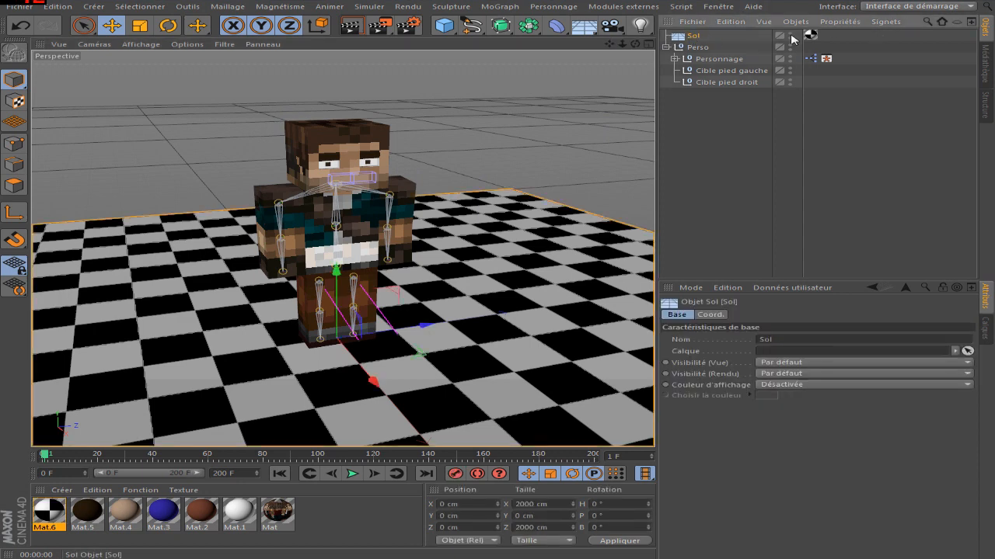
double_click(790, 35)
click(730, 140)
Open the Personnage XPresso expression, enlarge its window to inspect the node network, and minimise it
scroll(265, 143, up, 3)
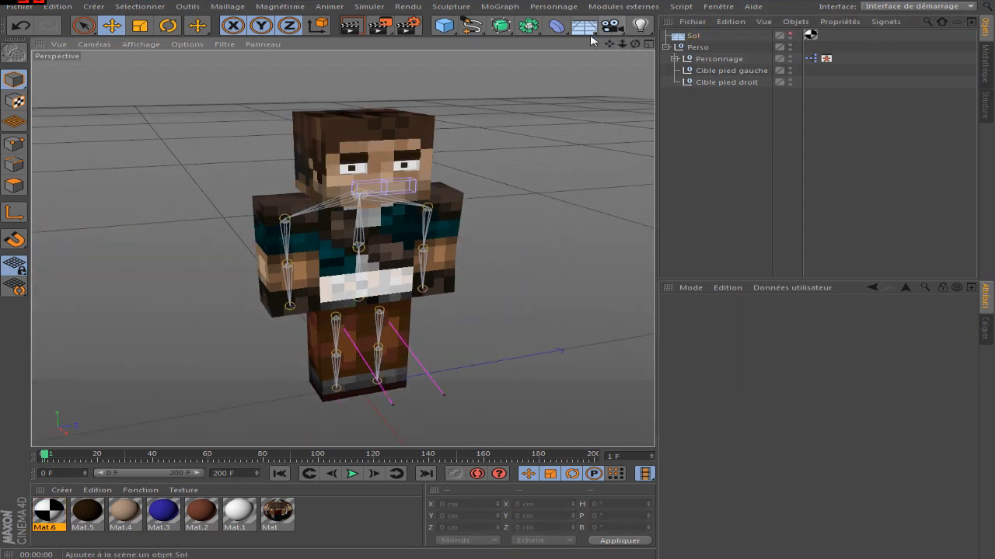
drag(613, 40, 628, 3)
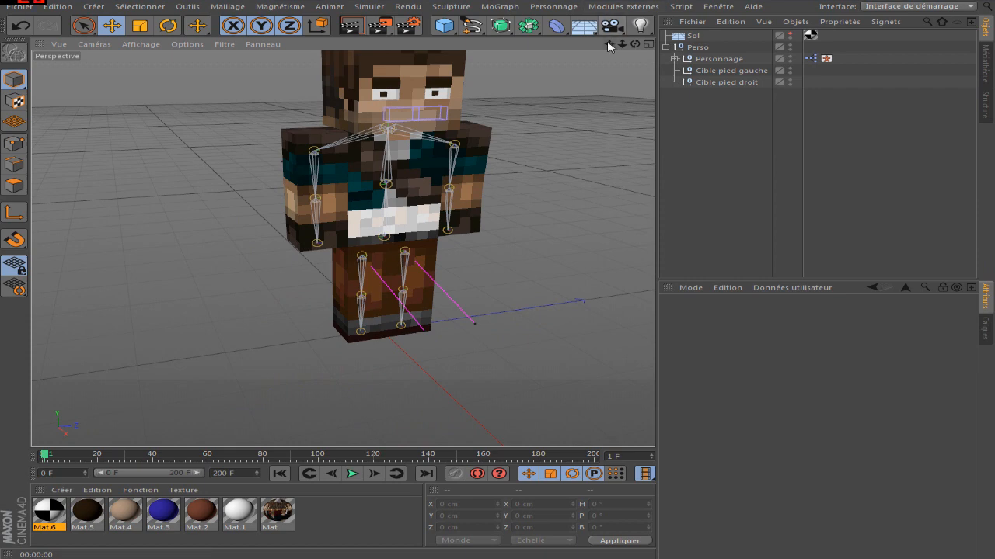
drag(609, 42, 533, 89)
scroll(440, 183, down, 2)
drag(609, 44, 611, 69)
double_click(815, 59)
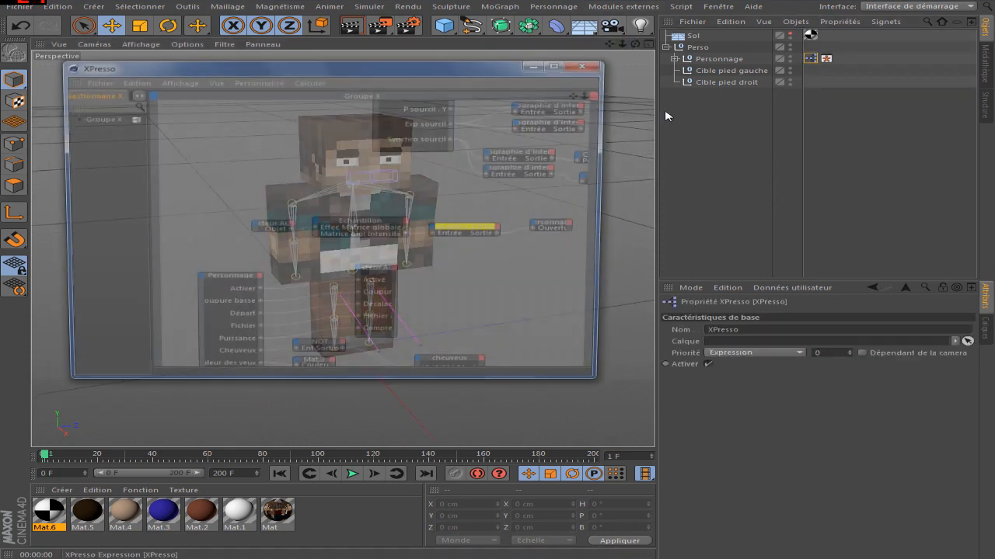
drag(621, 400, 936, 554)
drag(909, 94, 737, 122)
drag(895, 94, 722, 103)
click(855, 63)
Pick the right foot in the visual selector, try moving its target, and undo the move
double_click(817, 61)
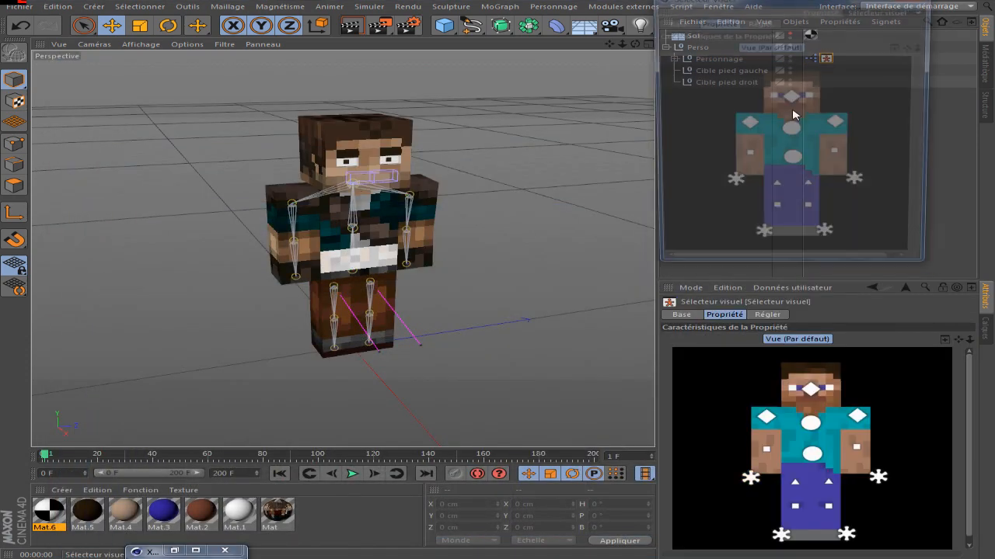
click(757, 243)
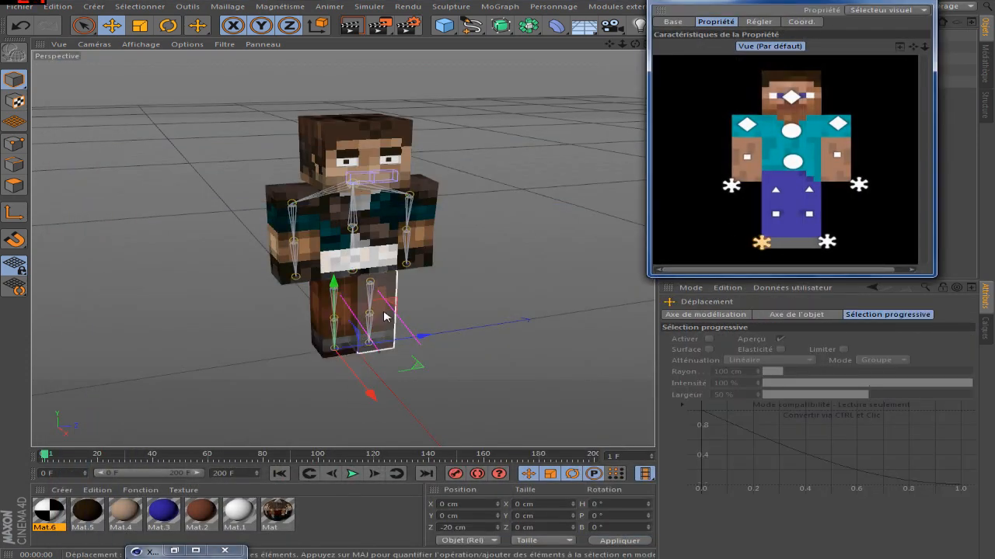
drag(362, 336, 389, 324)
key(ctrl+z)
click(863, 2)
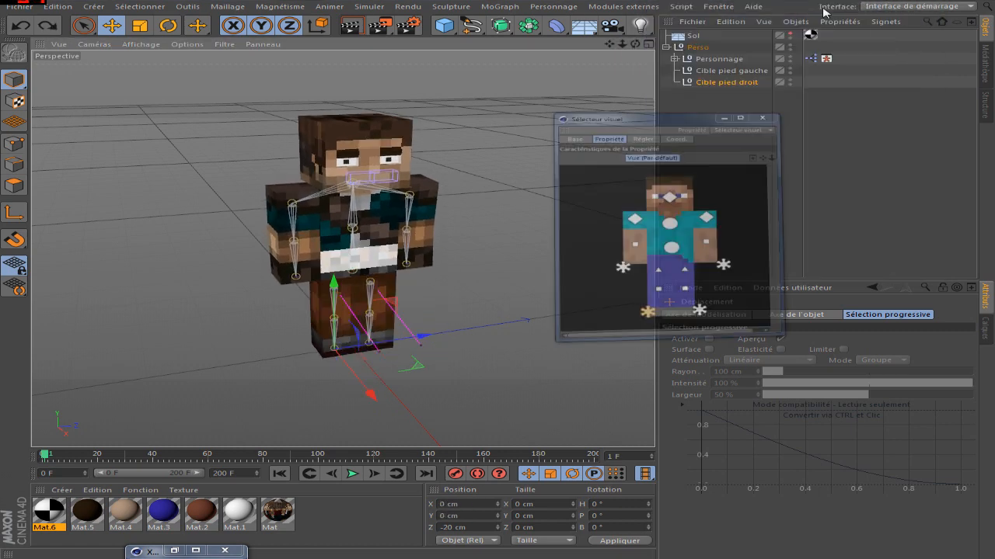
Delete the XPresso nodes that drive the Personnage position from the two foot targets, and close the XPresso editor
click(179, 552)
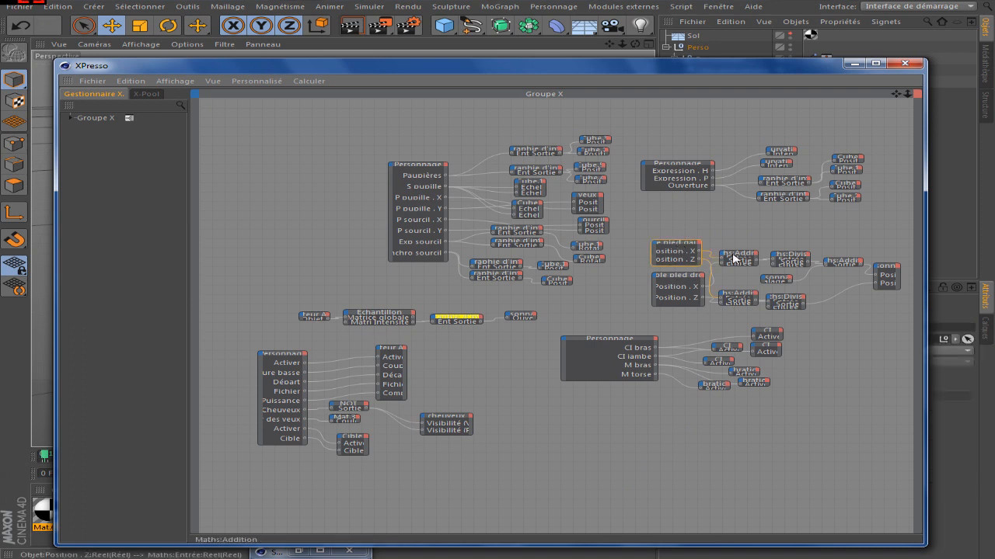
click(891, 272)
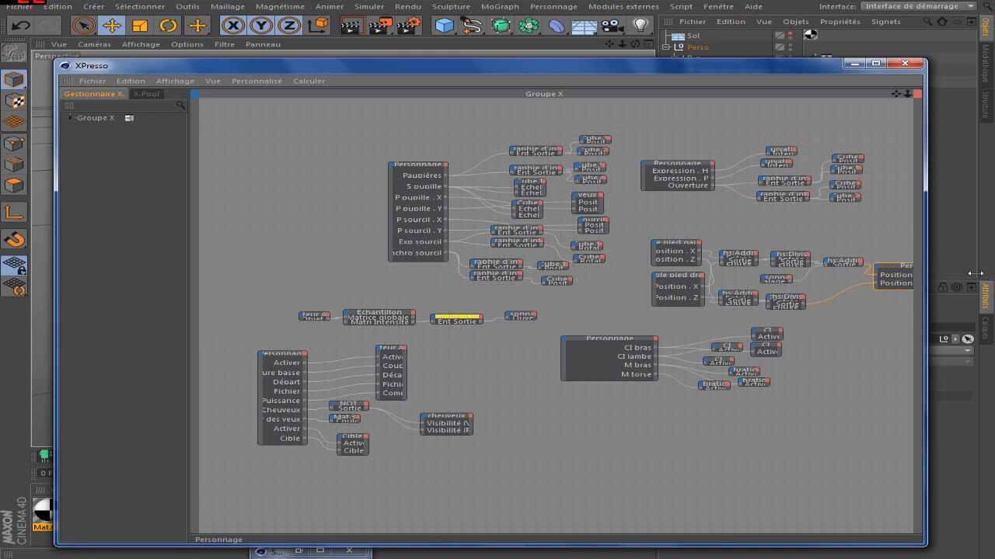
drag(898, 93, 676, 99)
drag(653, 290, 461, 244)
key(Delete)
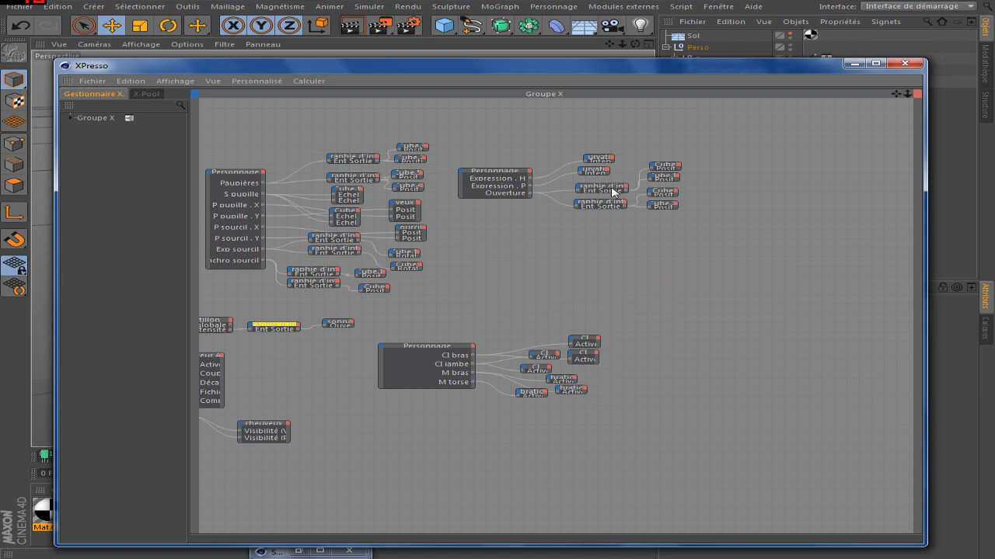
click(909, 62)
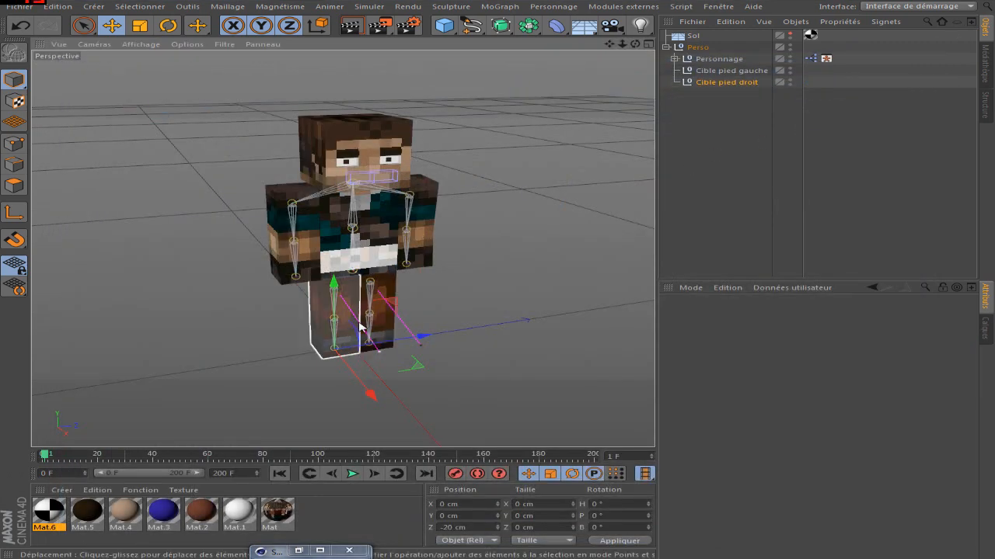
Test the rig by moving the right foot target, and undo the move
drag(355, 325, 361, 294)
key(ctrl+z)
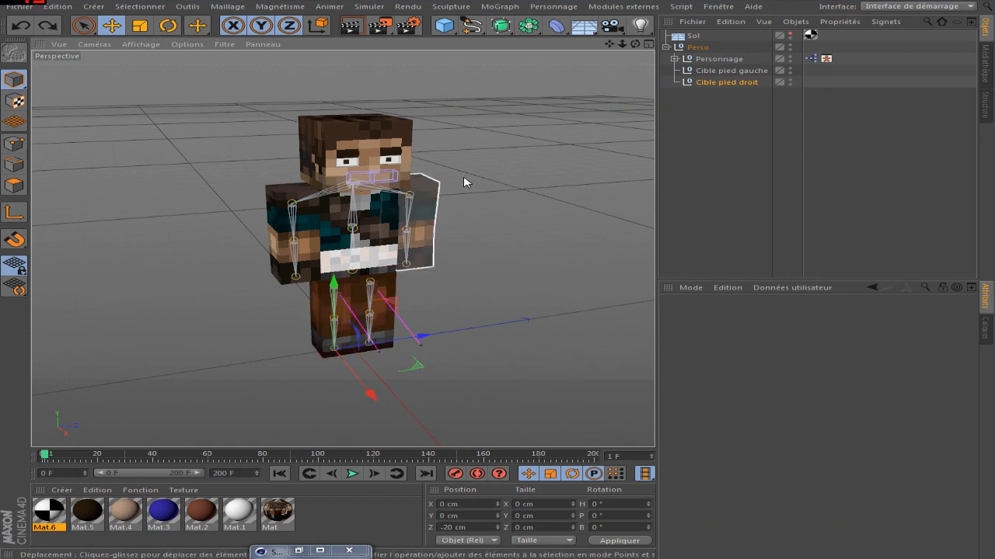
drag(610, 45, 650, 20)
scroll(457, 190, up, 2)
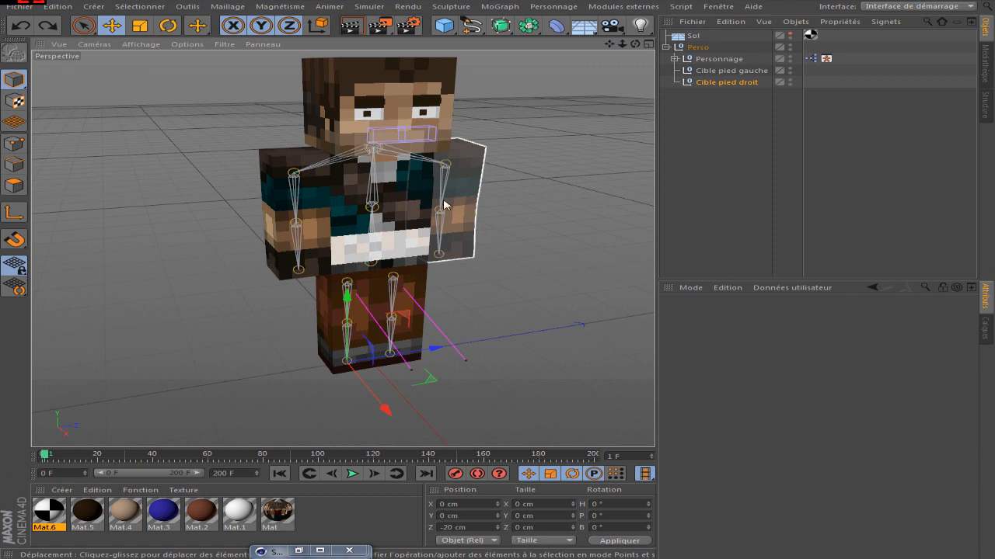
scroll(444, 204, down, 2)
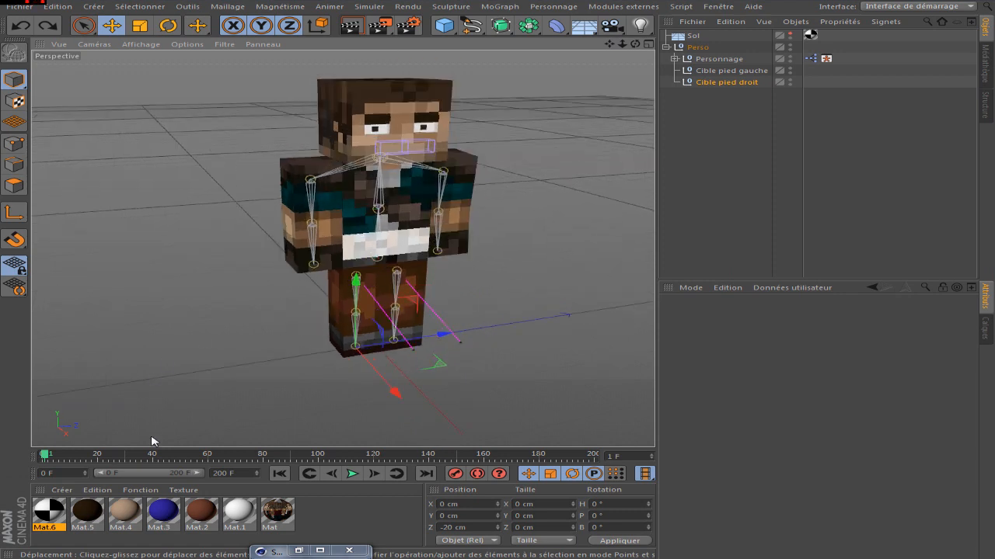
Set the end of the animation timeline to frame 15
drag(235, 473, 132, 483)
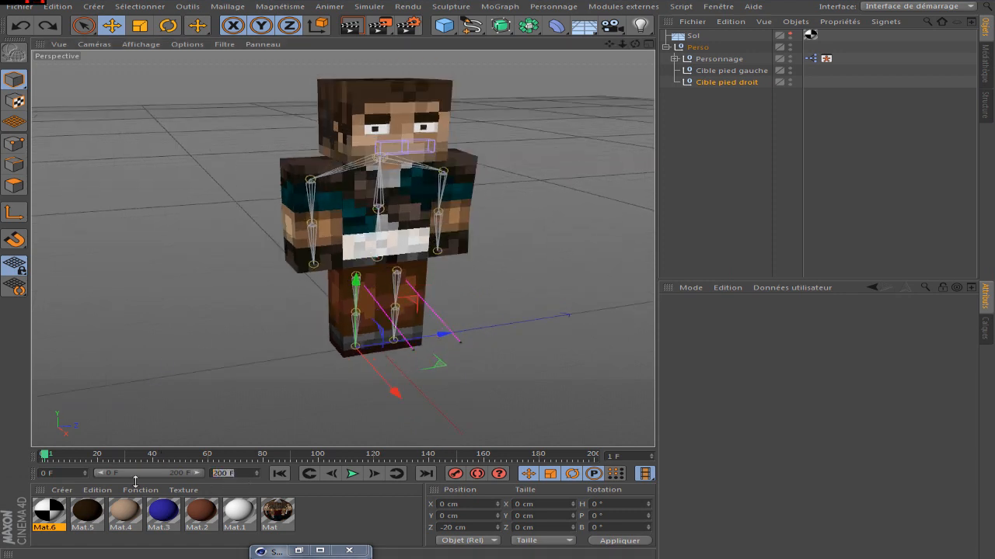
text(15)
key(Return)
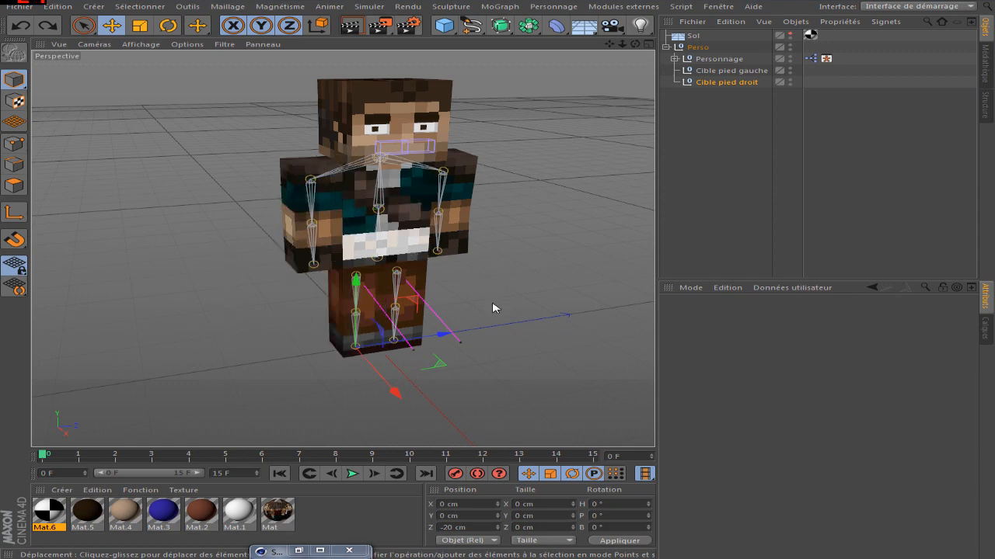
Pose the legs in a stride: right foot target at about X 45.8, Y 22.6 cm, left one at about X -64.2, Y 28.2 cm
drag(634, 45, 575, 51)
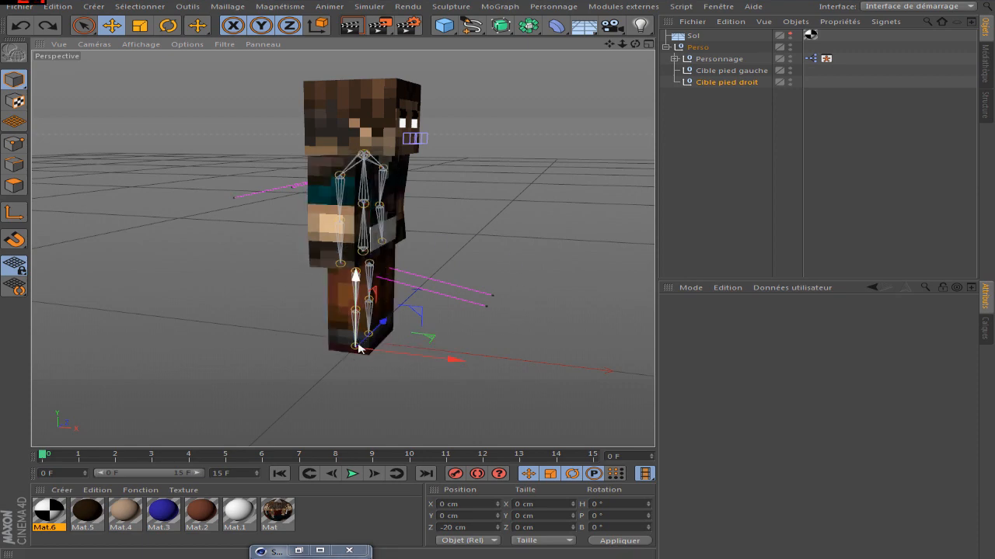
scroll(360, 344, up, 3)
drag(636, 45, 681, 25)
mouse_move(606, 45)
mouse_down()
mouse_move(585, 60)
mouse_move(602, 52)
mouse_up()
drag(405, 311, 483, 283)
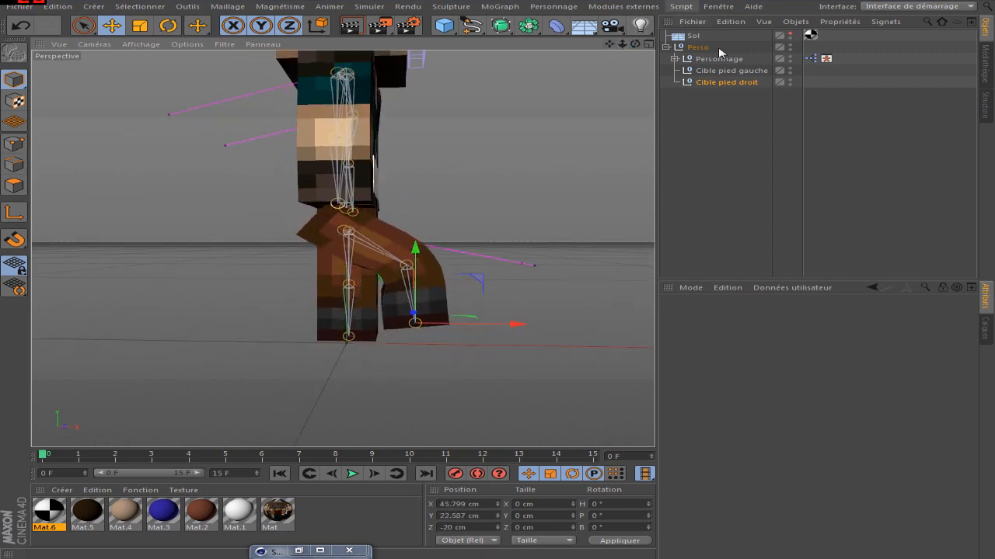
click(749, 71)
drag(439, 336, 322, 263)
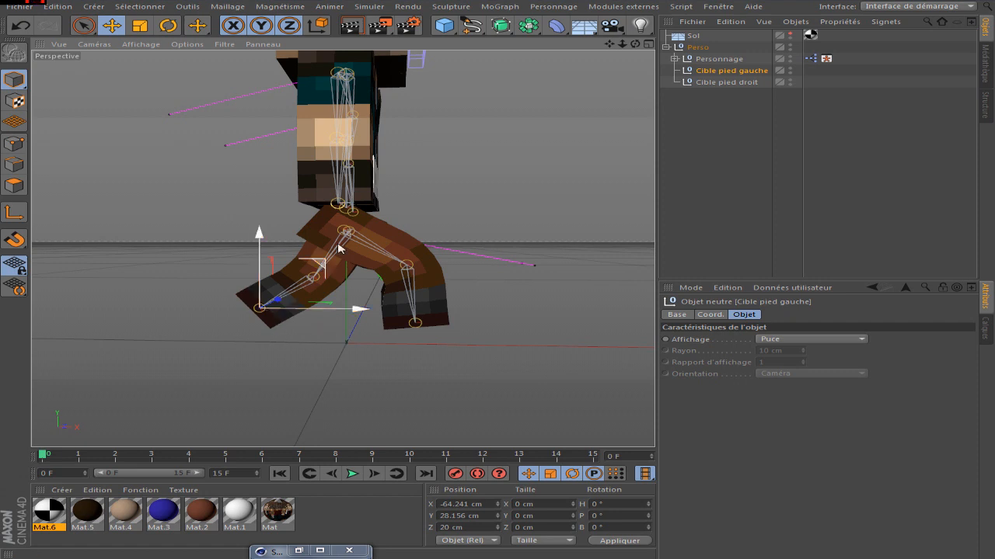
Show the Sol floor again, try shifting it vertically, and undo that shift
click(692, 48)
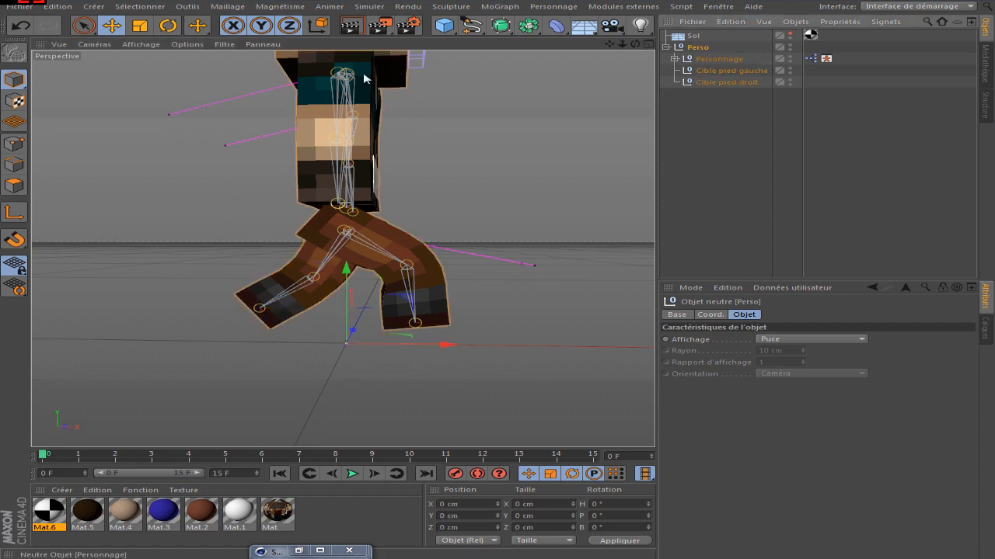
click(790, 35)
click(677, 36)
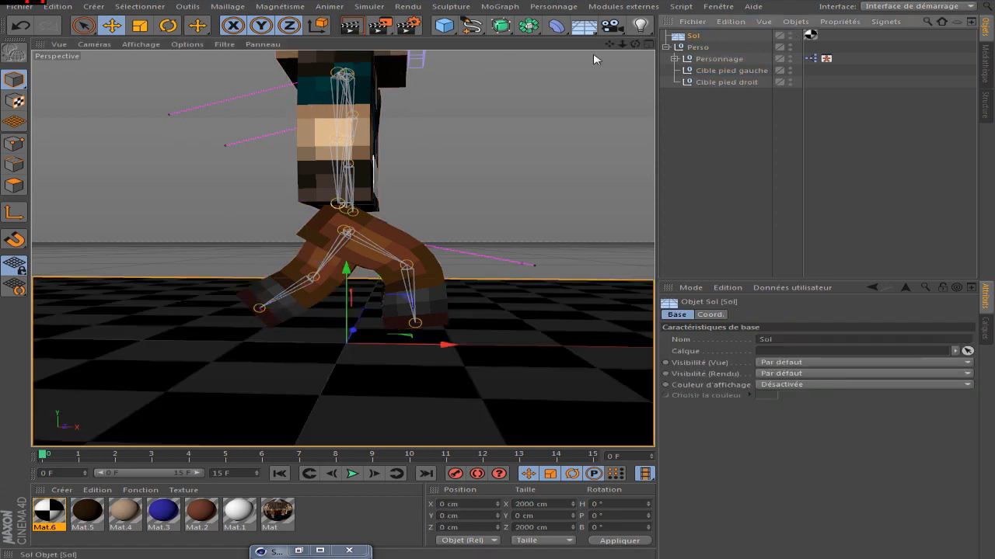
drag(348, 270, 346, 270)
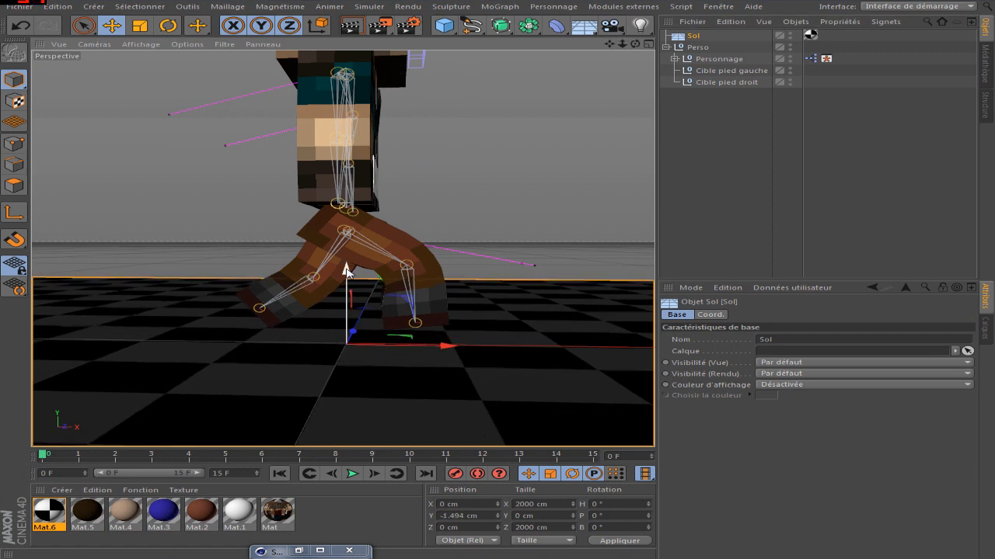
key(ctrl+z)
Lower the whole Perso rig onto the floor and widen the stride, moving the right foot target to about X 54.5 cm
click(701, 49)
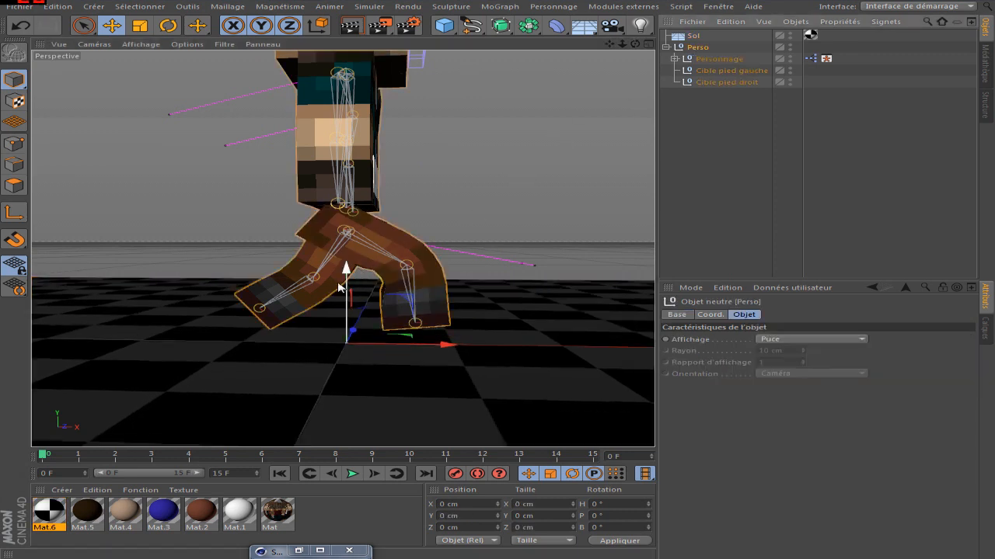
drag(347, 268, 349, 301)
click(729, 71)
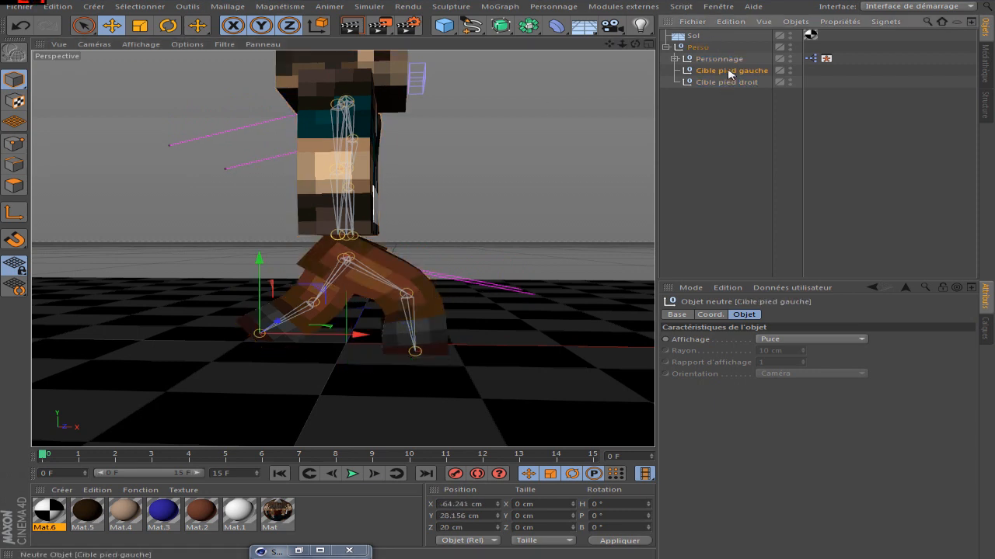
drag(350, 336, 354, 336)
click(724, 83)
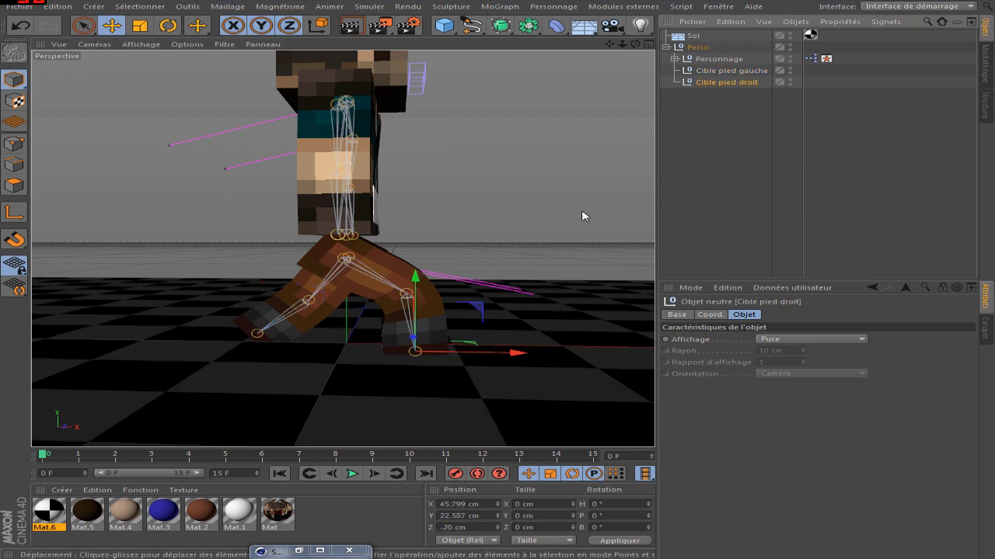
drag(520, 352, 526, 354)
Select the upper torso control in the visual selector and rotate it to a heading of about -5.8°
click(826, 59)
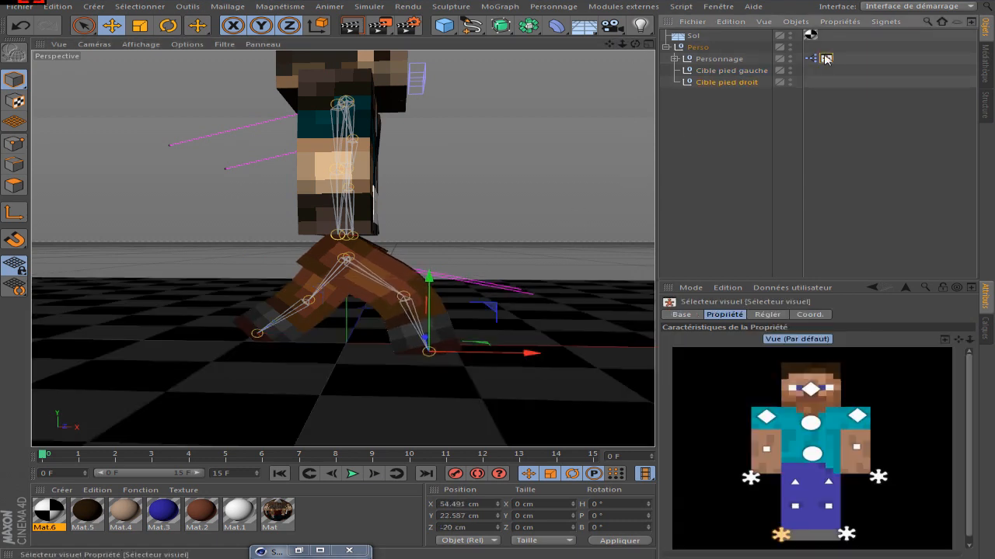
click(805, 430)
key(r)
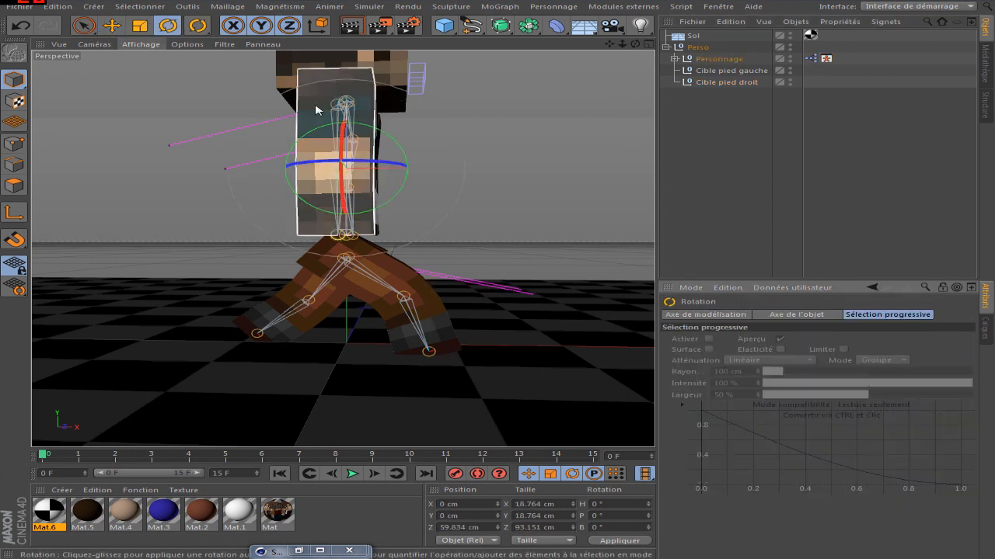
drag(382, 134, 451, 120)
key(ctrl+z)
Swing the right hand target back to about X -46.3, Y -107.9 cm and the left one forward to about X 47.1, Y -105.2 cm
click(826, 59)
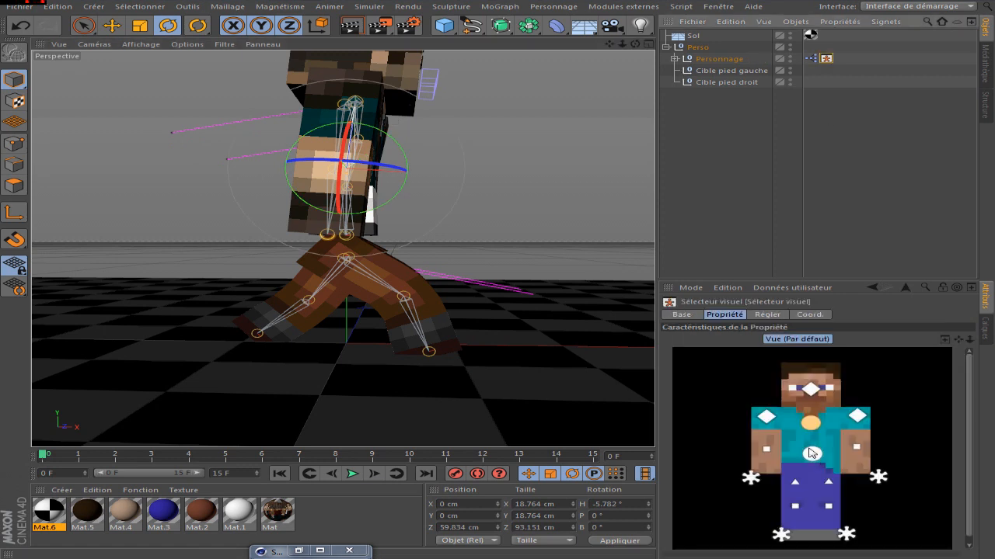
key(e)
drag(394, 194, 321, 176)
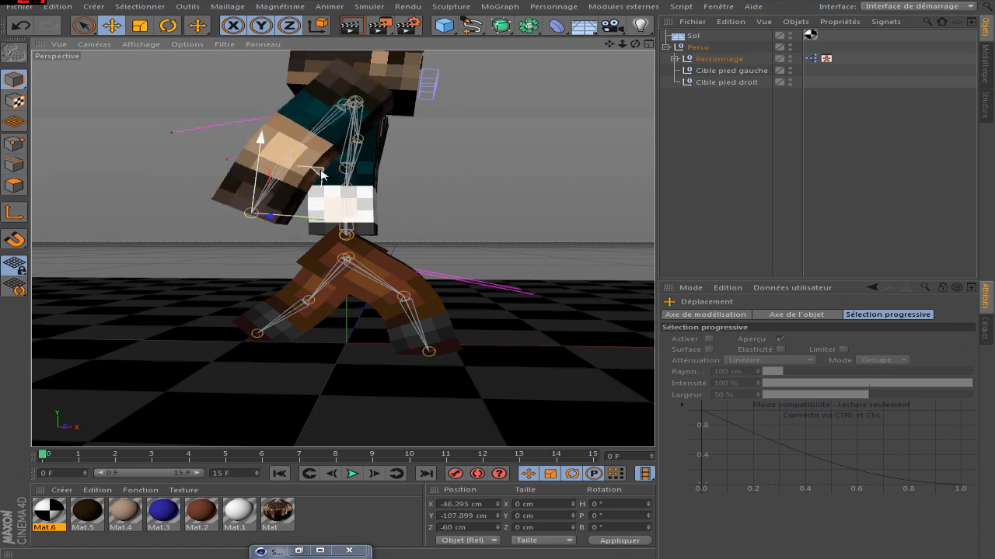
click(825, 60)
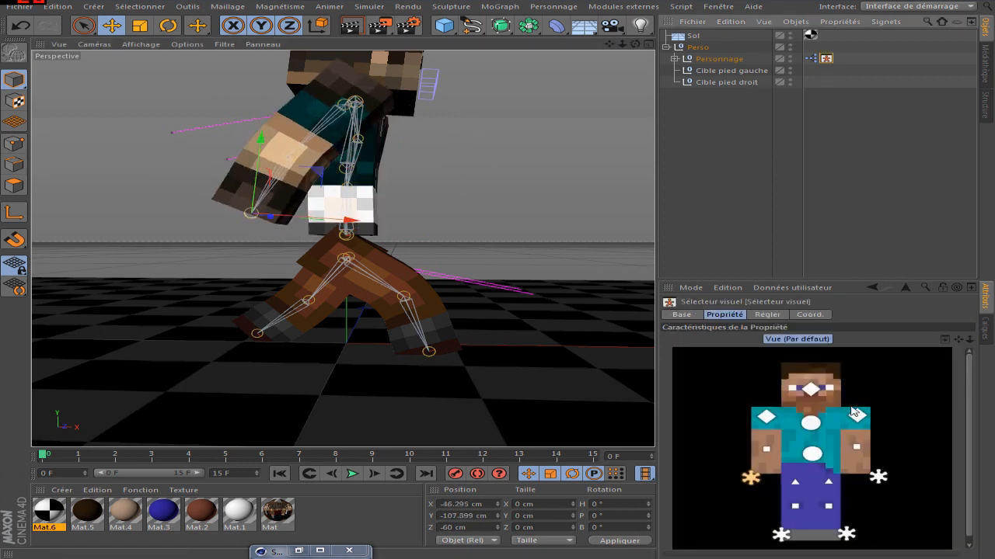
click(876, 477)
drag(419, 201, 487, 188)
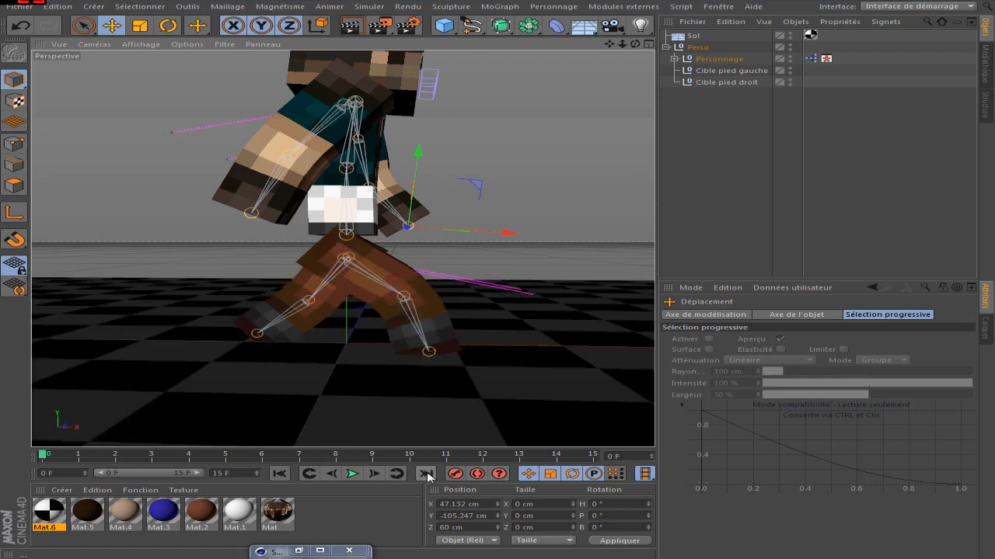
Record frame 0 keys for both hand targets, both foot targets and the upper torso control
click(828, 59)
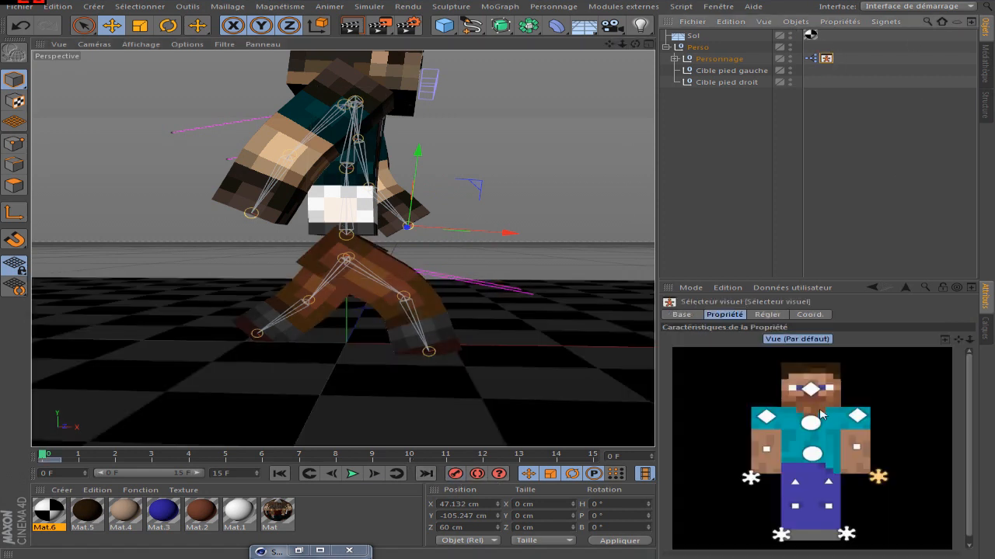
click(750, 478)
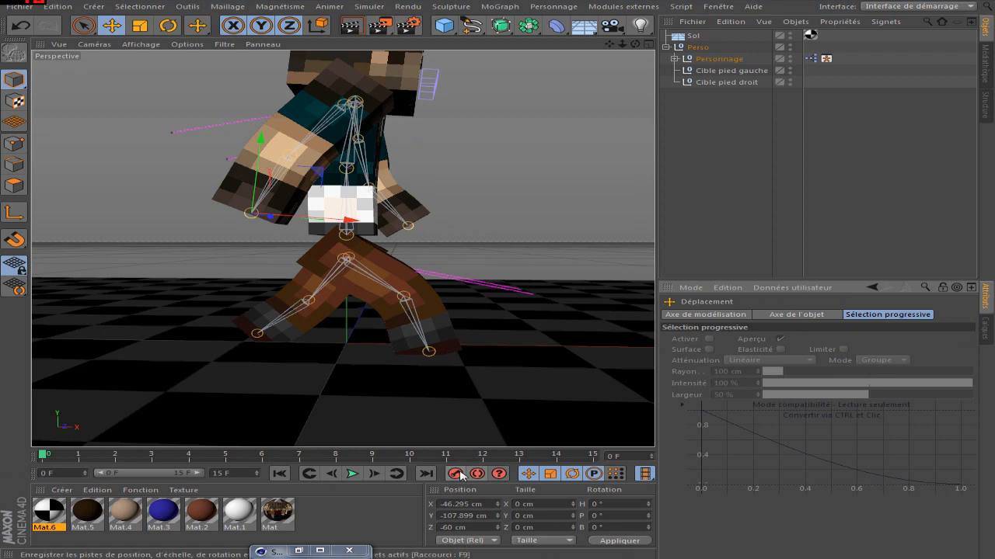
click(740, 74)
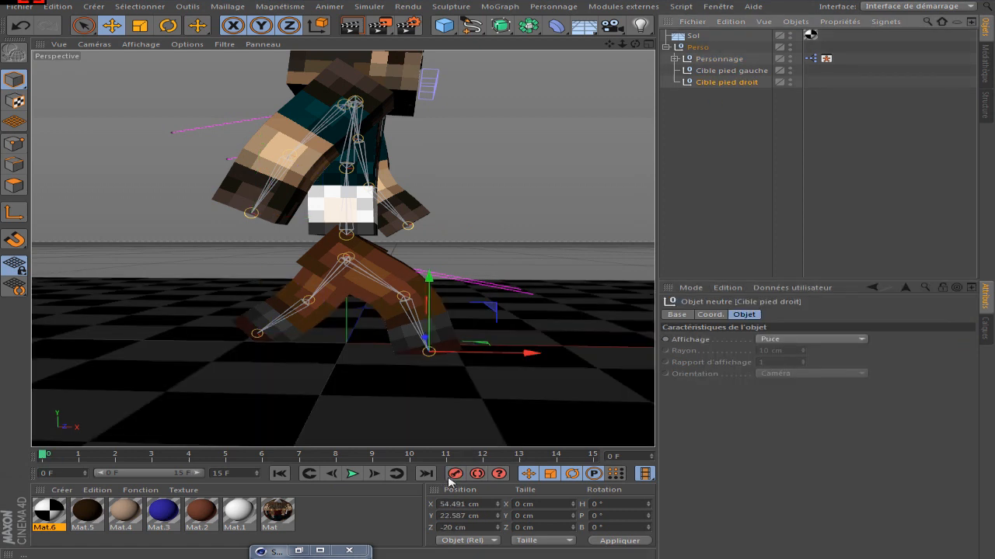
click(826, 60)
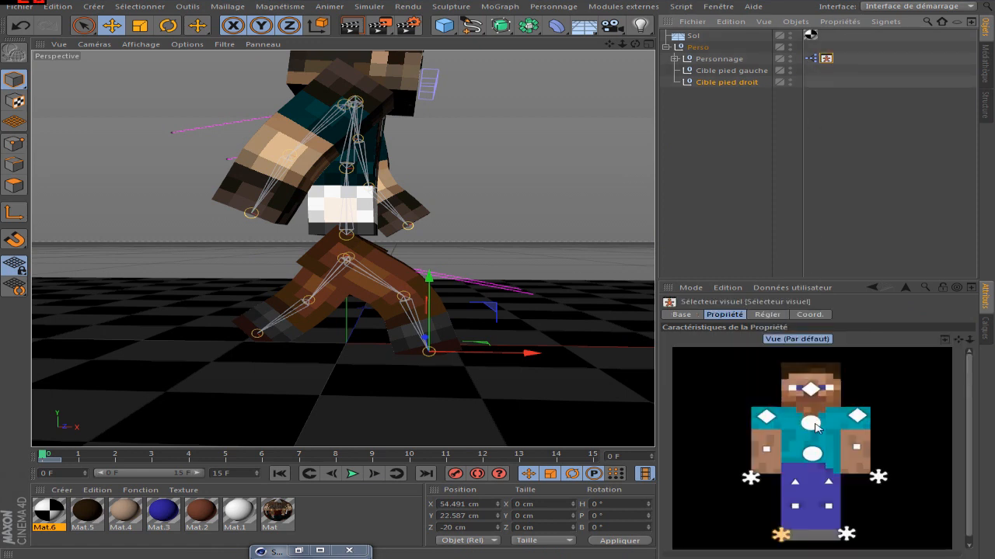
click(823, 425)
key(r)
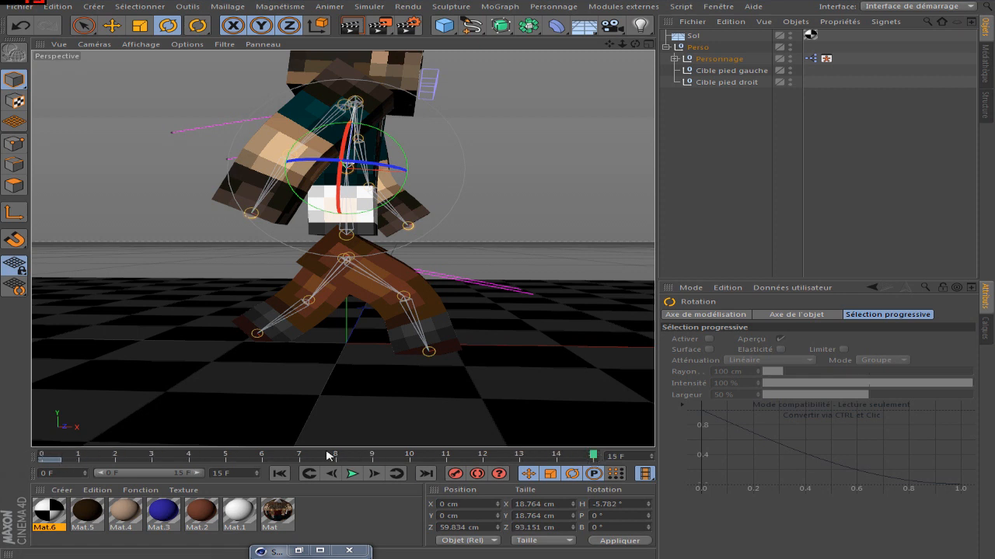
Copy the upper torso control's keys from frame 0 and paste them at frame 15
click(43, 464)
right_click(43, 464)
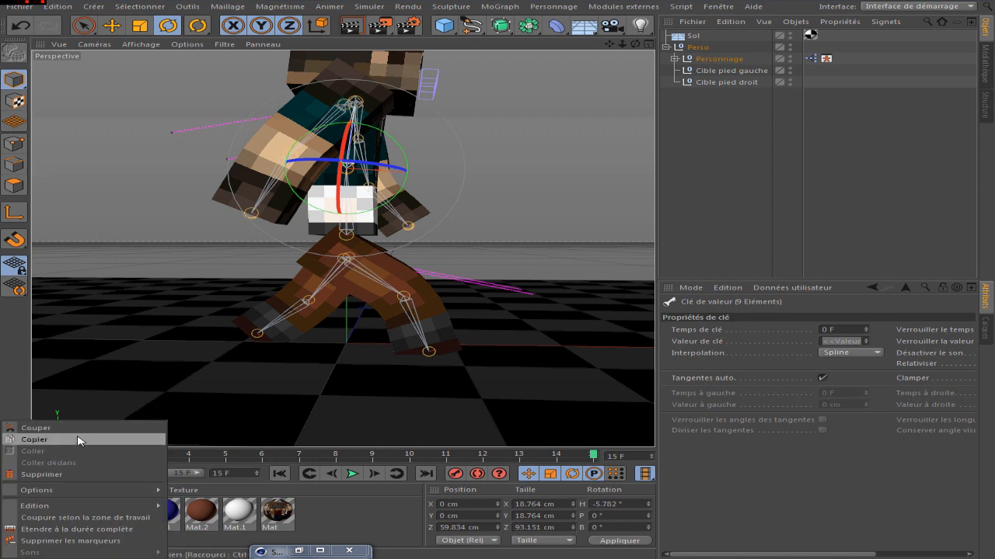
click(78, 438)
right_click(593, 457)
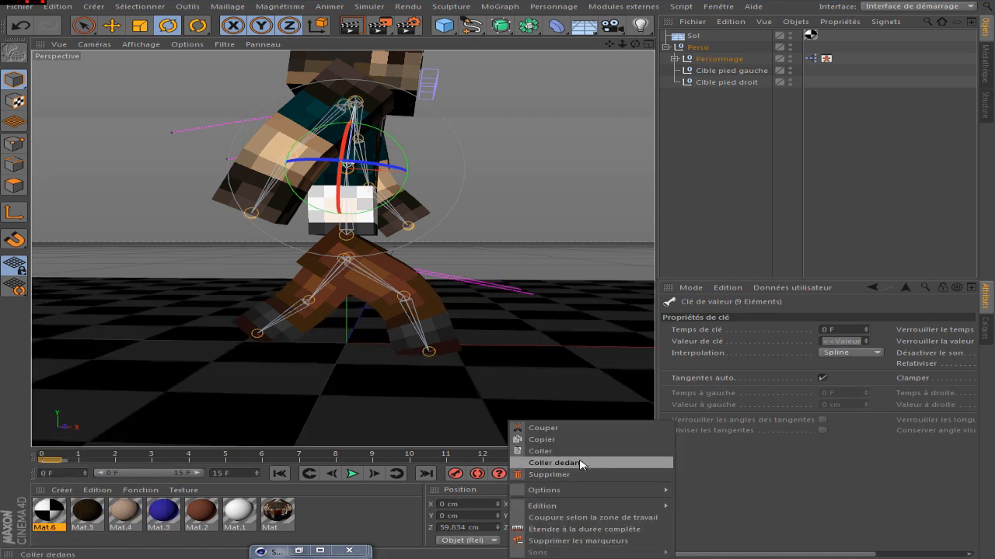
click(579, 453)
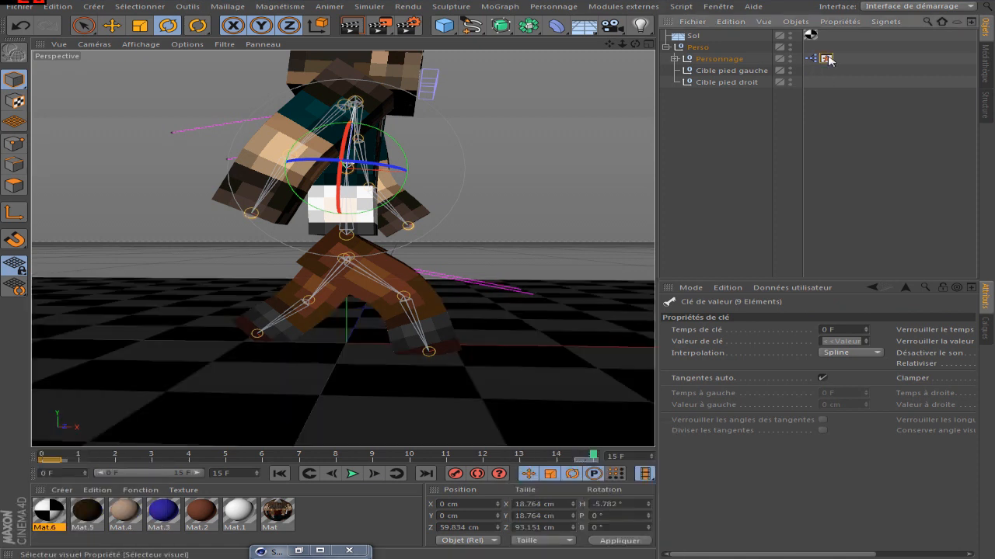
Select the right hand target in the visual selector and copy its frame 0 keys to frame 15
click(828, 60)
click(746, 480)
key(e)
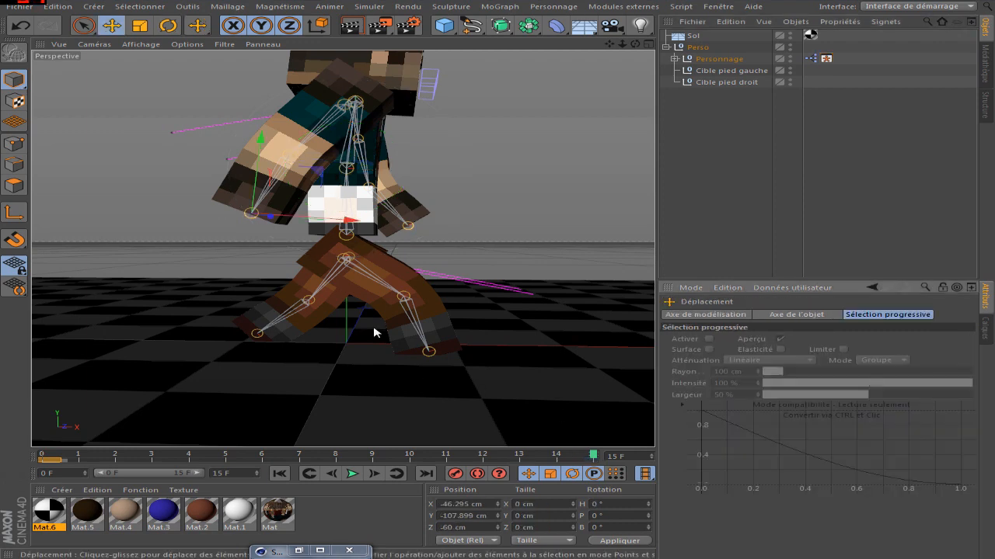
right_click(47, 464)
click(47, 444)
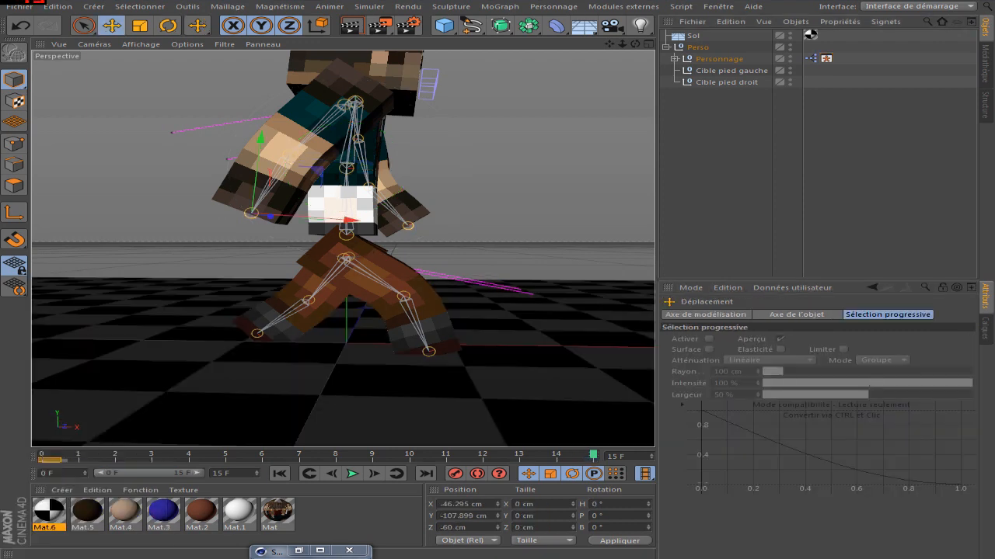
right_click(595, 455)
click(571, 447)
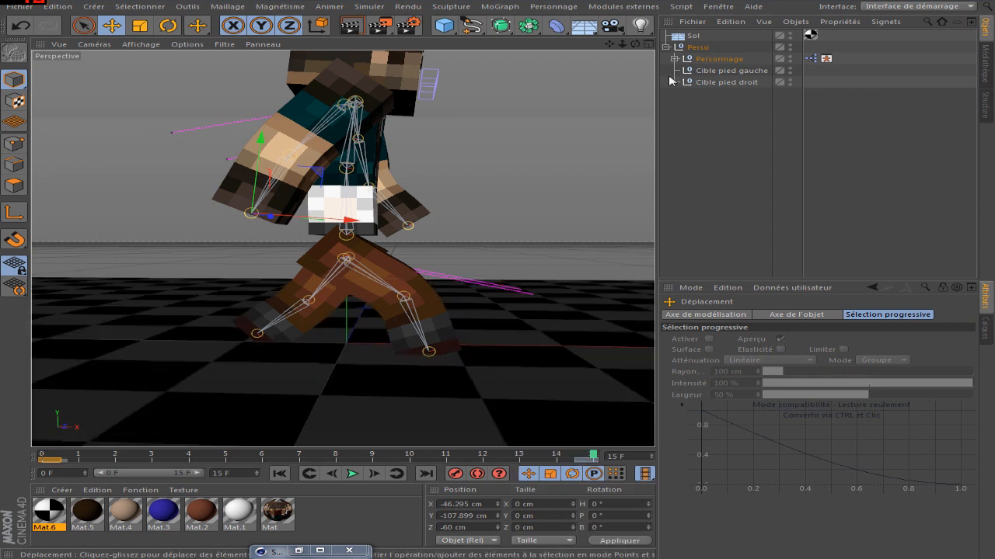
Select the left hand target in the visual selector and copy its frame 0 keys to frame 15
click(826, 58)
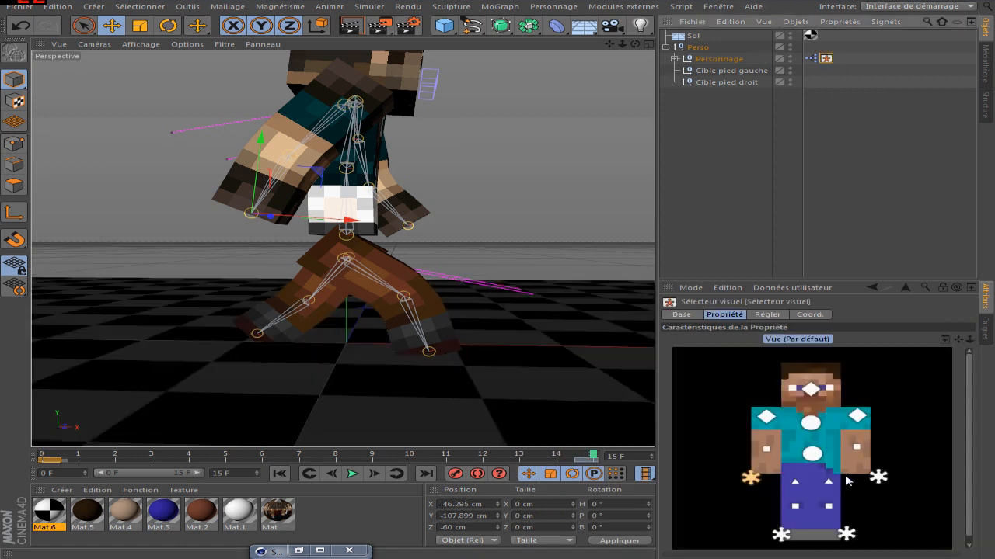
click(886, 477)
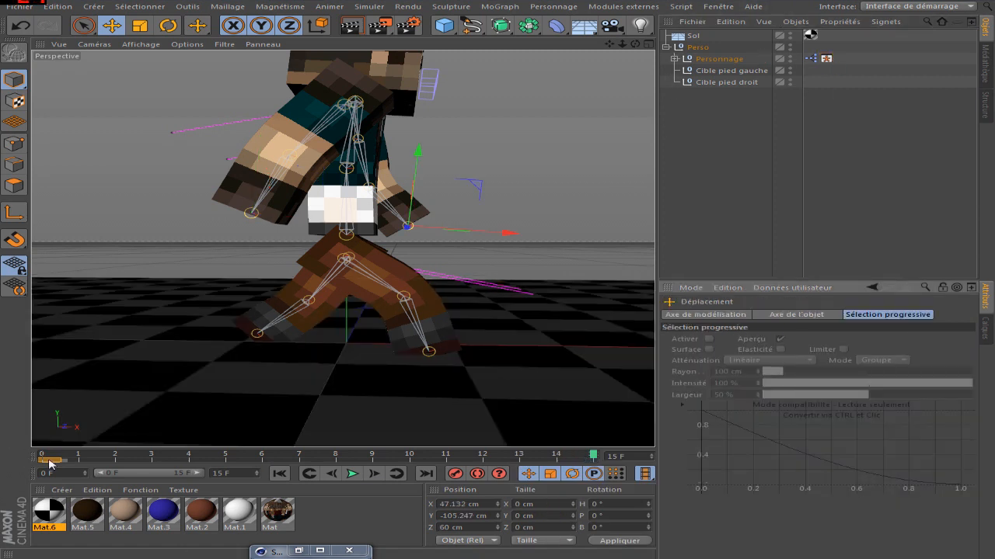
right_click(49, 464)
click(62, 447)
right_click(592, 456)
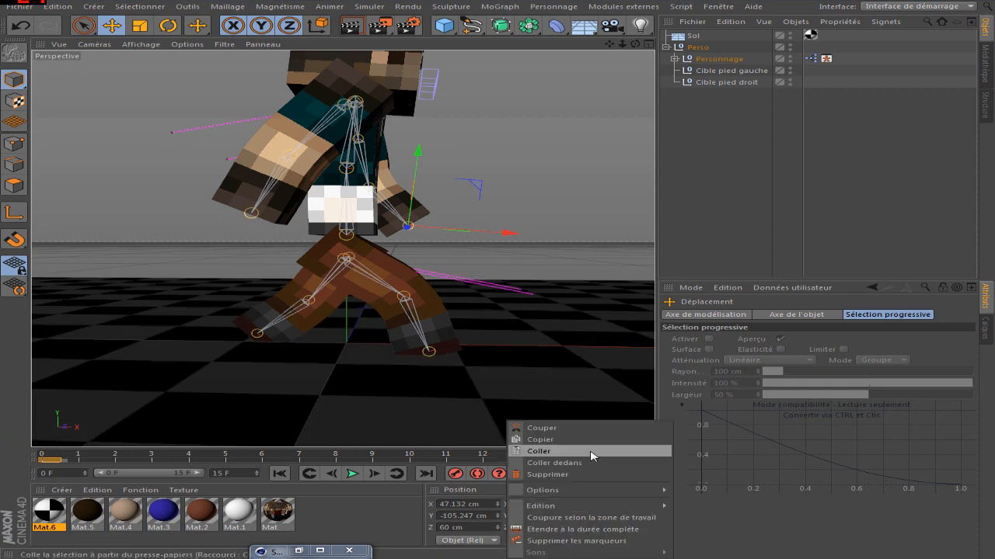
click(588, 454)
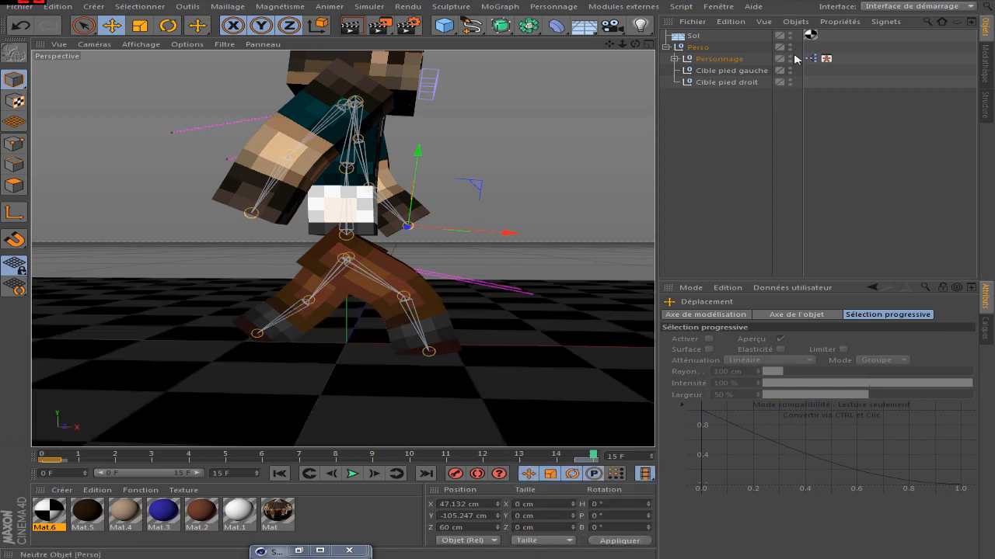
Copy the frame 0 keys of Cible pied gauche and Cible pied droit to frame 15
click(738, 70)
right_click(56, 464)
click(62, 440)
right_click(588, 456)
click(588, 451)
click(726, 81)
right_click(49, 463)
click(62, 440)
right_click(589, 457)
click(589, 451)
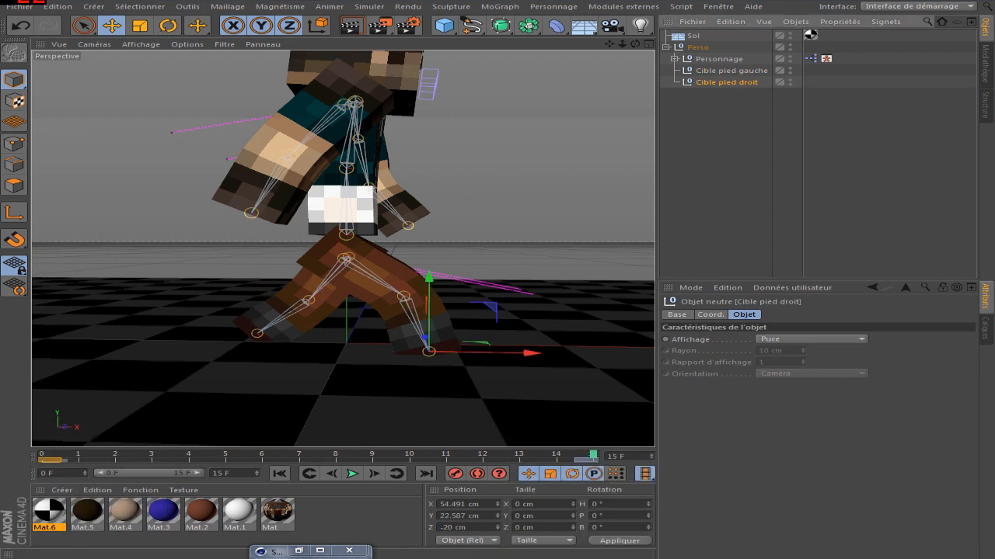
At frame 7, move the left foot target forward to about X 58.9, Y 24.9 cm and the right one back to about X -62.3, Y 24.7 cm
click(722, 155)
drag(593, 456, 409, 454)
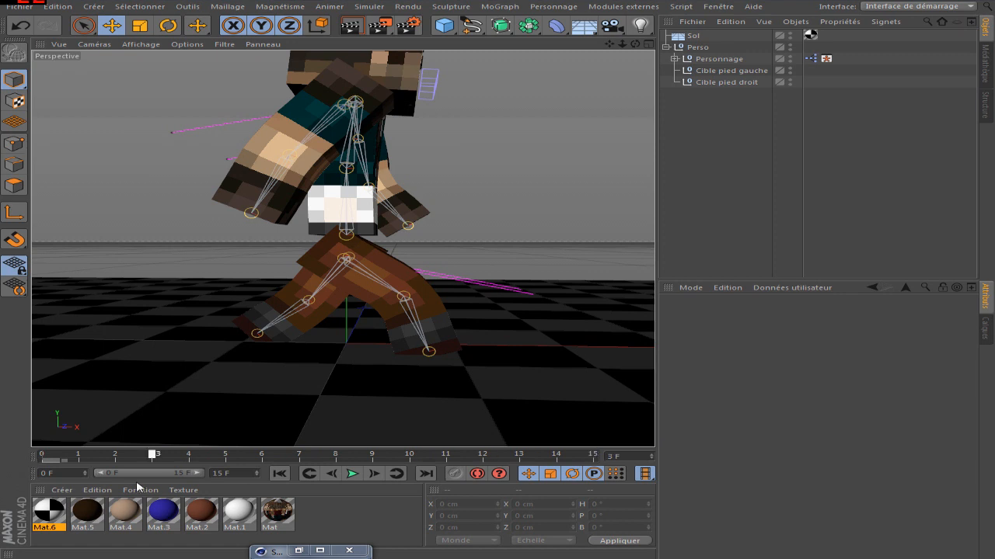
click(731, 69)
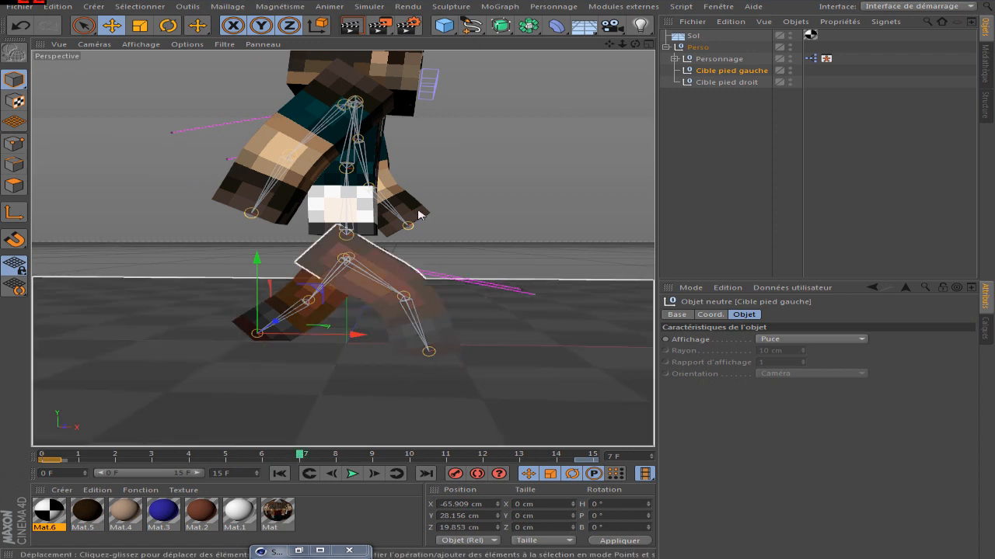
drag(320, 290, 497, 293)
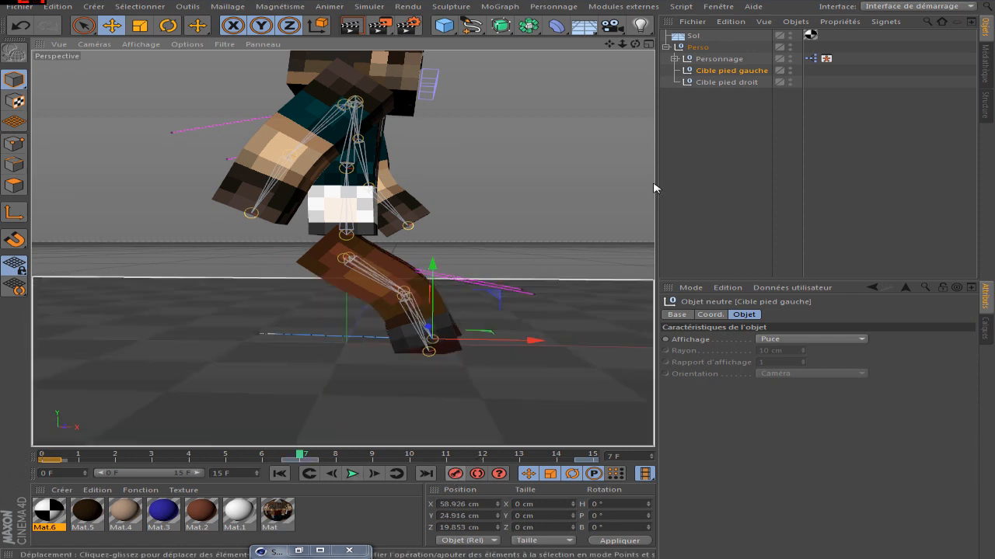
click(731, 82)
drag(526, 310, 310, 310)
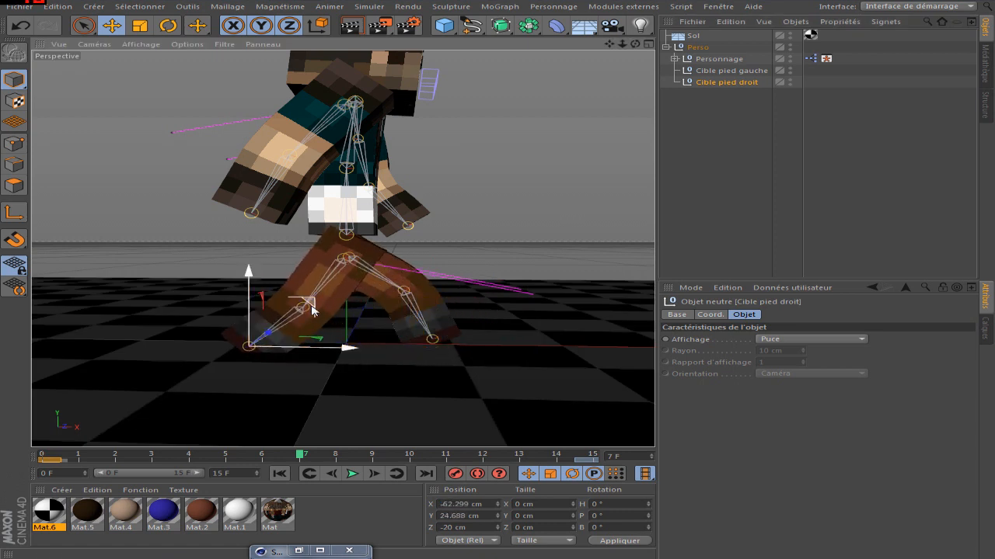
Select the upper torso control in the visual selector and record its key at frame 7
click(827, 60)
key(r)
click(827, 59)
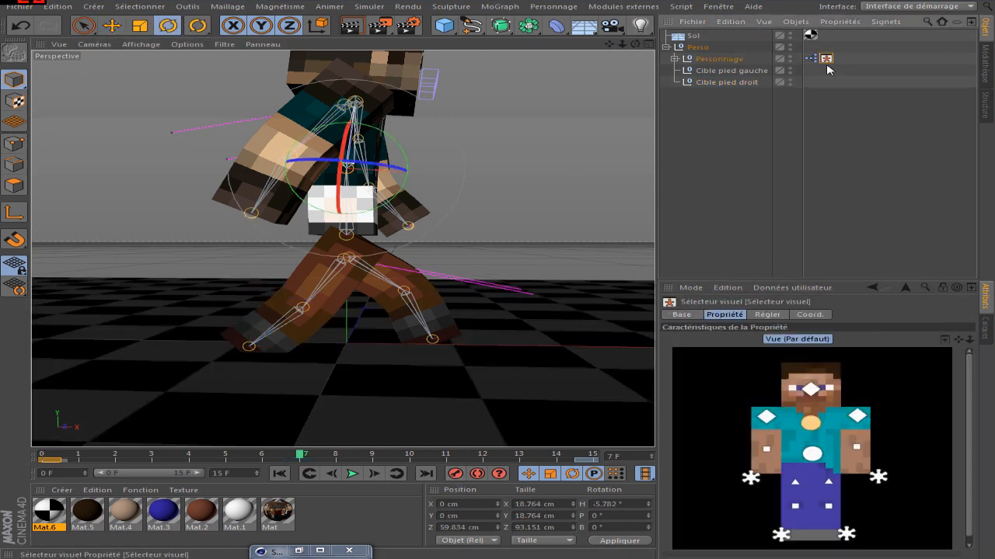
click(815, 425)
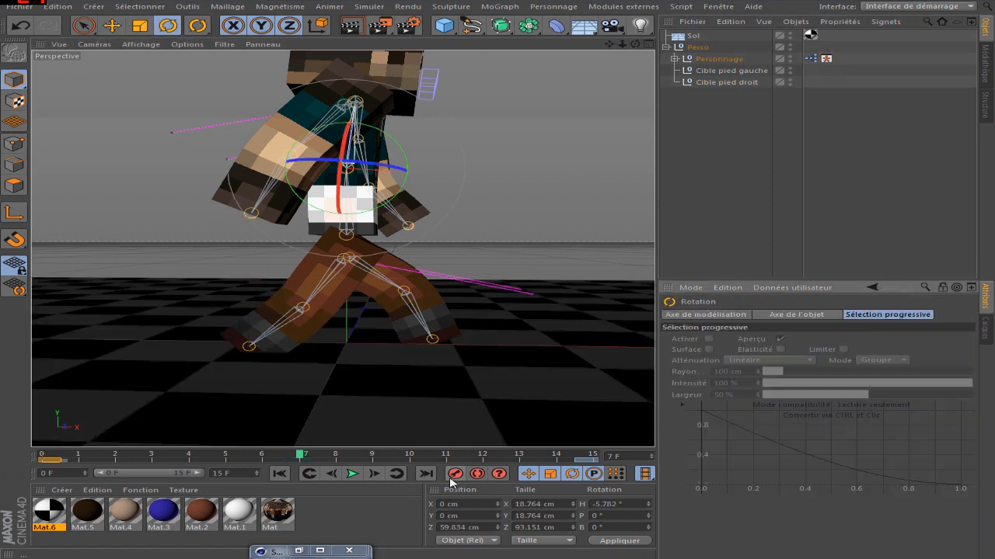
click(707, 71)
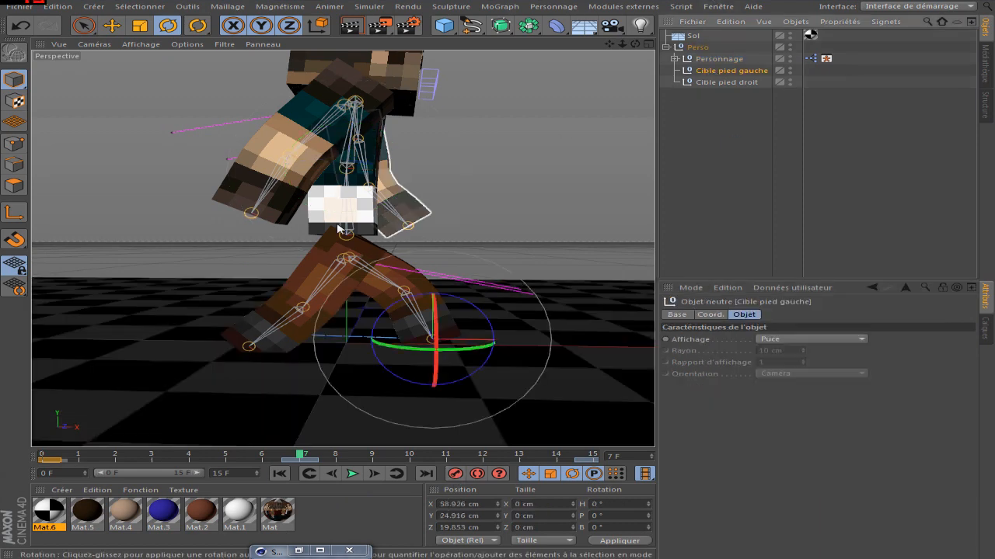
Swing the right hand target forward to about X 48.7, Y -105.9 cm and key it at frame 7
click(825, 60)
click(784, 476)
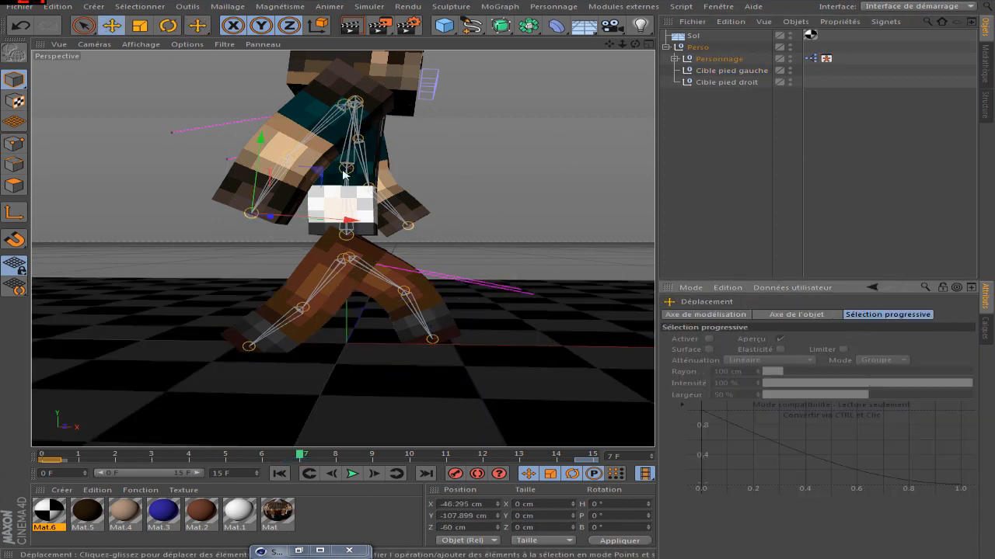
drag(344, 219, 505, 224)
drag(485, 185, 489, 183)
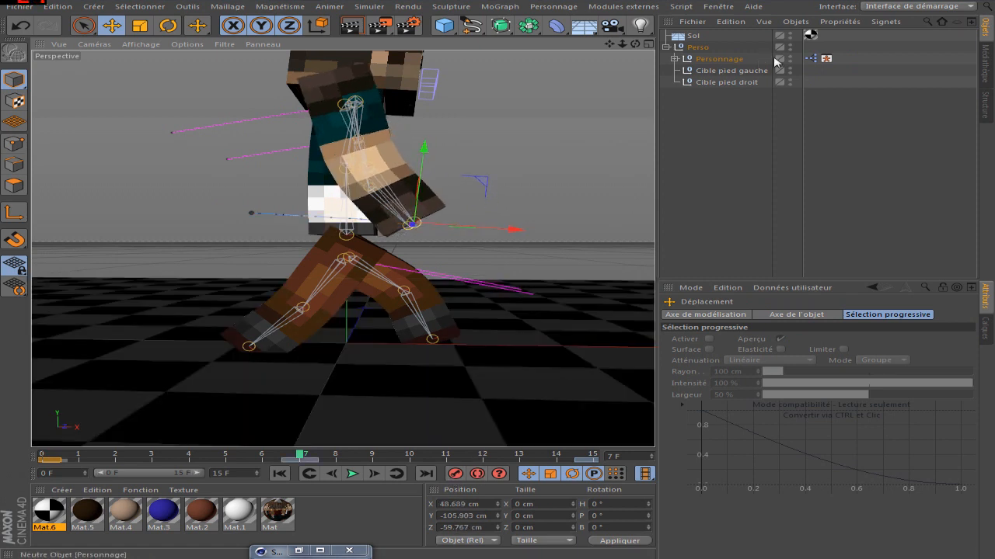
Swing the left hand target back to about X -40.0, Y -111.4 cm, key it at frame 7 and deselect it
click(825, 59)
click(881, 482)
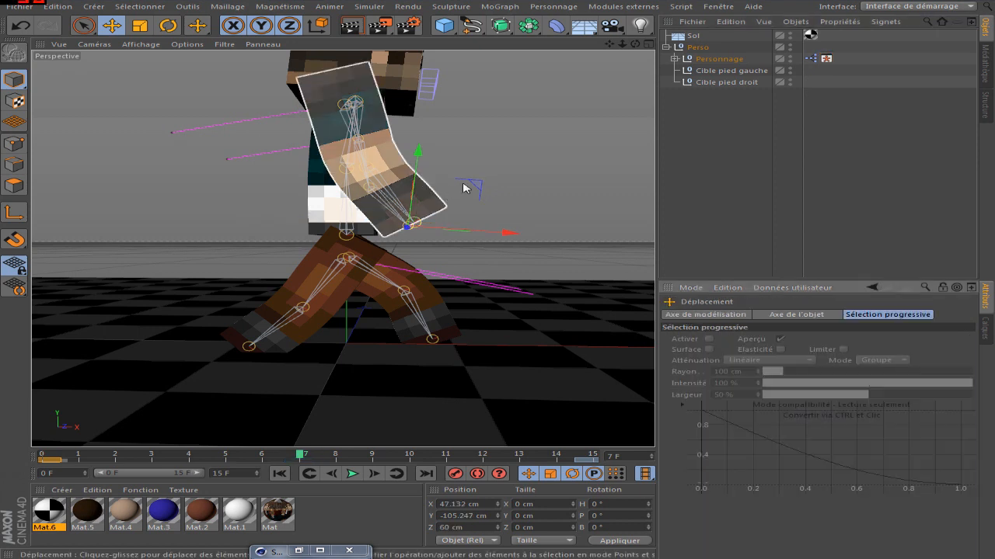
drag(481, 185, 365, 181)
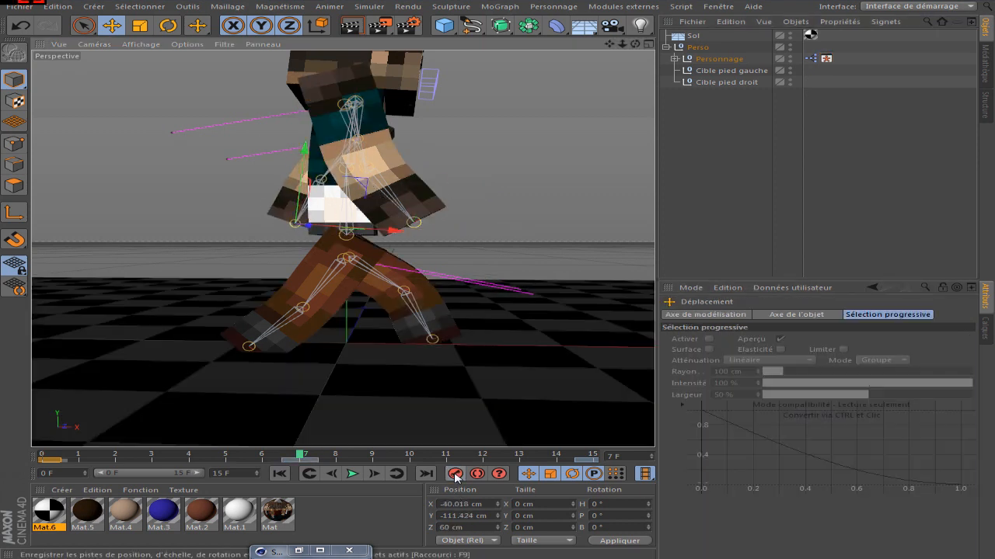
click(751, 199)
Play the walk animation from the start and return to frame 0
click(279, 473)
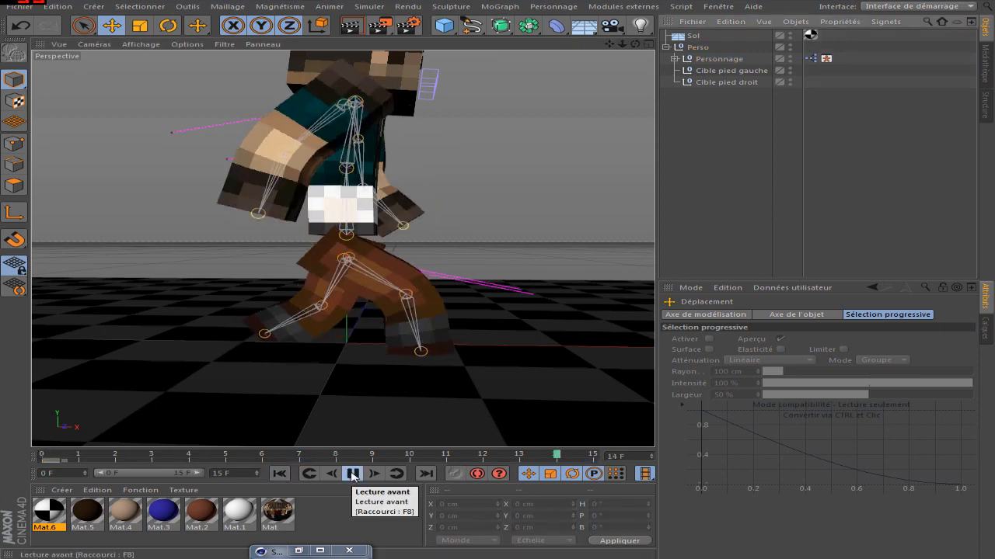
click(352, 473)
click(281, 474)
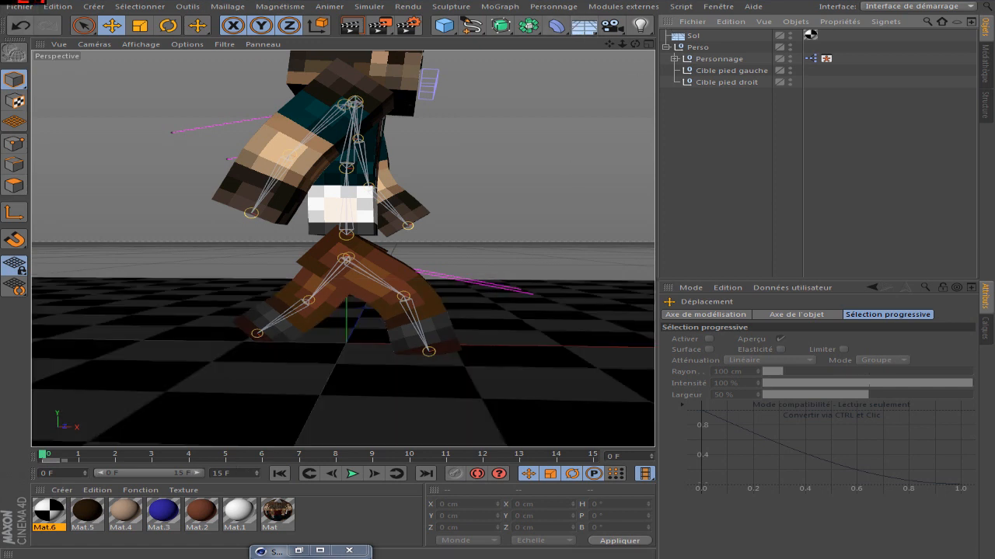
Extend the animation's end to frame 20 and switch to the Animation interface layout
drag(231, 474, 23, 480)
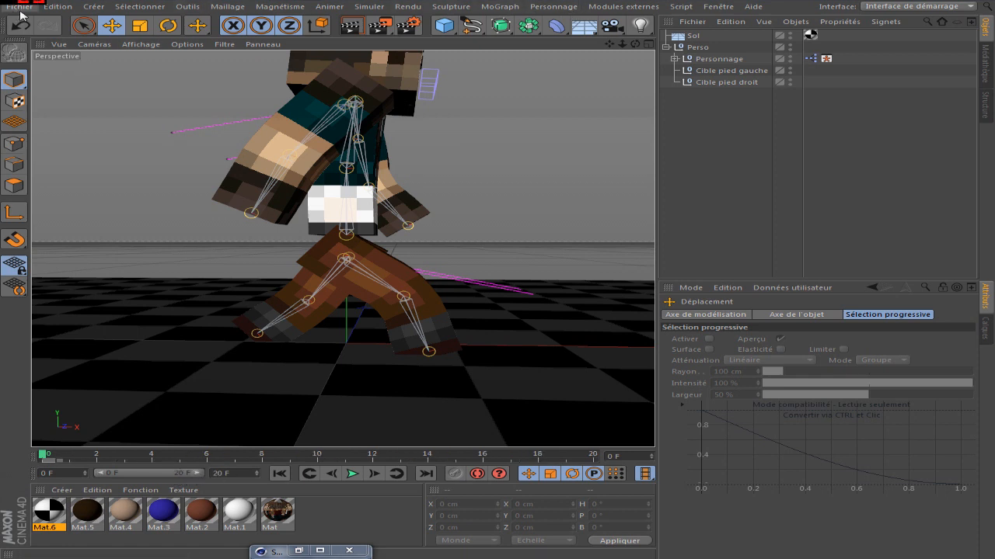
click(718, 7)
mouse_move(745, 24)
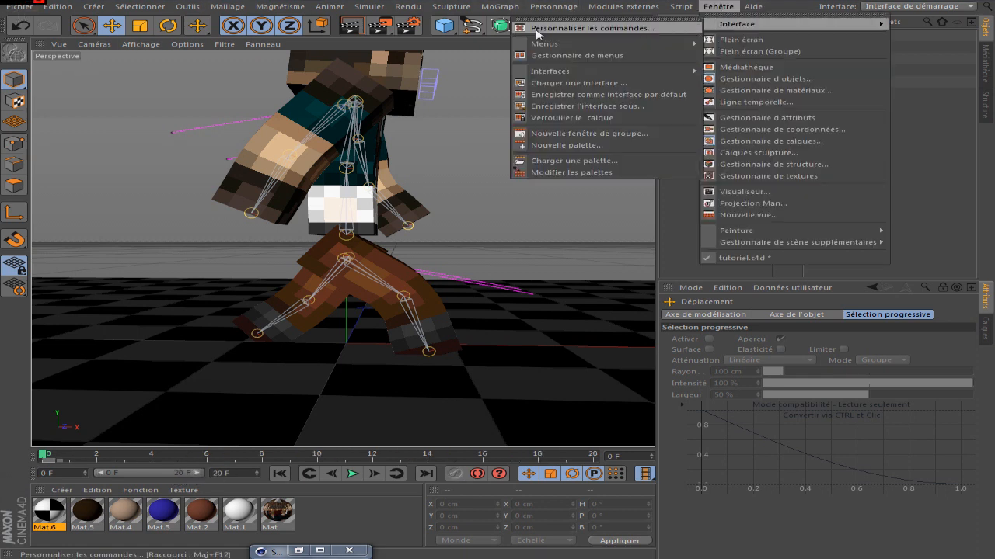
mouse_move(575, 73)
click(771, 71)
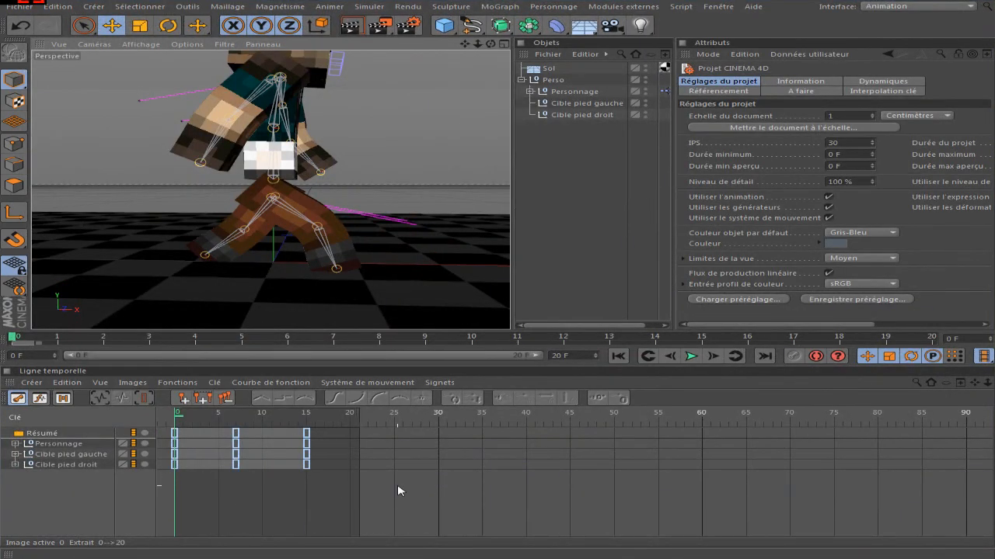
Select all the walk keys and stretch them over frames 0 to 21, with the middle keys at about frame 10
drag(397, 486, 233, 435)
drag(165, 427, 164, 426)
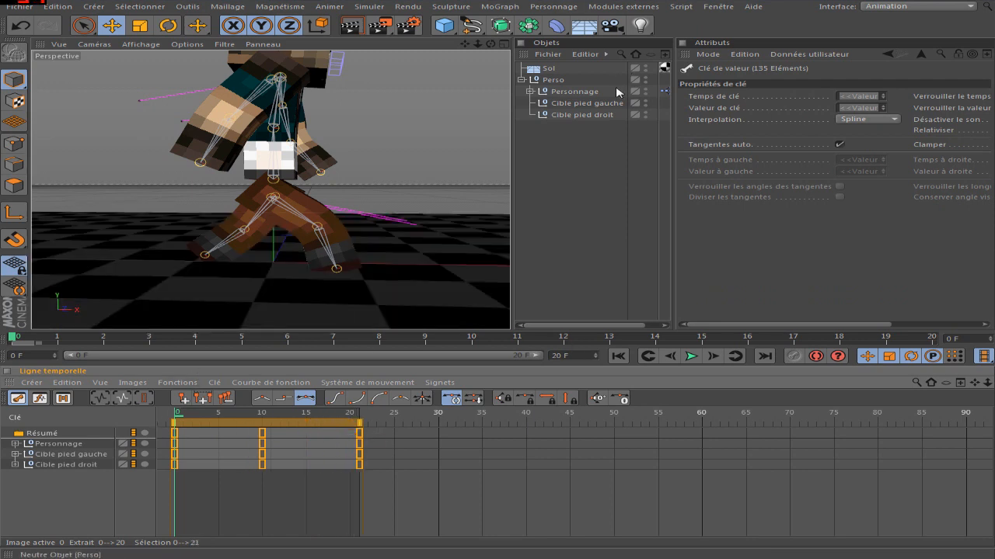
Switch to the Interface de démarrage layout, select the right foot target and check the pose at frame 20
click(708, 9)
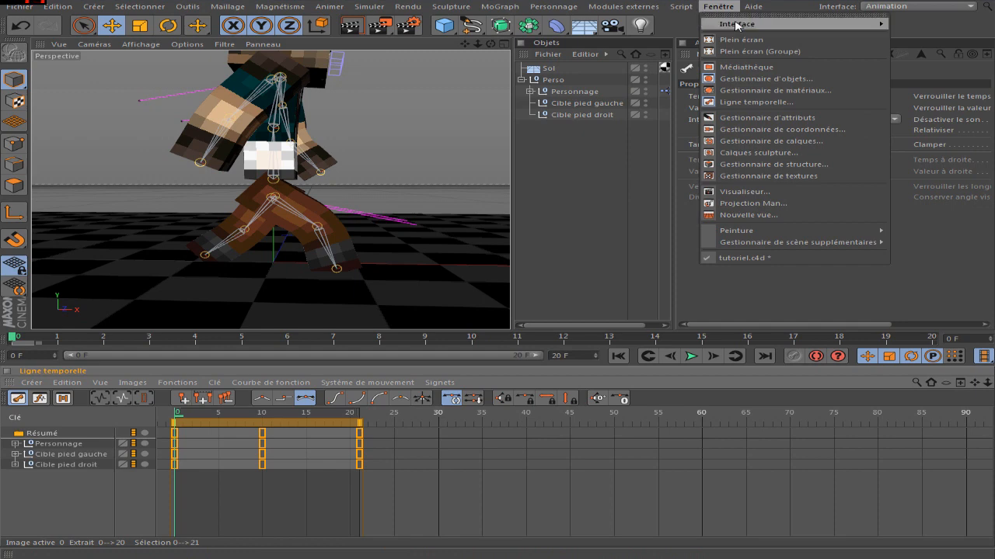
mouse_move(746, 25)
mouse_move(579, 73)
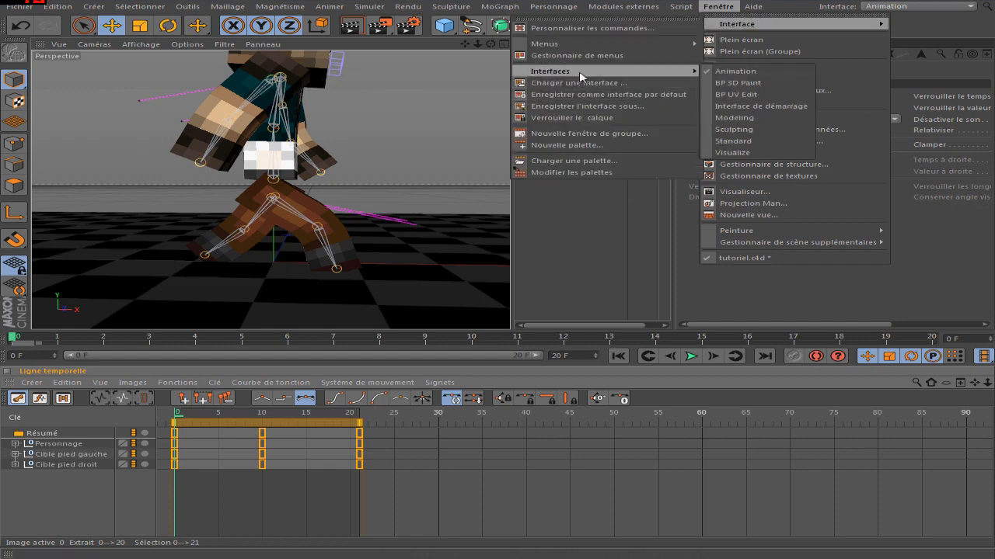
click(752, 106)
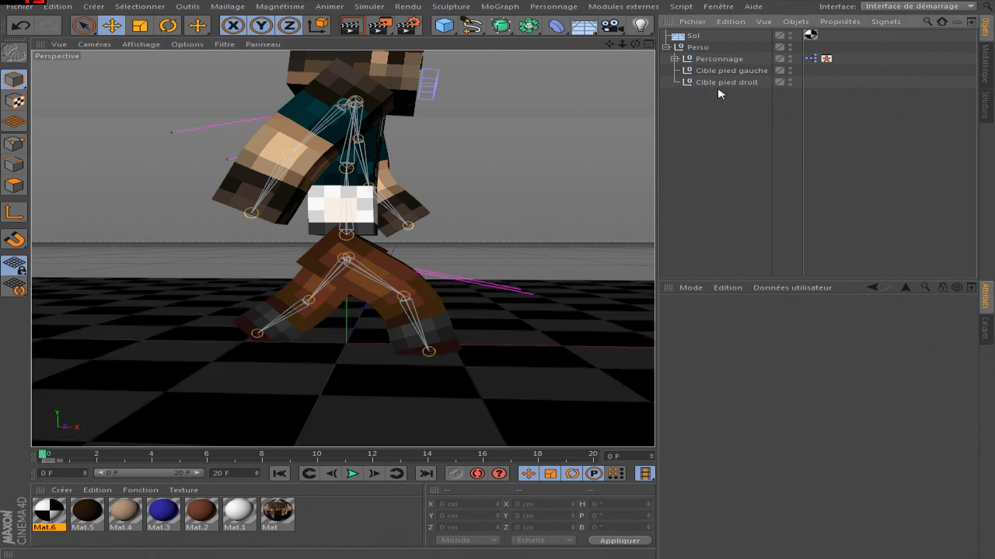
click(717, 83)
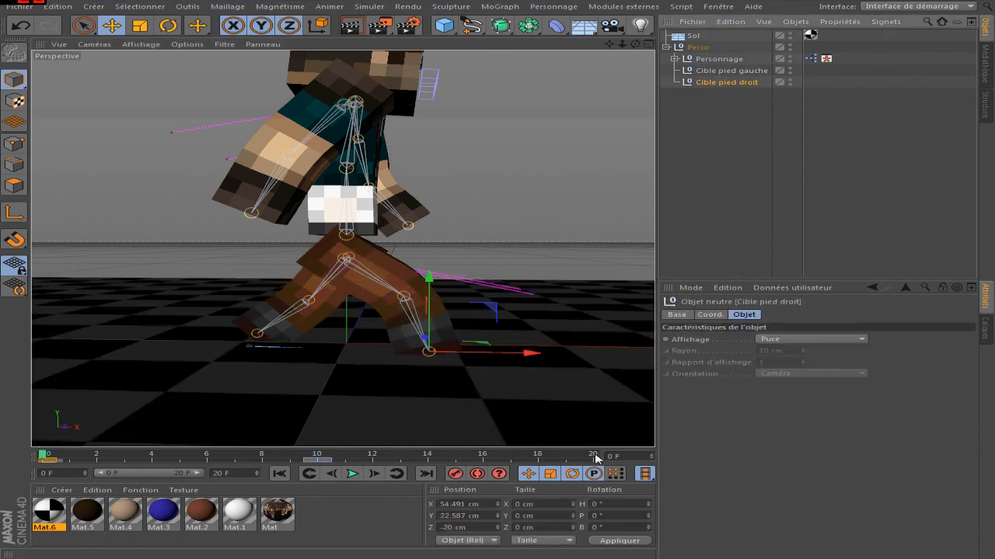
drag(42, 456, 592, 457)
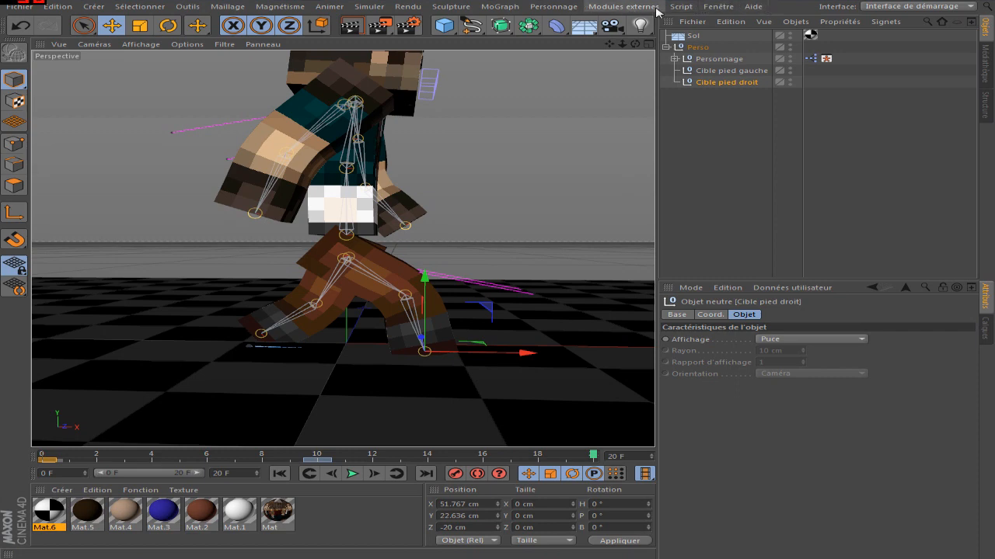
Return to the Animation interface layout and move the final walk keys to frame 20
click(718, 6)
mouse_move(746, 23)
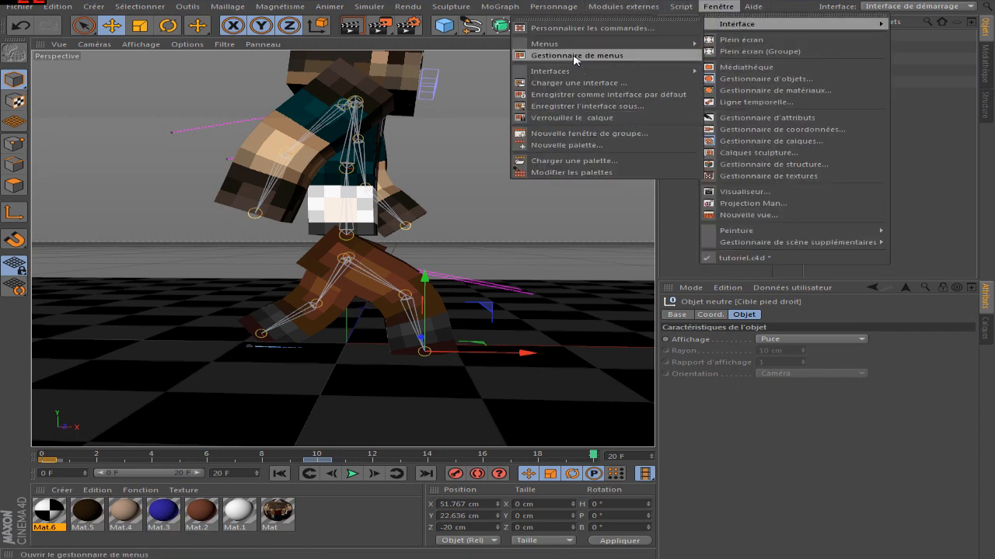
mouse_move(587, 71)
click(722, 72)
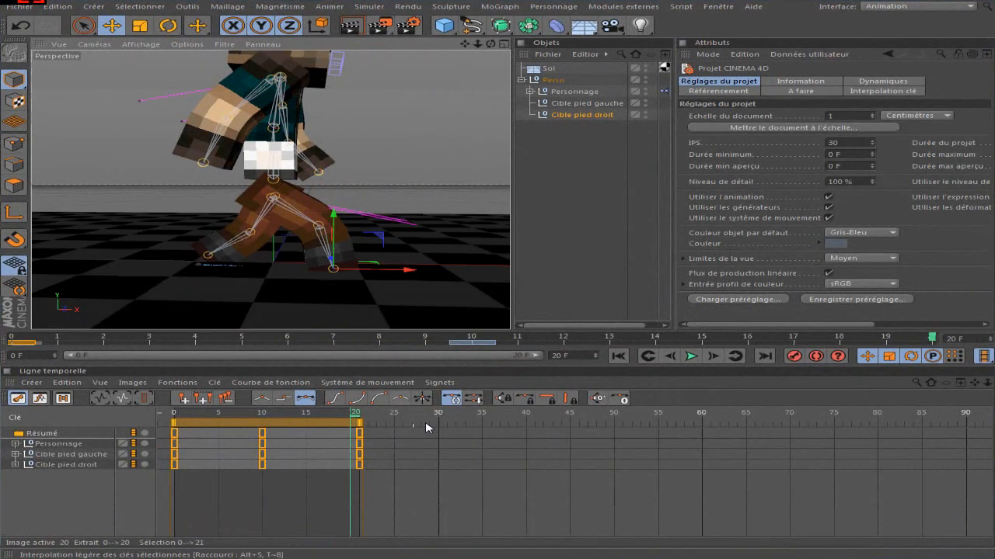
click(359, 424)
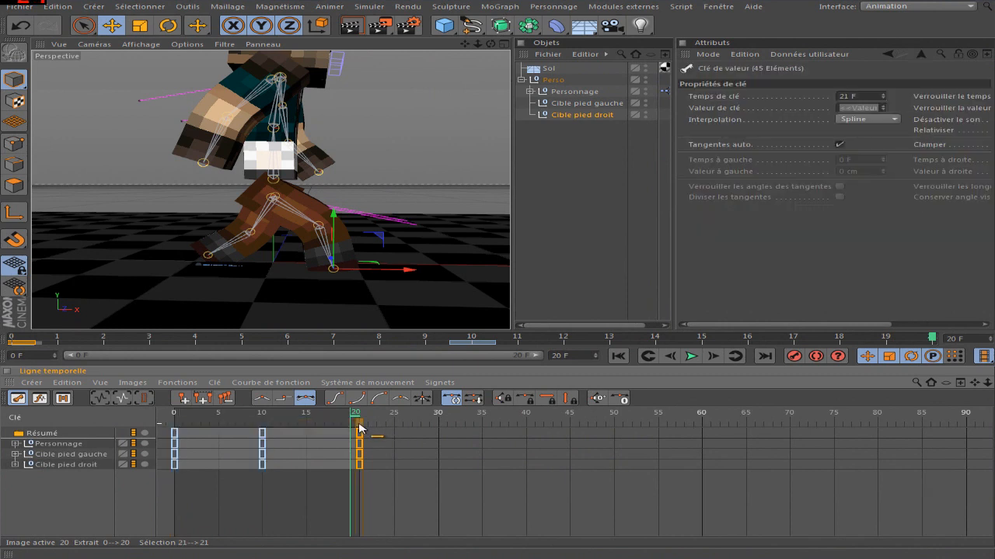
drag(354, 424, 353, 424)
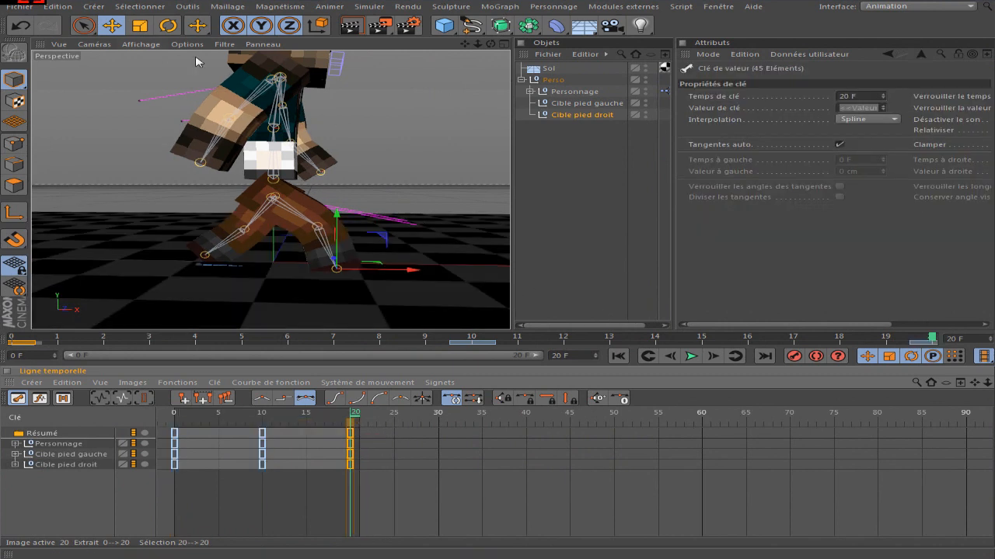
Switch to the Interface de démarrage layout and clear the object selection
click(711, 7)
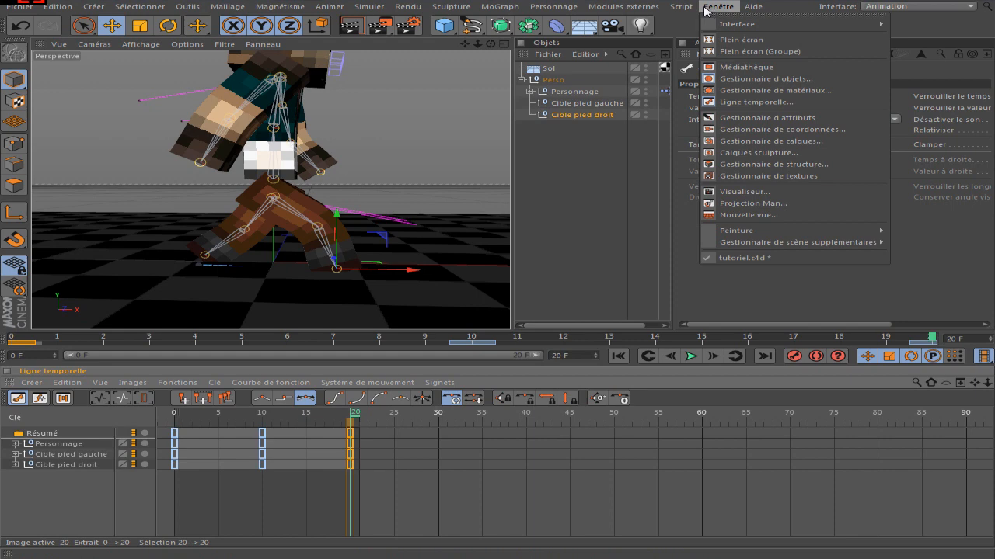
mouse_move(738, 23)
mouse_move(606, 72)
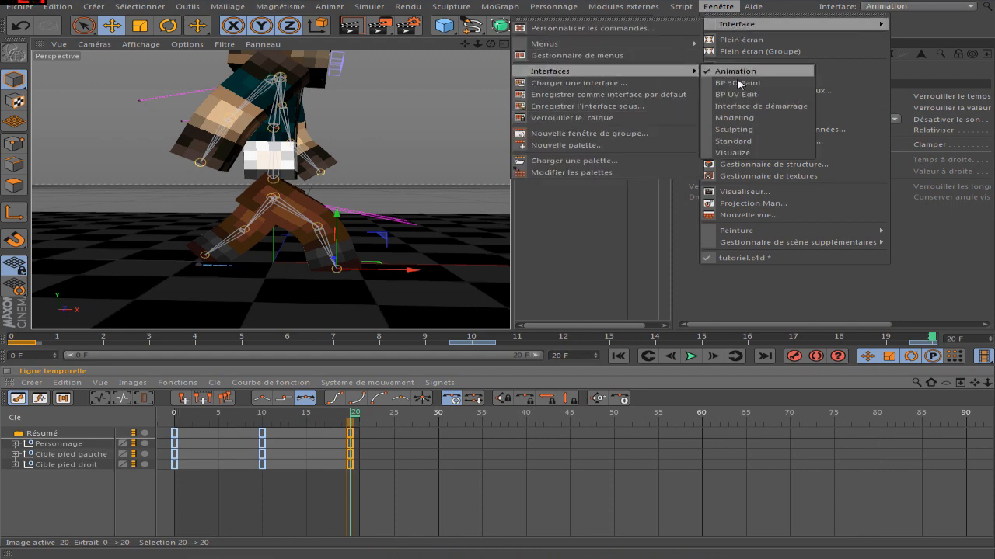
click(760, 109)
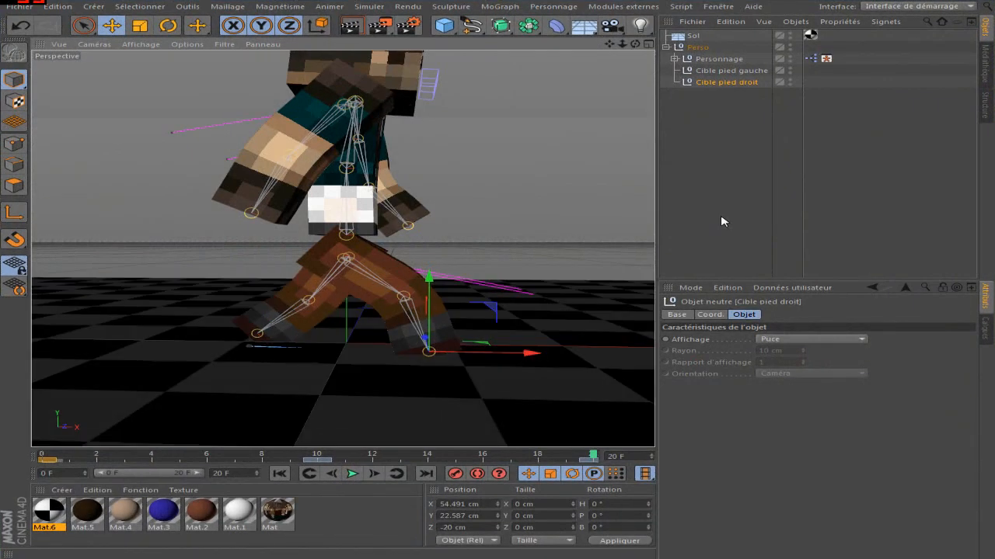
click(721, 221)
Play the walk animation, stop it and return to frame 0
click(352, 474)
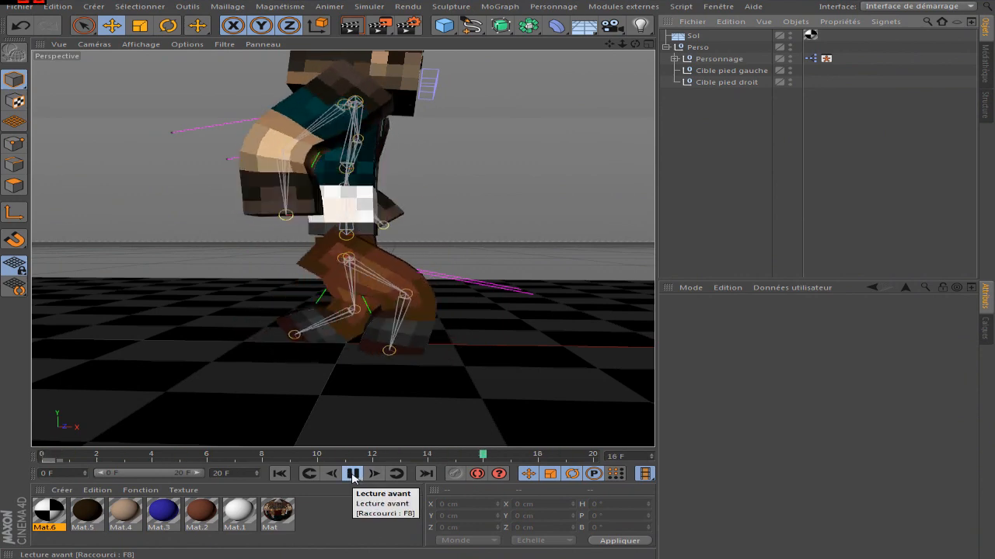
click(350, 475)
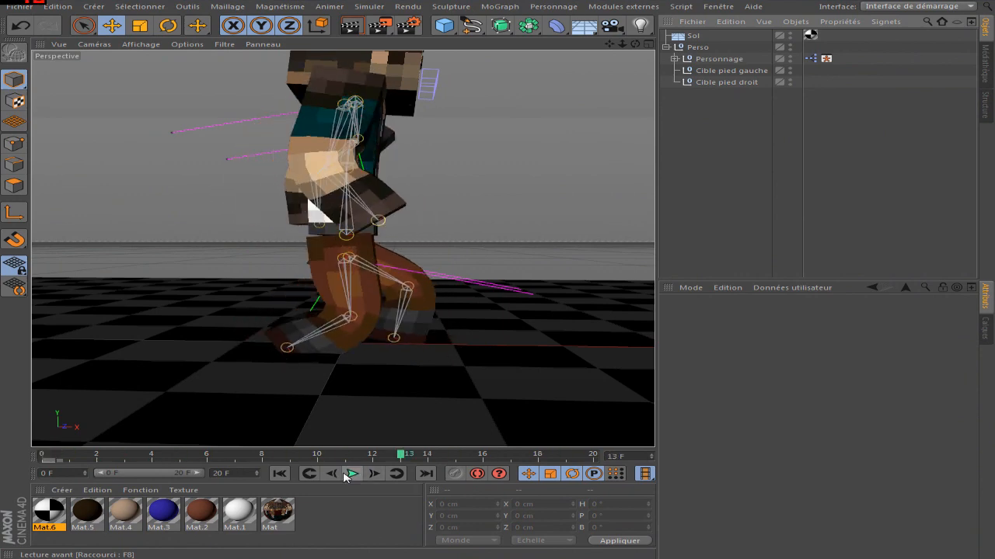
click(277, 473)
mouse_move(43, 456)
mouse_down()
mouse_move(99, 452)
mouse_move(42, 454)
mouse_up()
Raise the left foot target at frame 7 to about X 31.9, Y 64.5 cm, key it and play back the walk
click(724, 72)
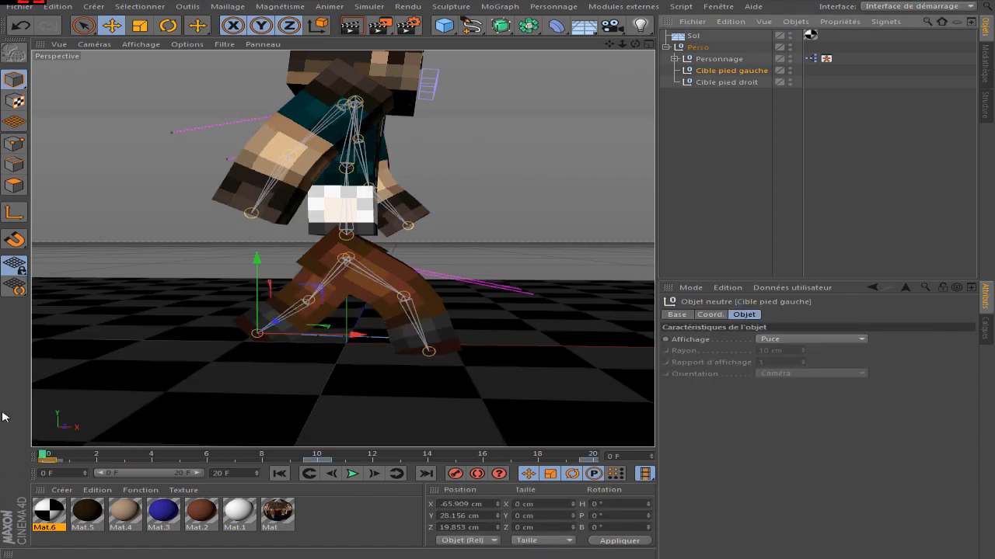
drag(42, 458, 238, 456)
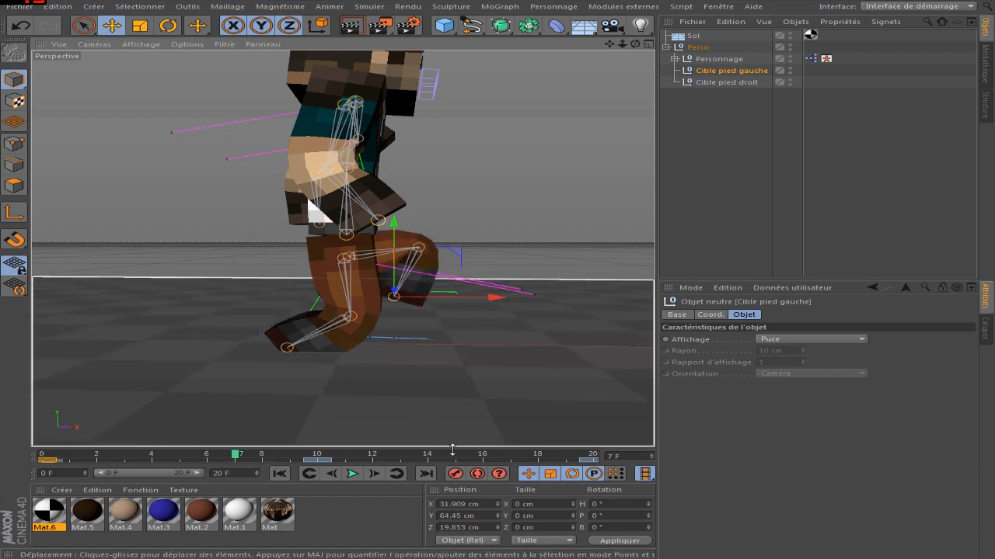
drag(237, 456, 42, 455)
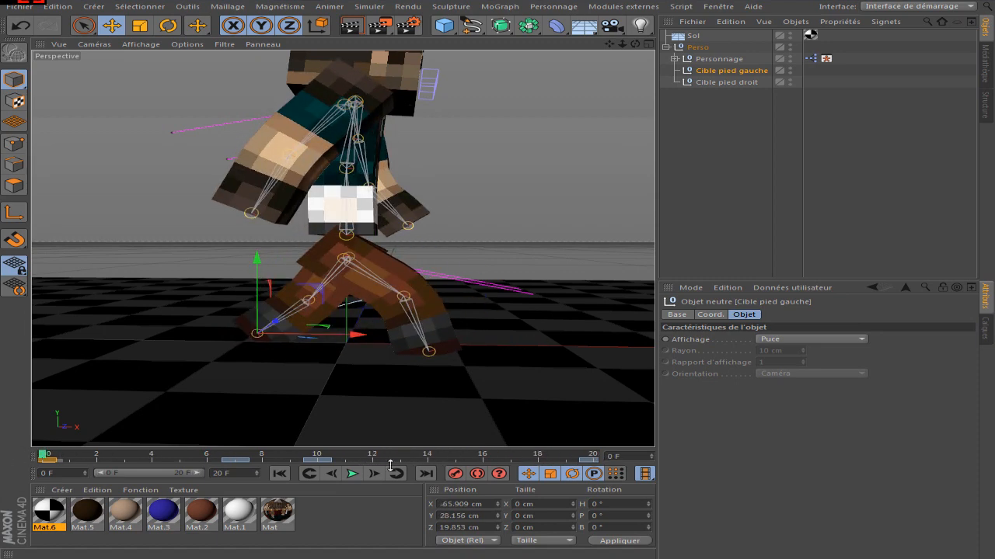
click(357, 475)
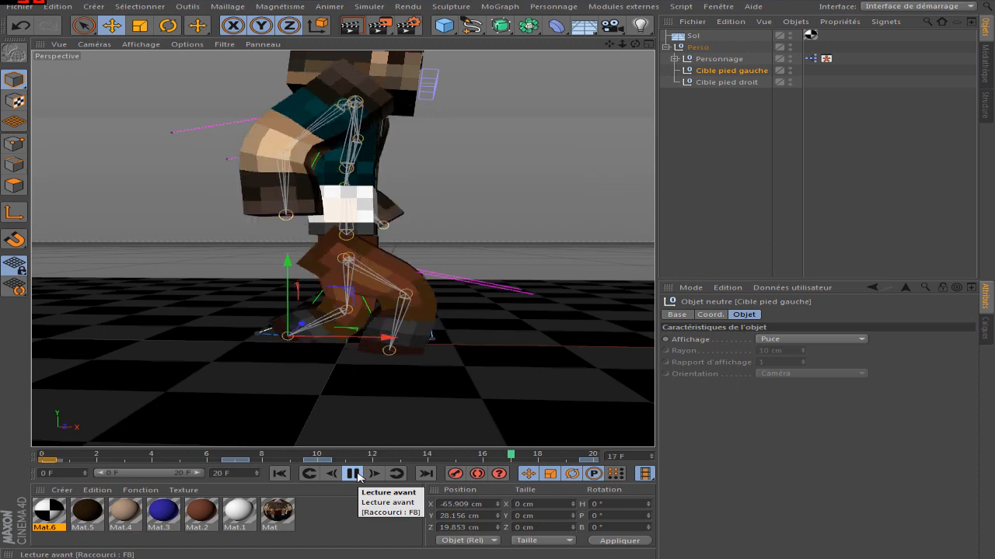
click(353, 474)
Raise the right foot target at frame 17 to about X 29.2, Y 51.4 cm and key it
click(726, 81)
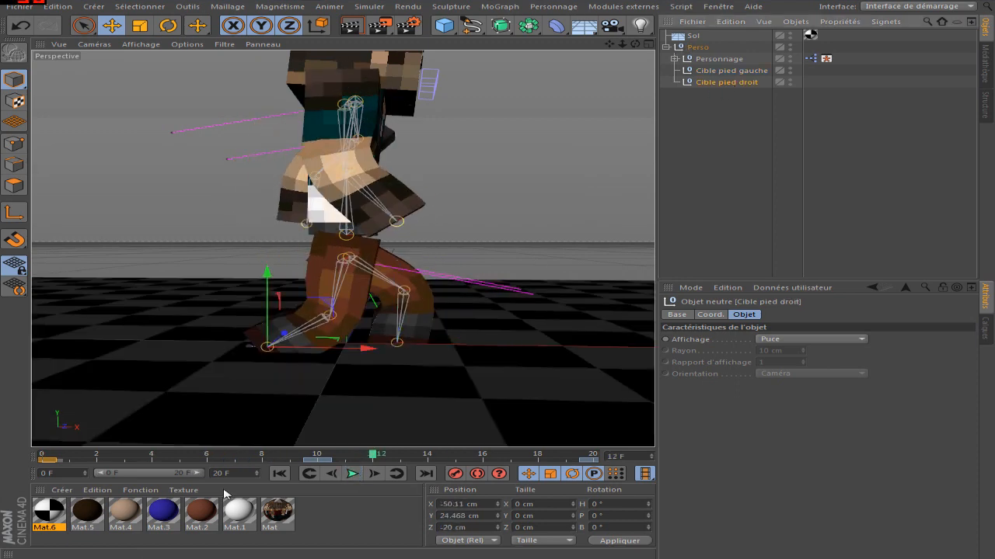
drag(371, 457, 510, 458)
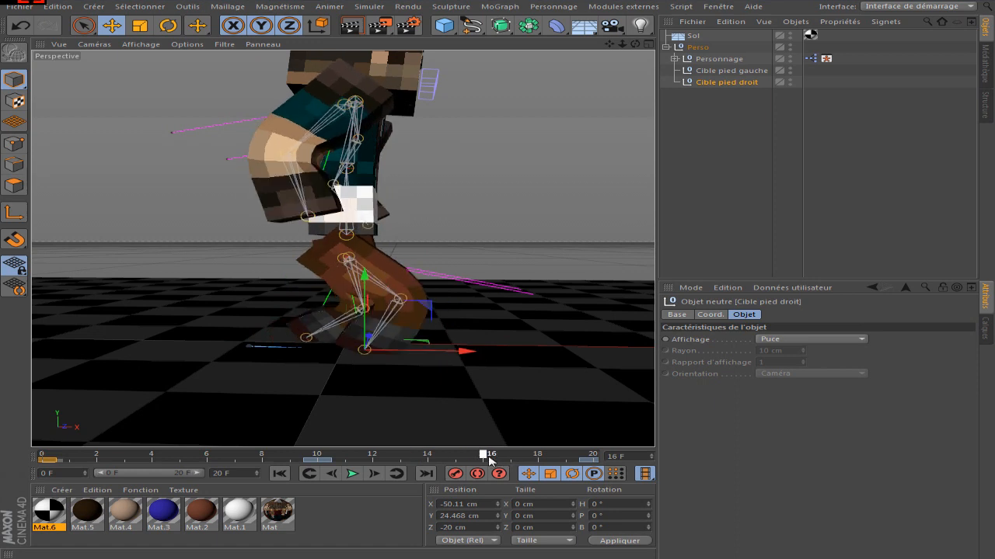
drag(388, 281, 394, 247)
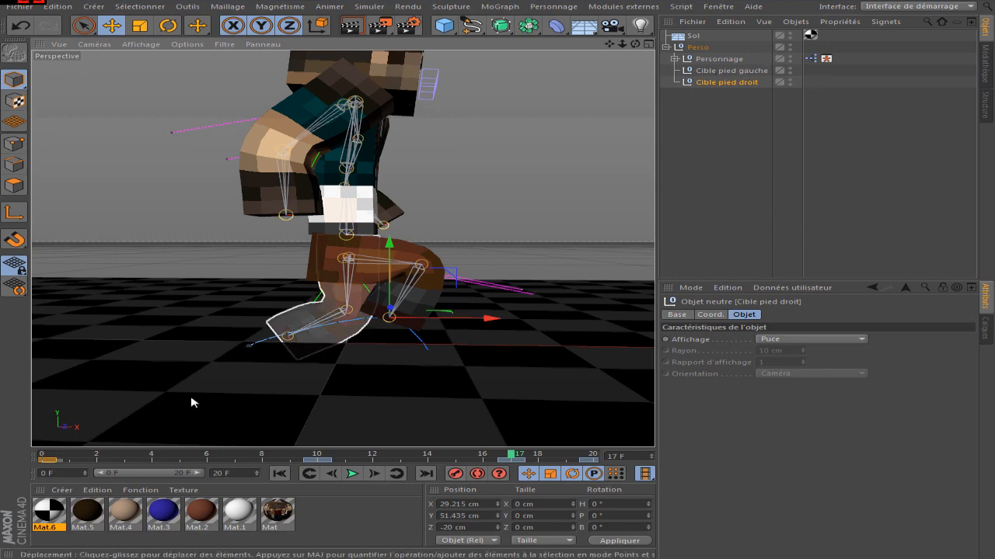
Play the walk from the start to check the right foot lift, and return to frame 0
click(279, 473)
click(352, 473)
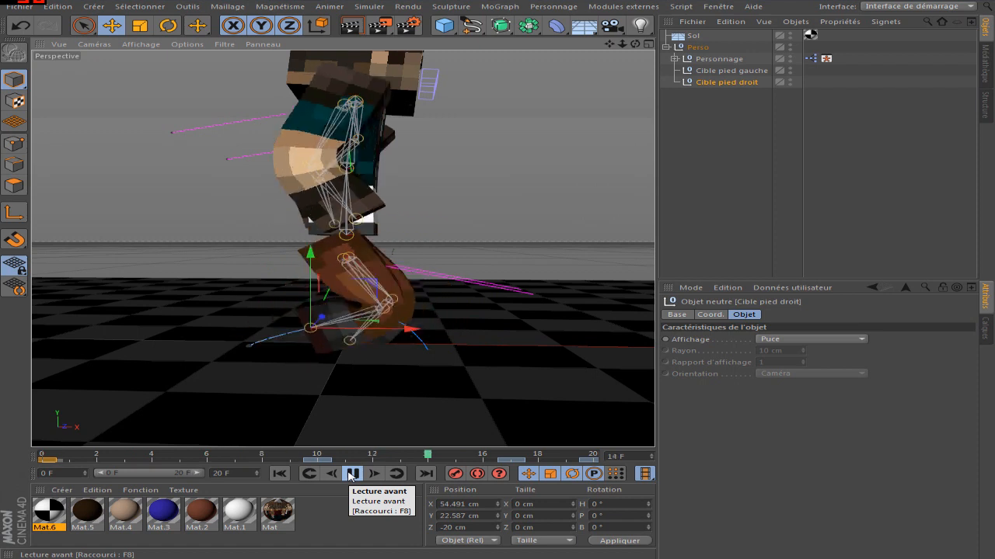
click(279, 474)
Select the upper torso control in the visual selector, rotate it to about H -1.2° at frame 6 and key it
click(826, 58)
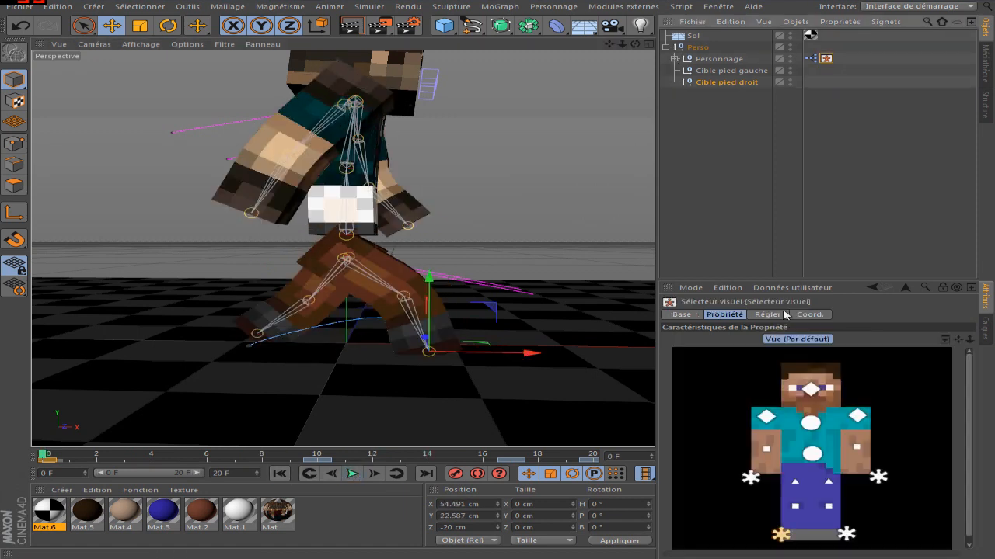
click(811, 423)
key(r)
drag(45, 457, 207, 457)
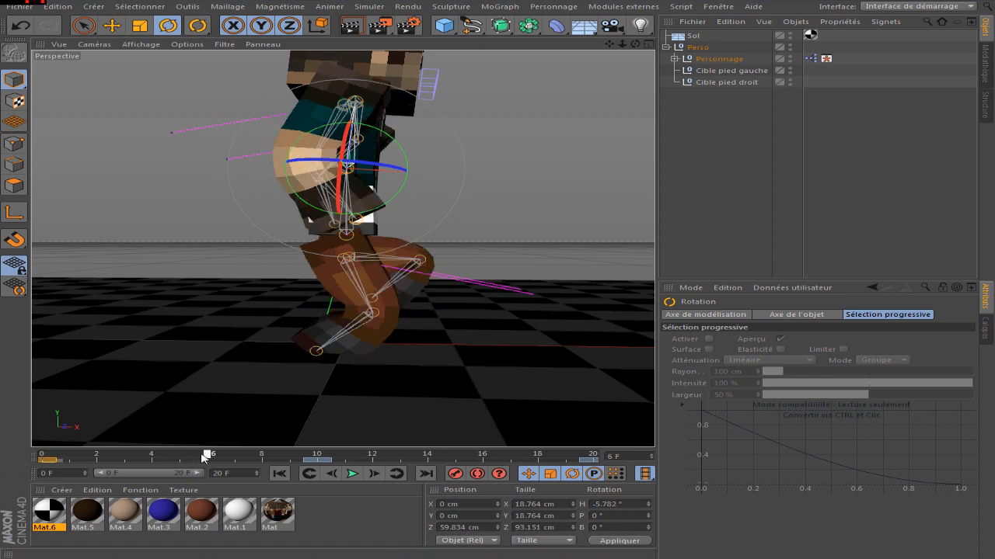
drag(386, 139, 369, 140)
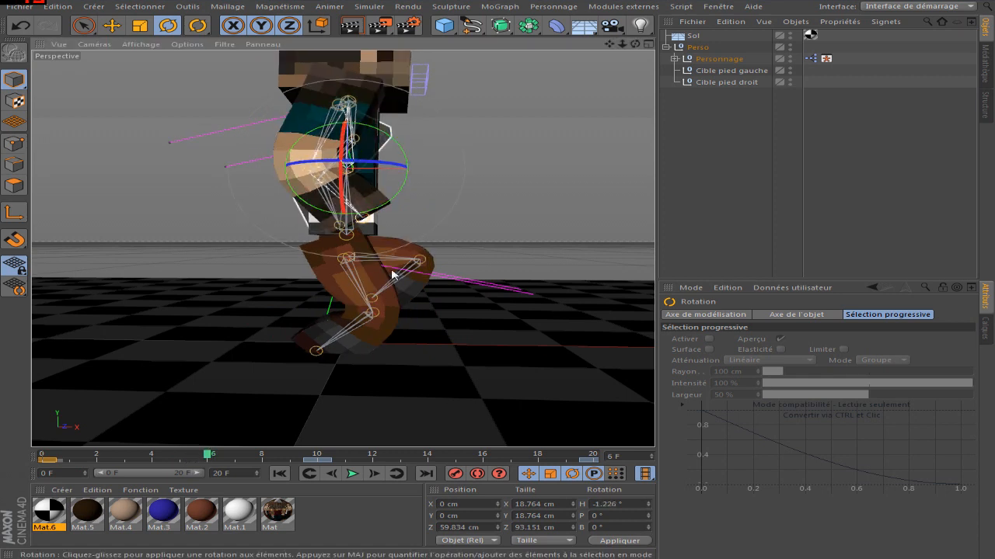
Rotate the upper torso control to about H -0.8° at frame 16 and key it
click(478, 458)
drag(401, 169, 397, 146)
click(455, 473)
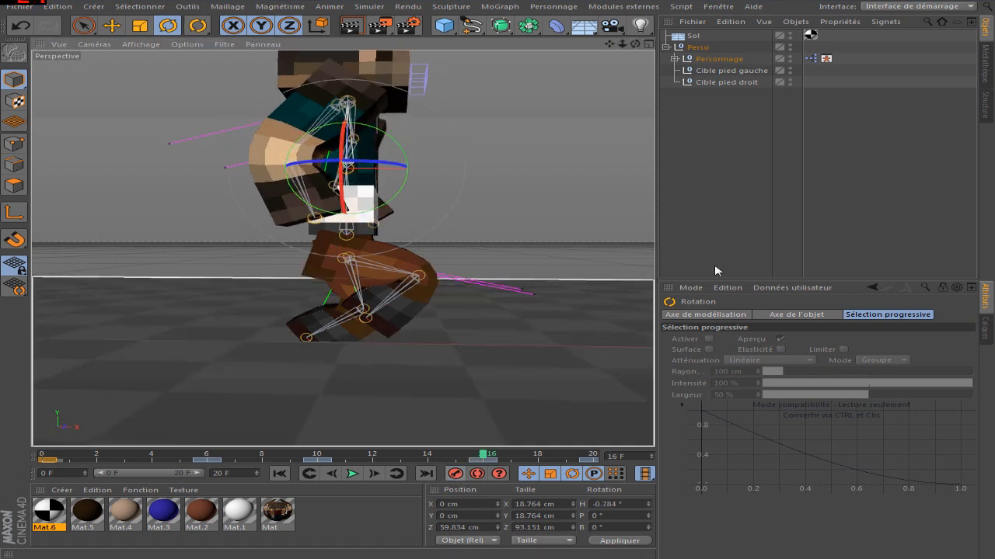
Clear the selection and play the walk animation to check the torso movement
click(715, 269)
click(352, 473)
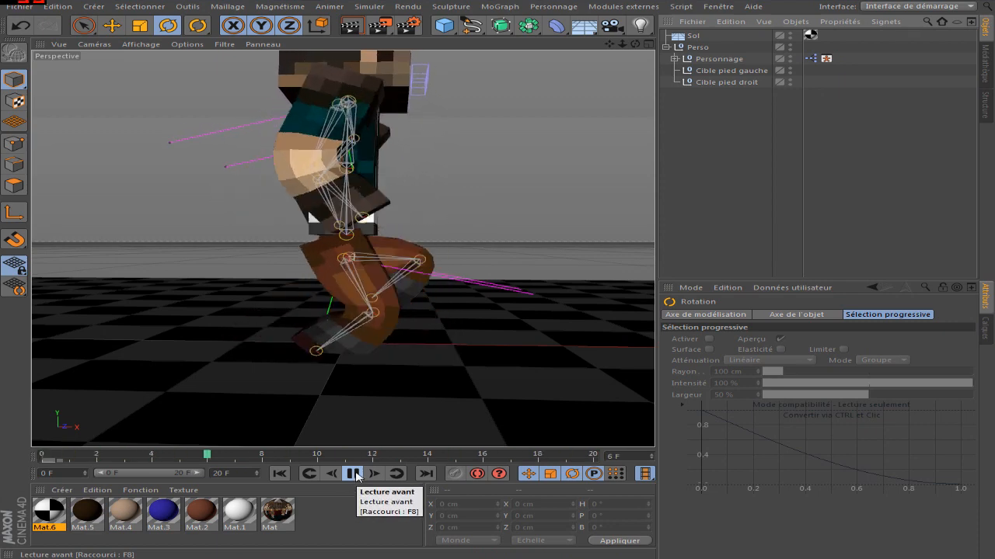
click(354, 474)
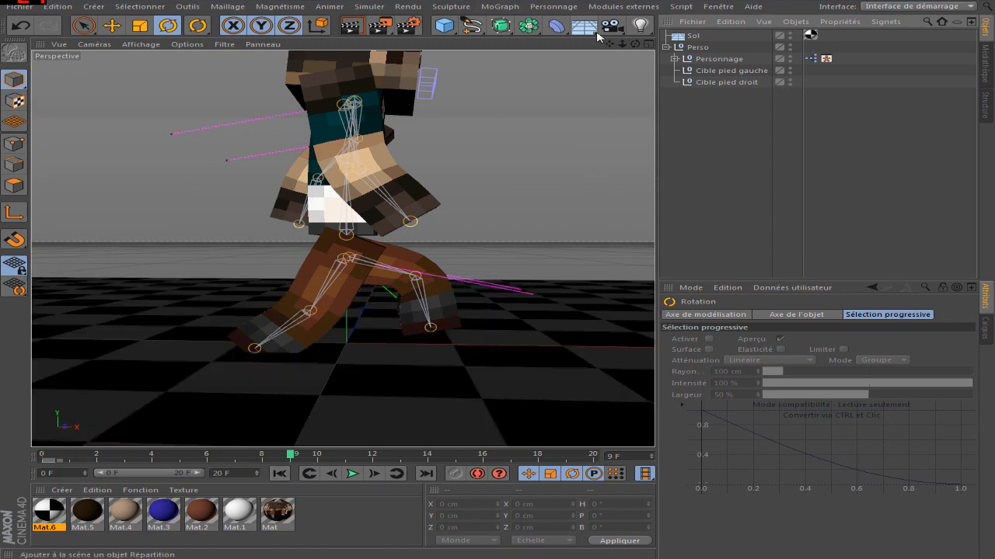
Switch to the Animation interface layout and extend the animation's end to frame 30
click(718, 6)
mouse_move(737, 24)
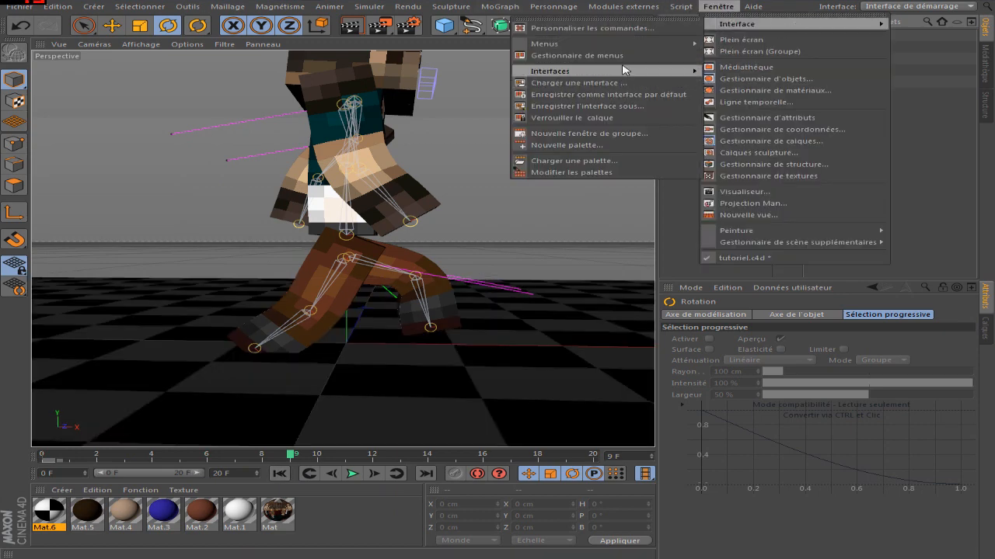
mouse_move(622, 70)
click(769, 71)
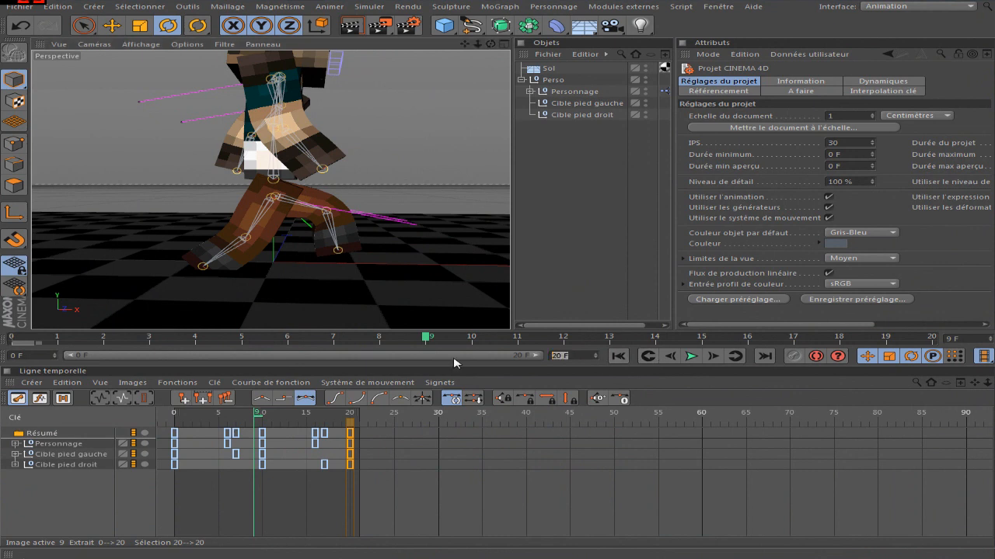
drag(389, 355, 573, 356)
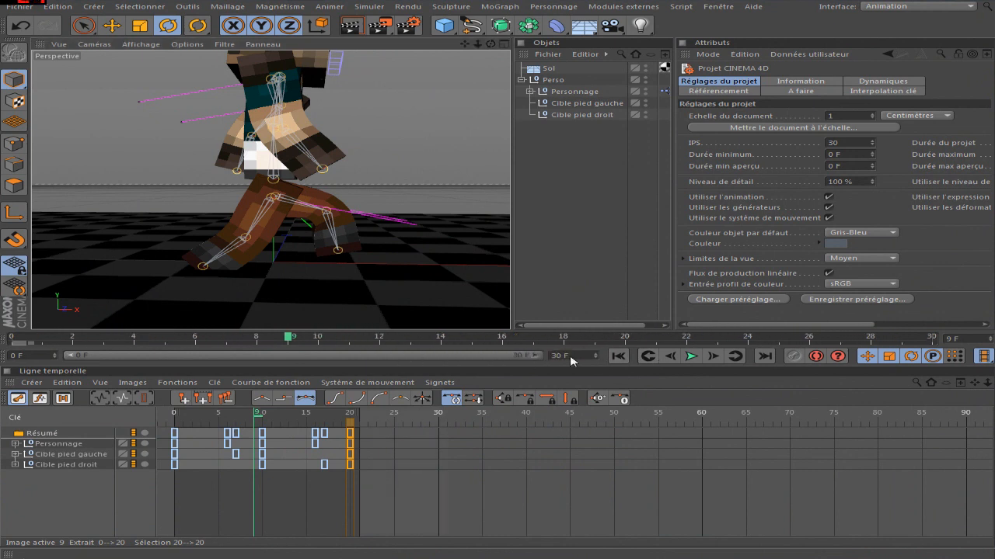
Select all the walk keys and stretch them over frames 0 to 30
drag(379, 439, 314, 439)
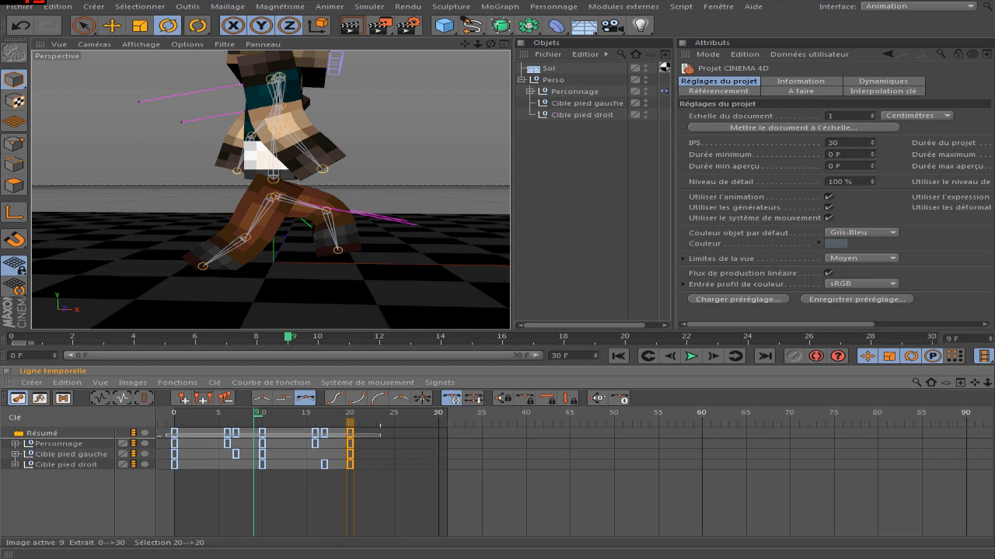
drag(160, 436, 148, 436)
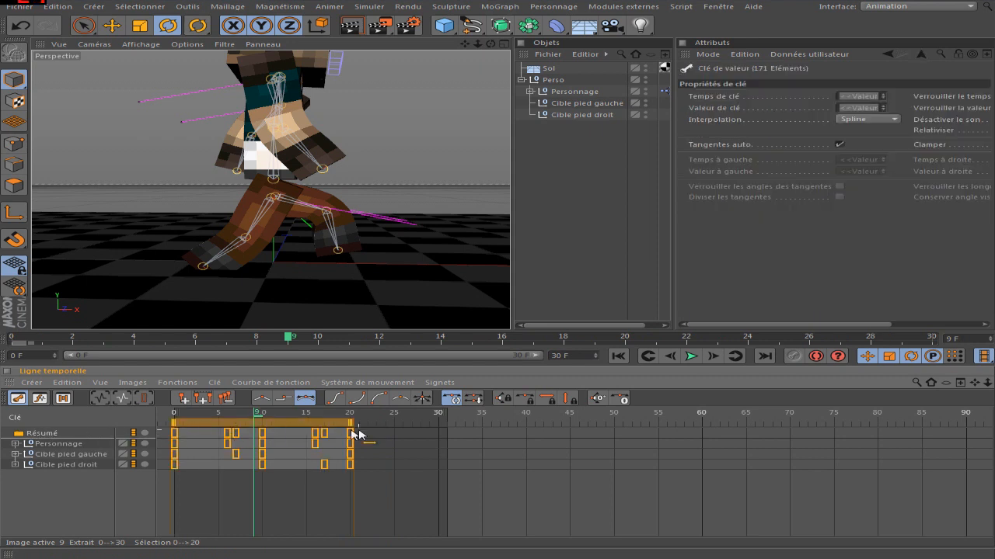
drag(351, 426, 439, 427)
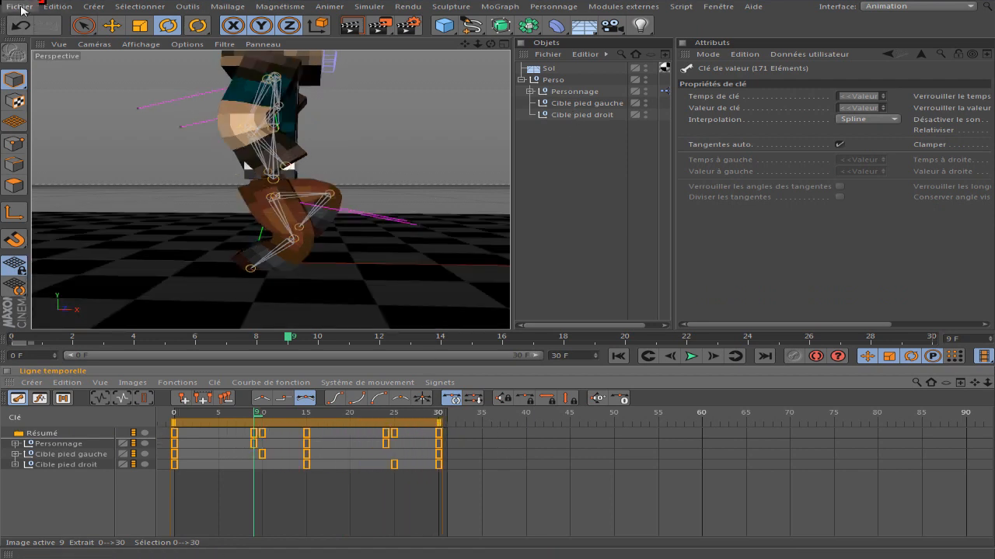
Switch the interface layout back to Standard
click(718, 6)
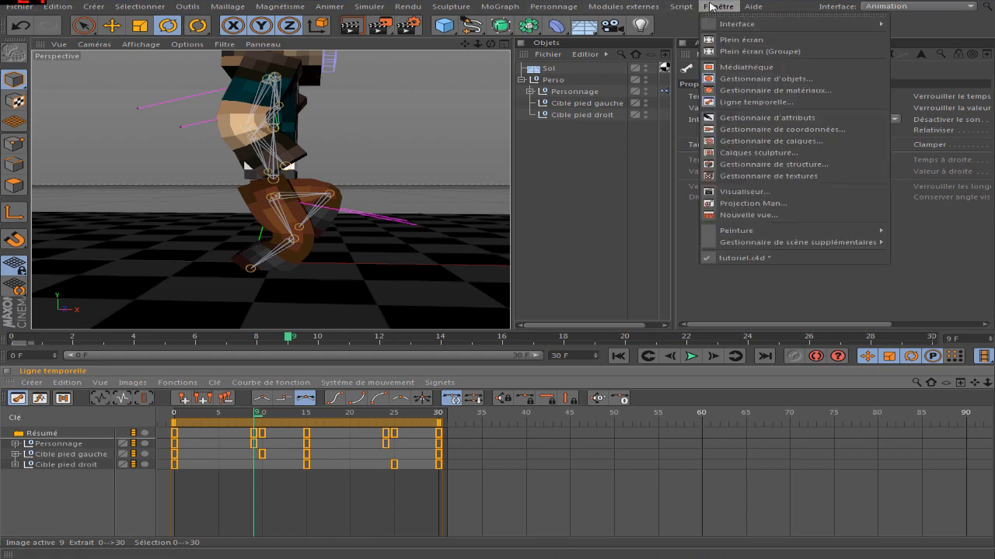
click(949, 6)
click(949, 6)
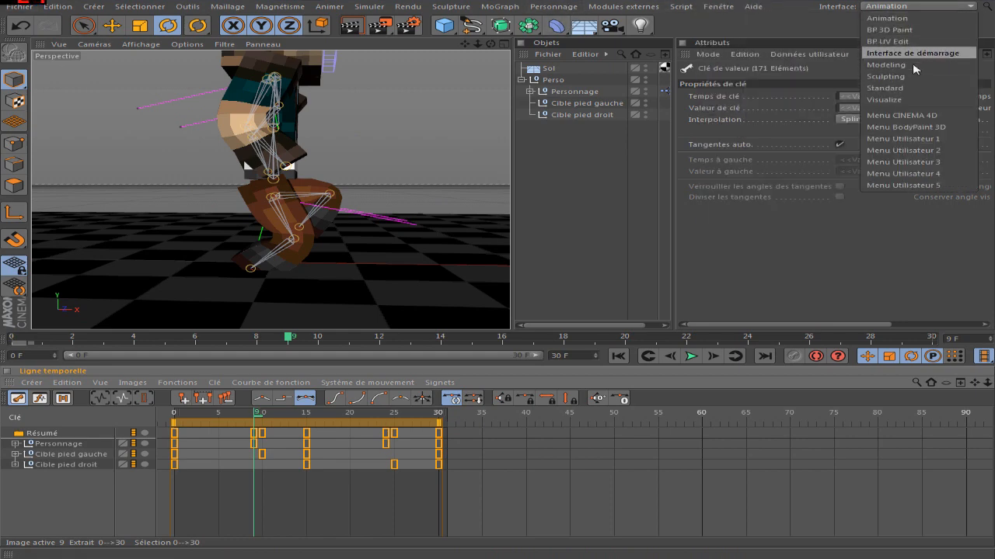
click(904, 88)
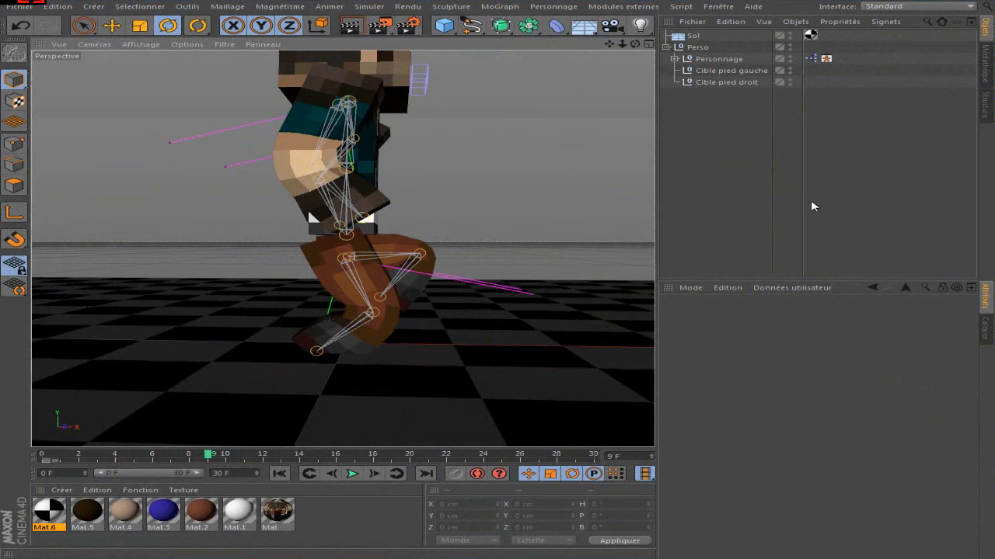
Play the stretched walk cycle and examine the character from a front three-quarter view, ending with playback stopped
click(352, 473)
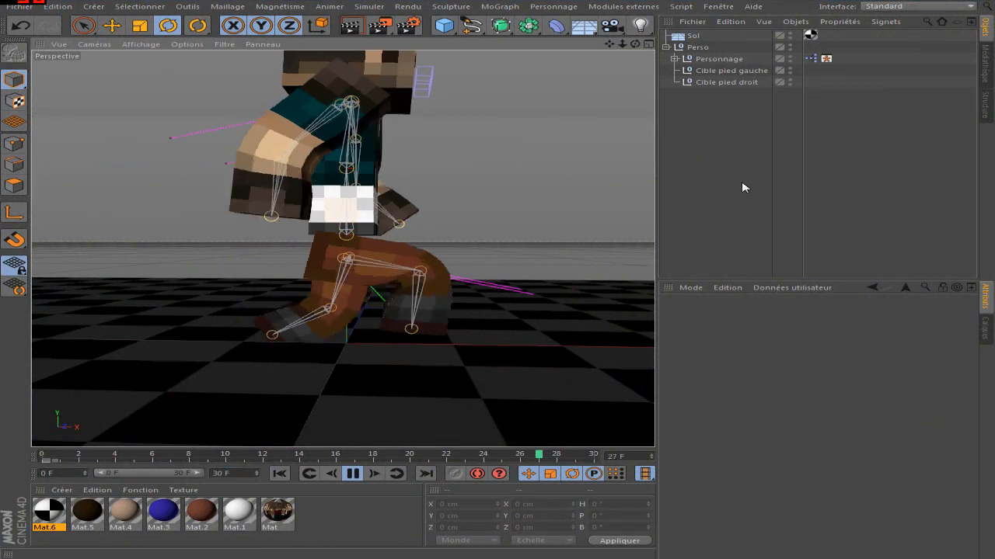
alt+drag(542, 160, 251, 278)
alt+drag(415, 171, 441, 249)
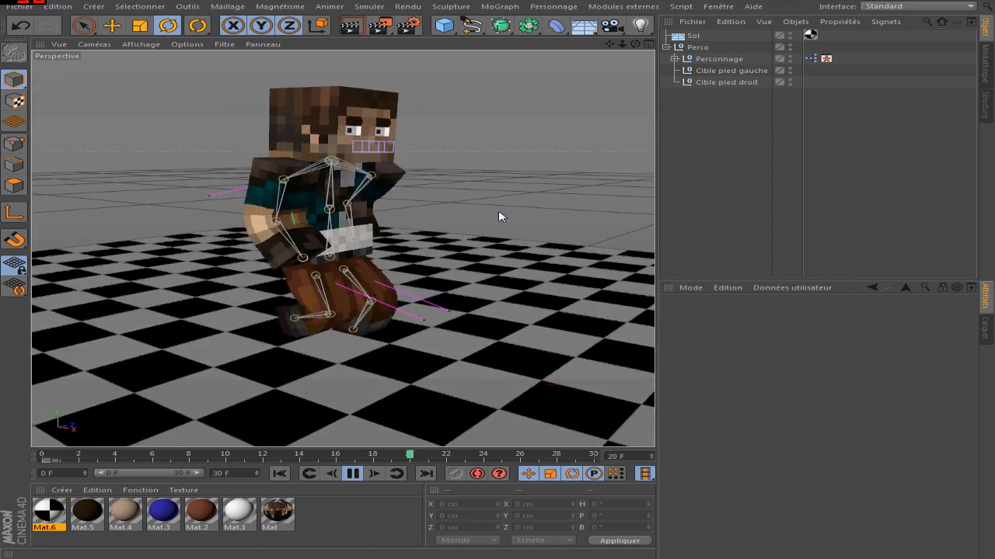
click(352, 473)
Select Personnage, key its current height at frames 0, 30 and 15, and go to frame 6
drag(243, 457, 2, 462)
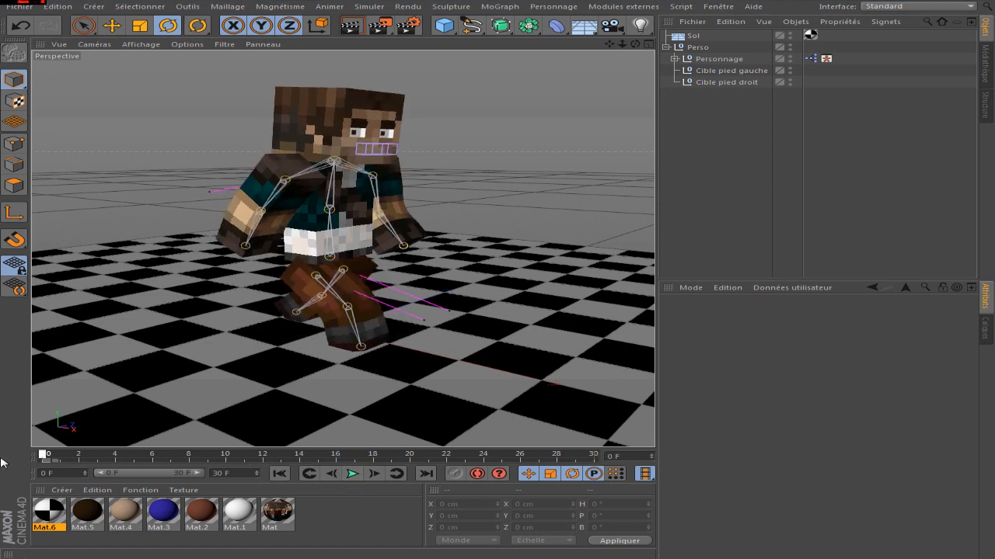
scroll(140, 260, up, 5)
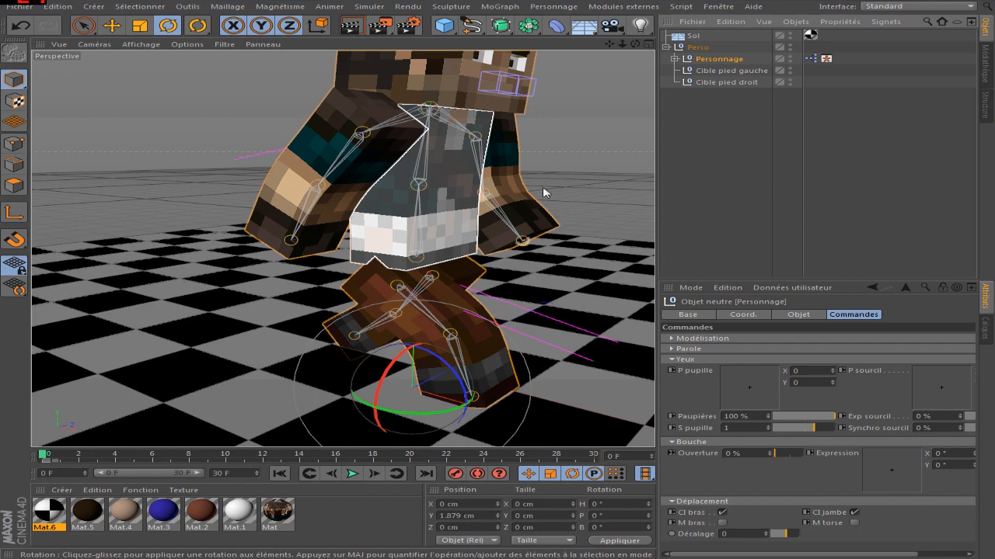
drag(635, 43, 547, 79)
key(e)
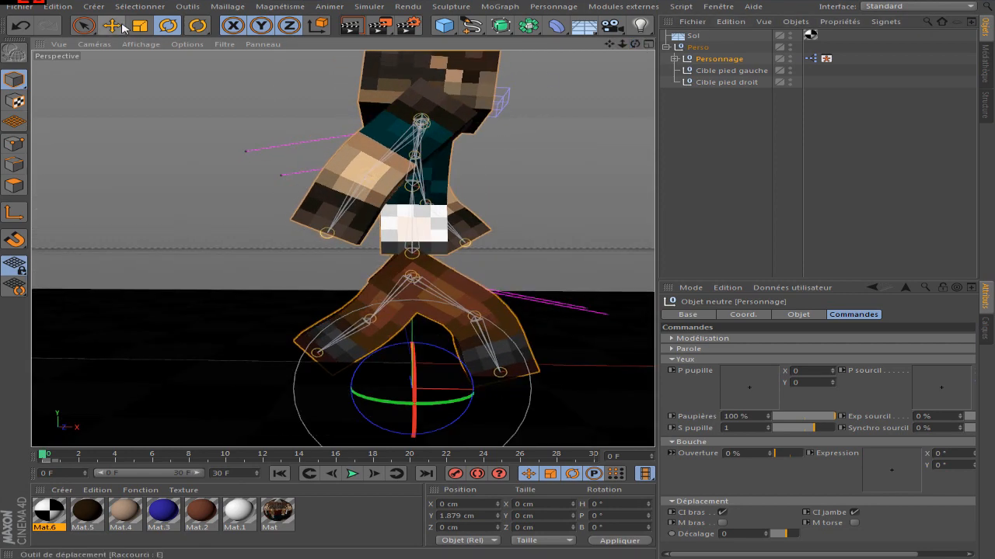
drag(413, 314, 416, 311)
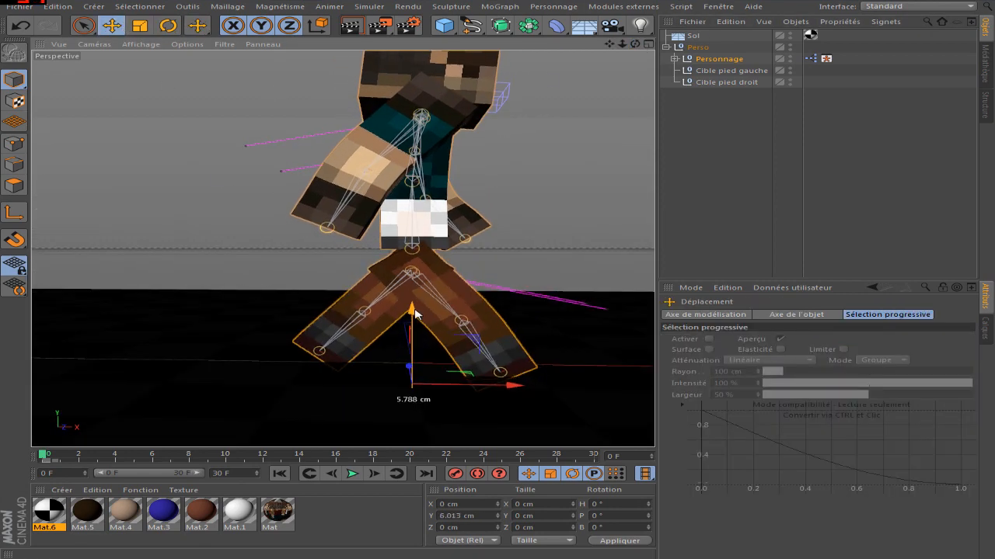
key(ctrl+z)
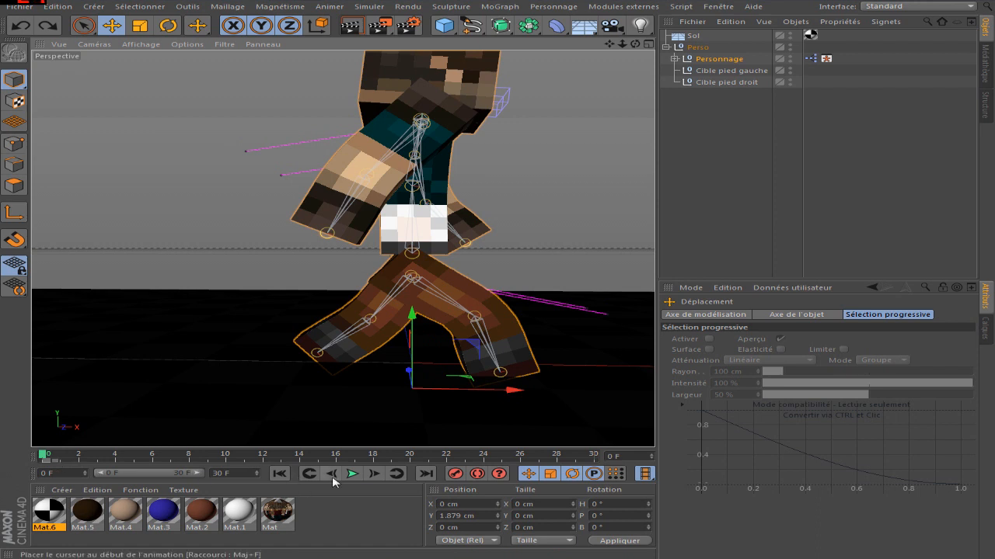
click(457, 475)
click(598, 456)
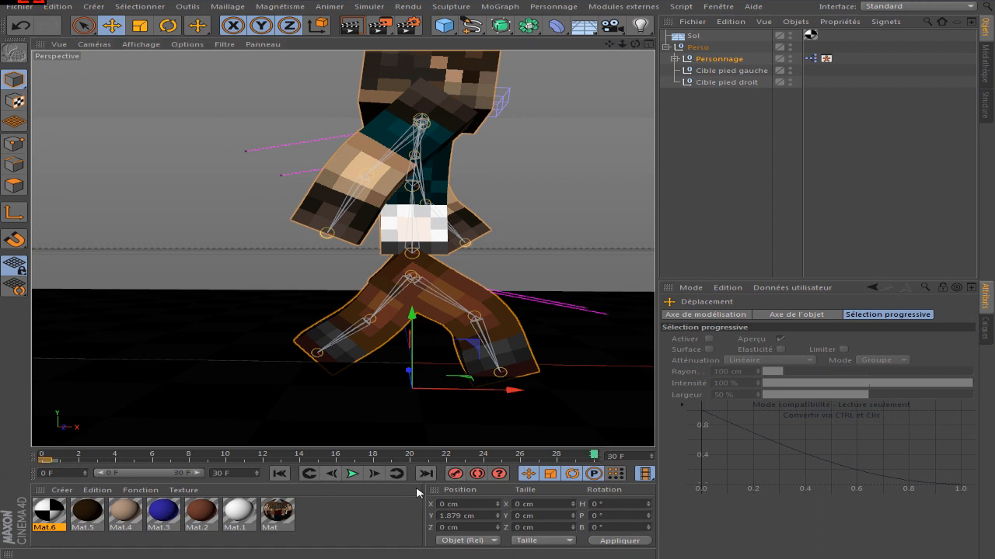
drag(255, 457, 327, 462)
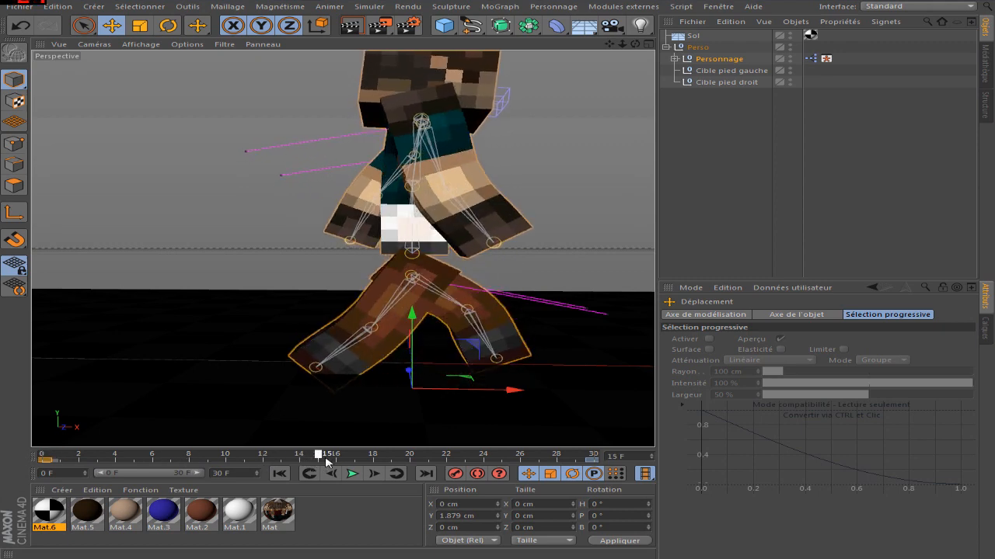
click(456, 474)
drag(308, 455, 157, 457)
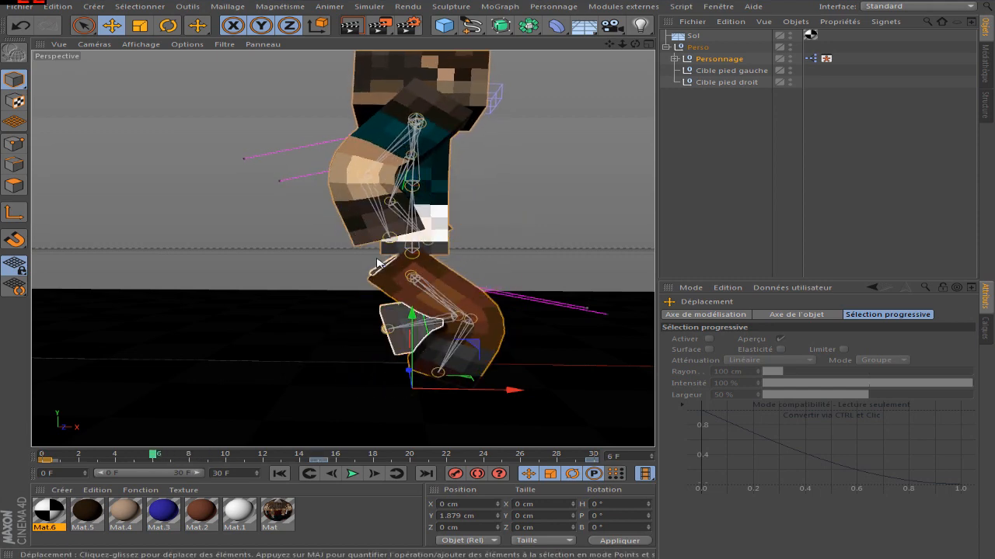
drag(411, 313, 413, 326)
click(454, 477)
key(ctrl+z)
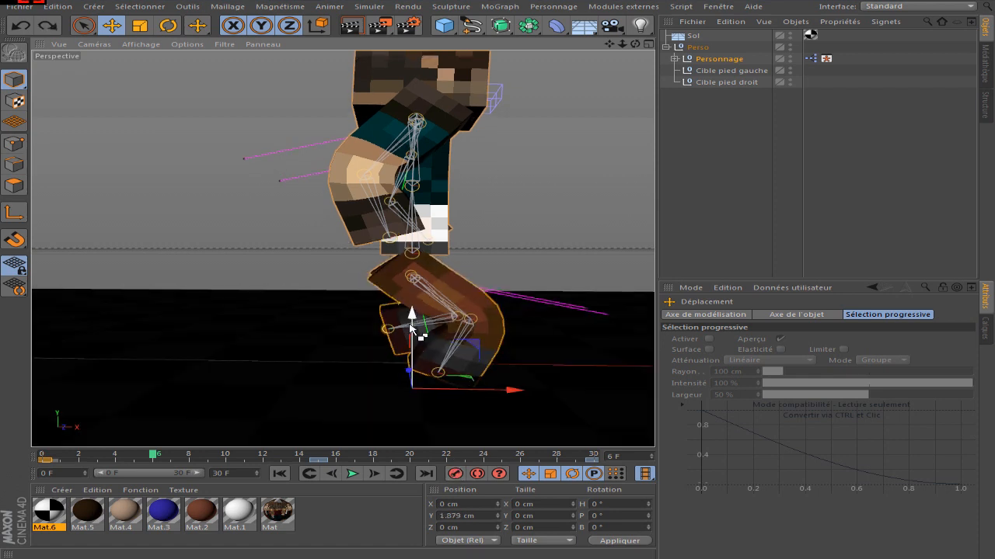
Raise Personnage to about Y 10.7 cm at frame 6 and about Y 7.9 cm at frame 22, keying both
drag(412, 315, 411, 307)
click(455, 476)
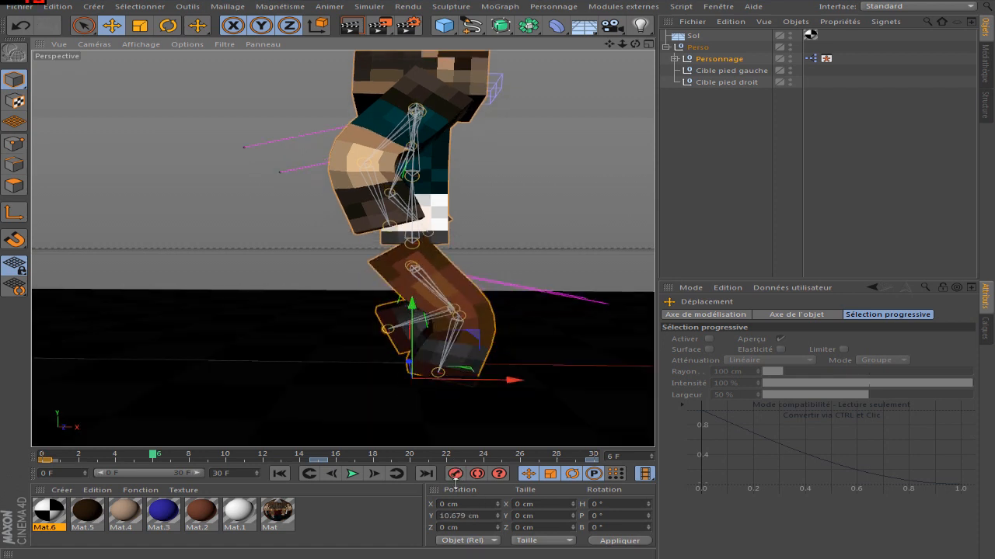
click(449, 456)
drag(411, 315, 411, 309)
click(454, 476)
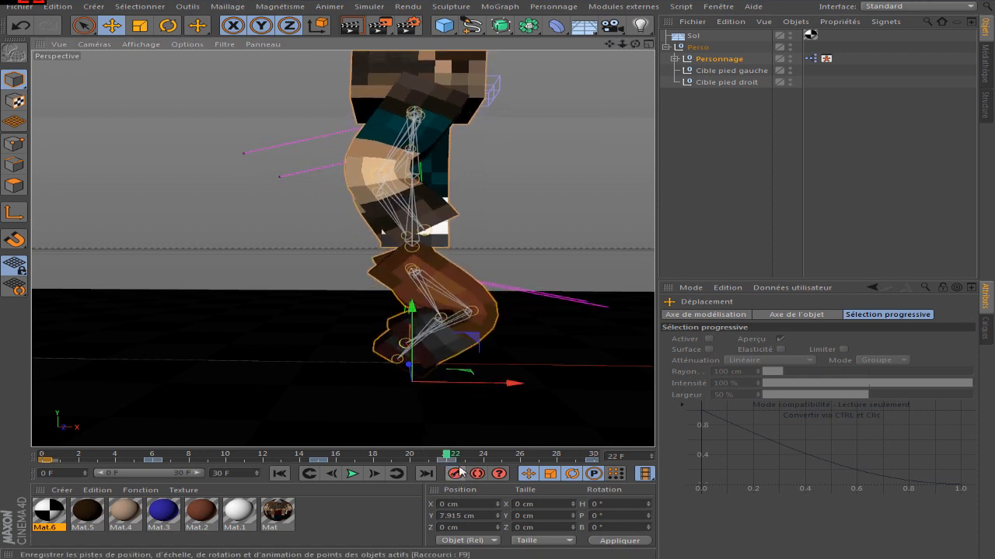
Clear the selection and play the walk from the first frame to check the vertical body bounce
click(681, 238)
click(279, 474)
click(365, 476)
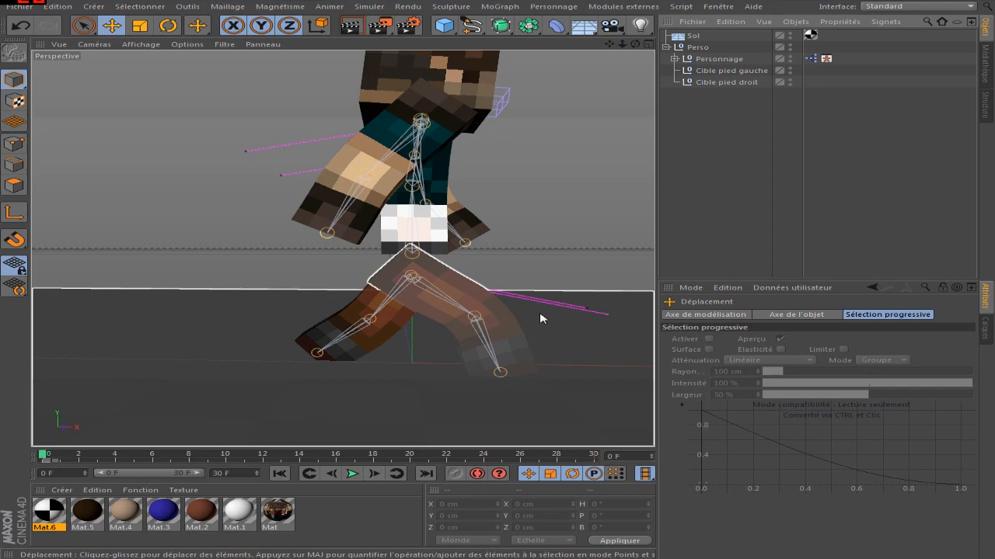
click(354, 474)
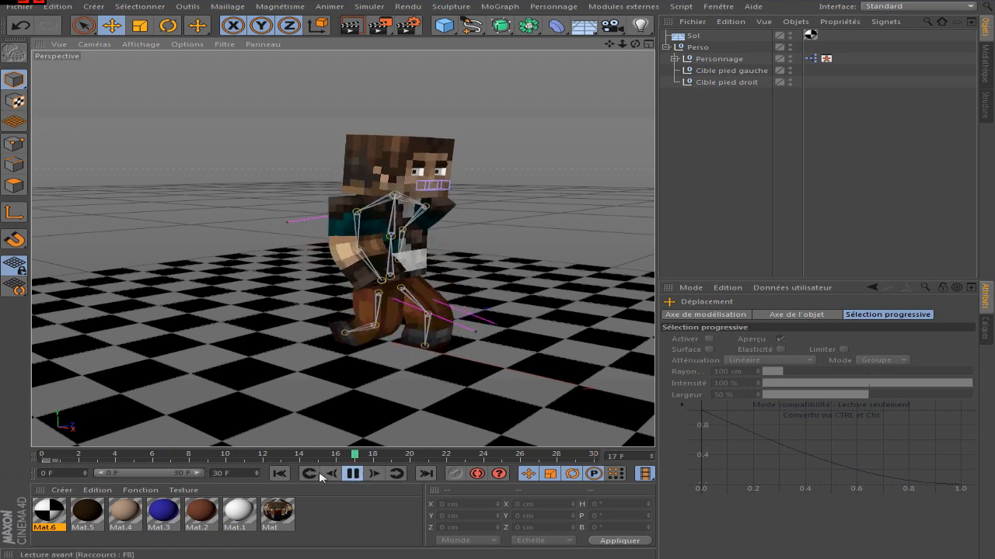
Set the animation's end to frame 300 and extend the preview range over its full length
drag(231, 473, 215, 474)
text(300)
key(Return)
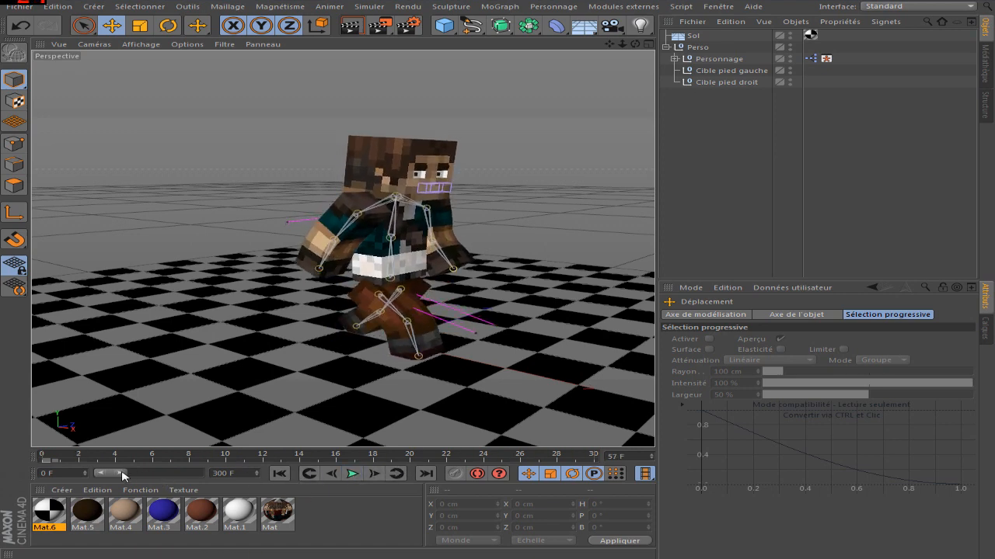
drag(122, 473, 215, 476)
Add a motion clip from the Perso hierarchy covering frames 0 to 29, keeping the default included tracks
click(694, 95)
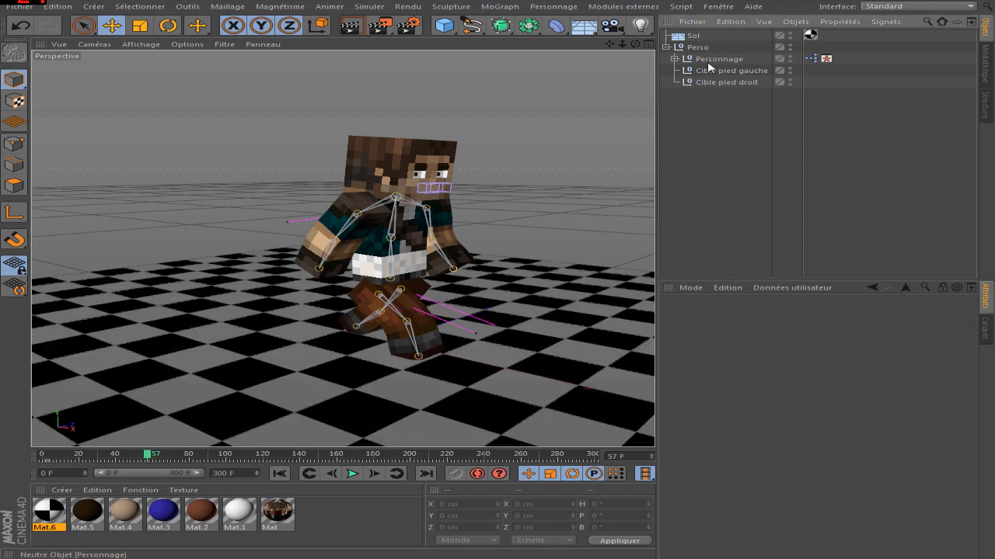
click(693, 47)
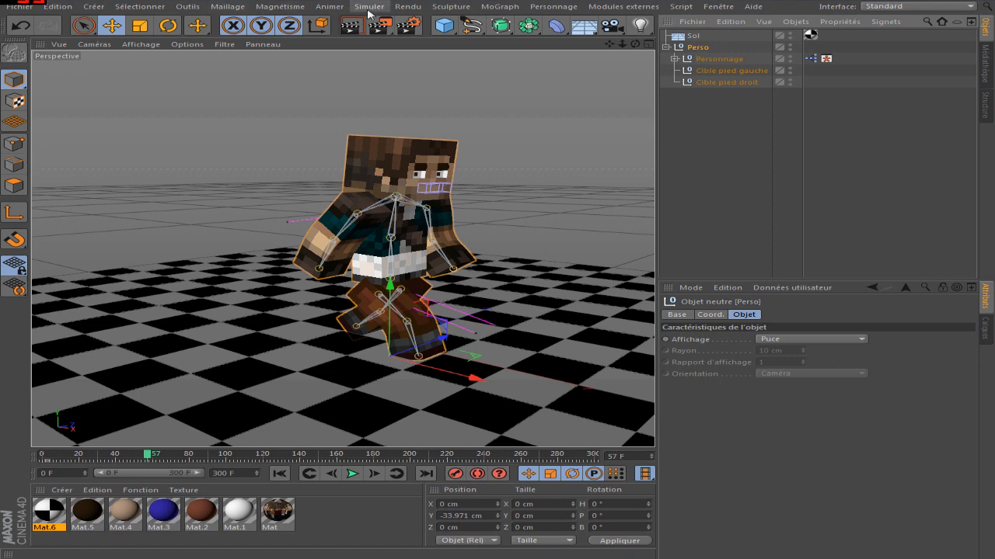
click(329, 7)
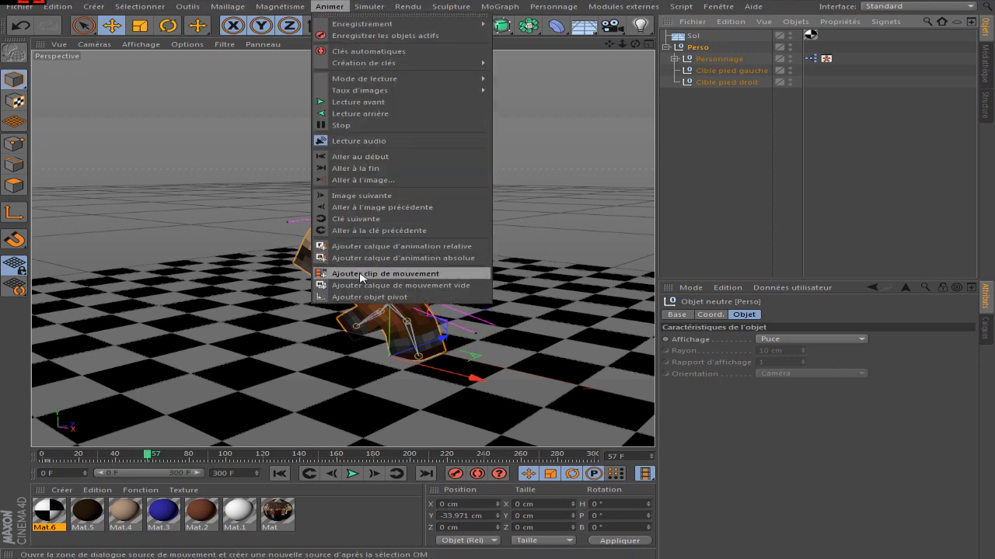
click(359, 276)
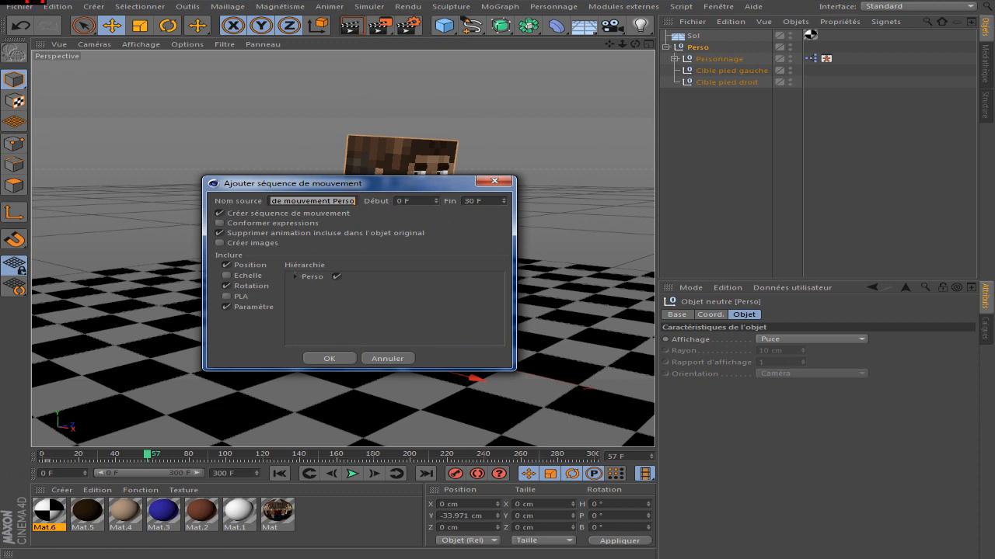
drag(483, 201, 464, 201)
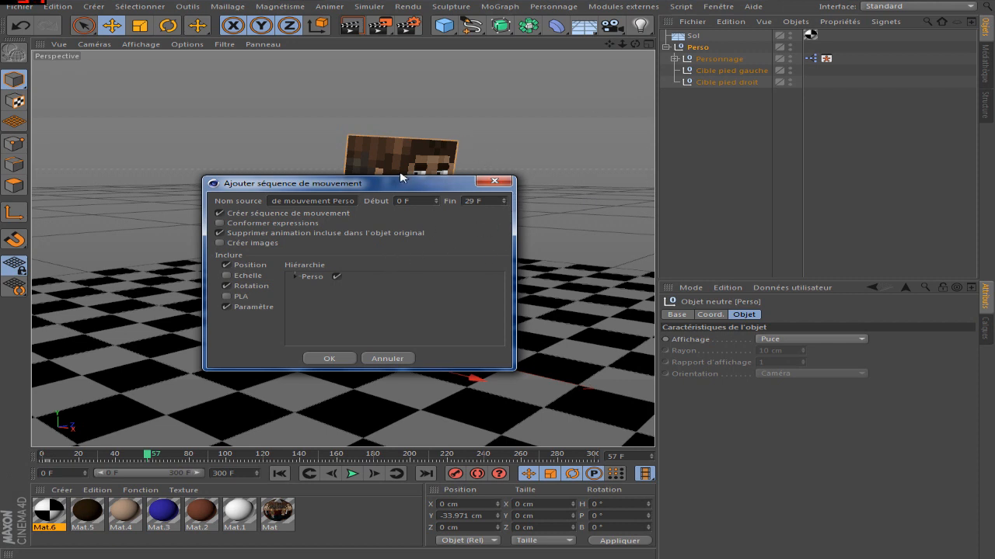
click(330, 358)
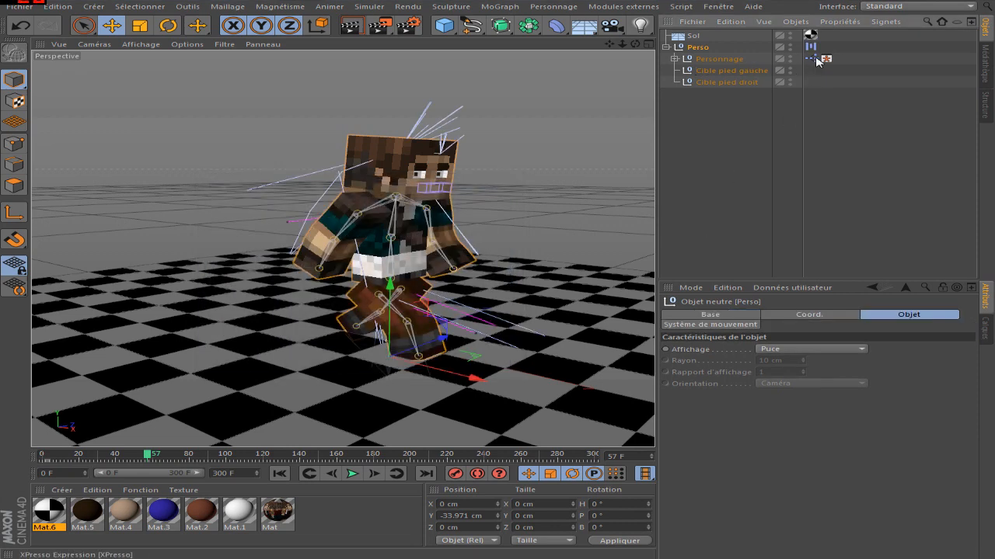
Open Perso's motion system in the timeline and shift its window clear of the attributes
click(810, 46)
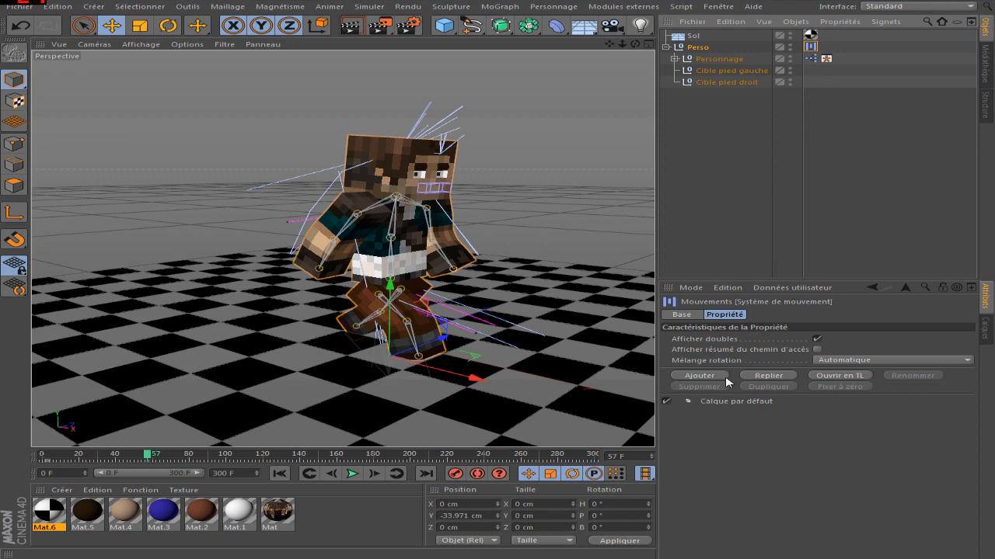
click(840, 375)
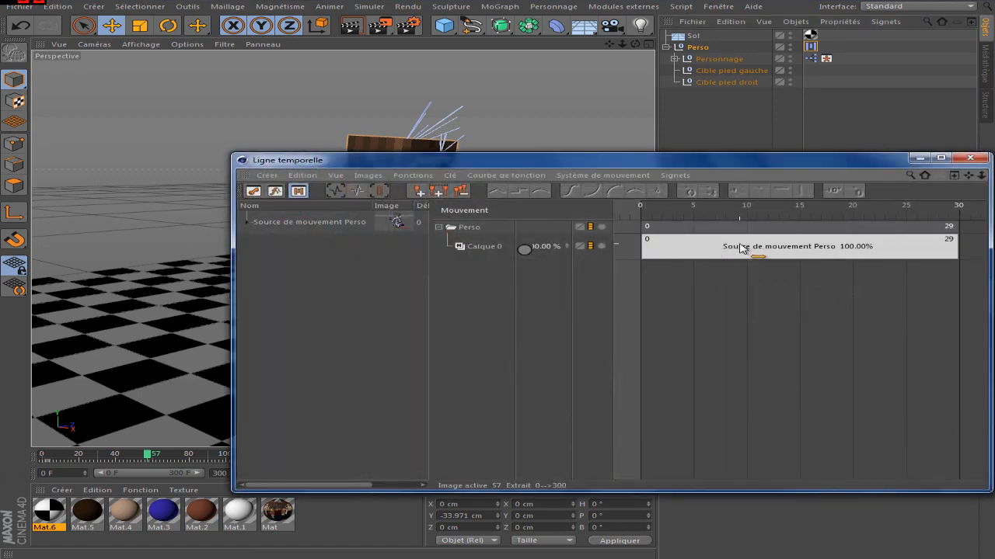
drag(737, 169, 359, 165)
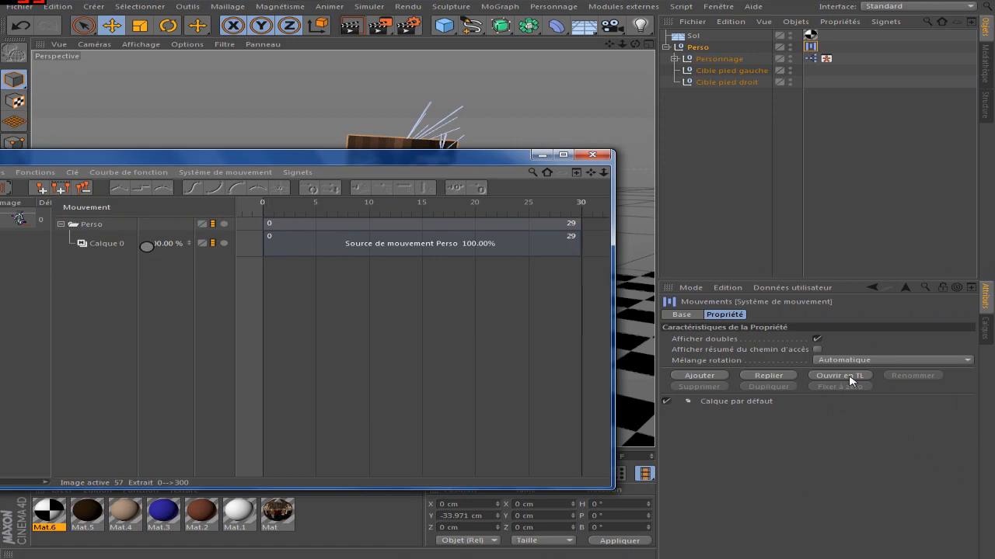
Set the Perso motion clip's loop count to 20 and close the timeline window
click(389, 247)
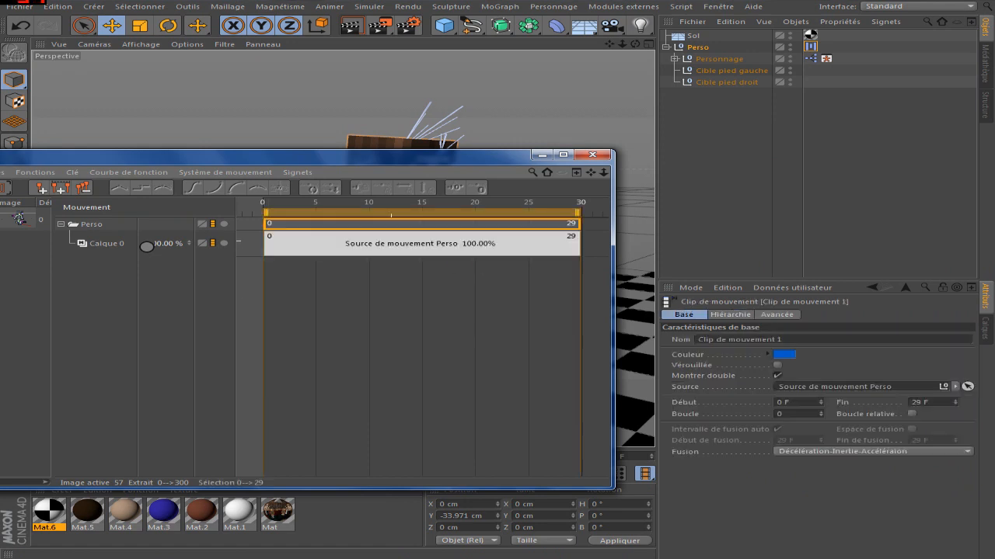
click(348, 246)
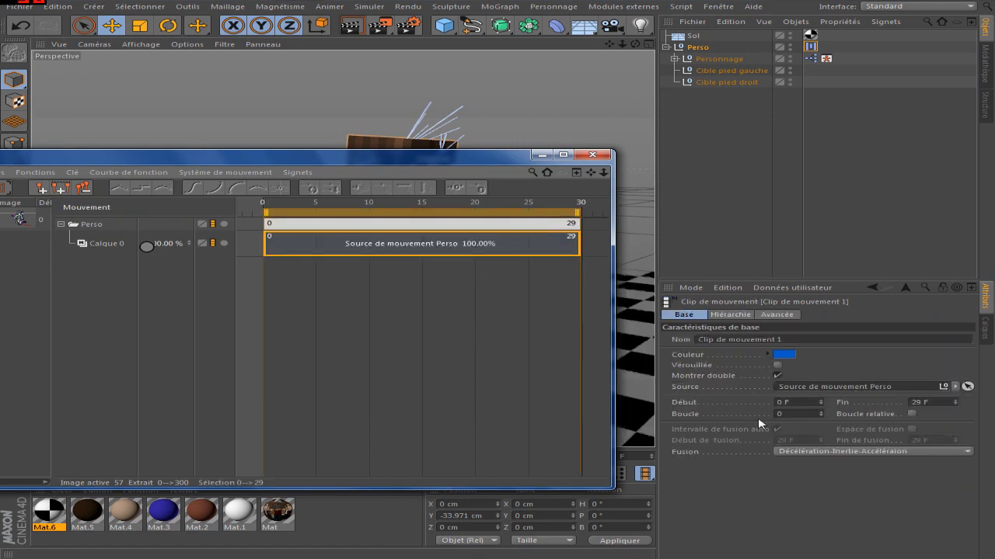
drag(788, 415, 589, 420)
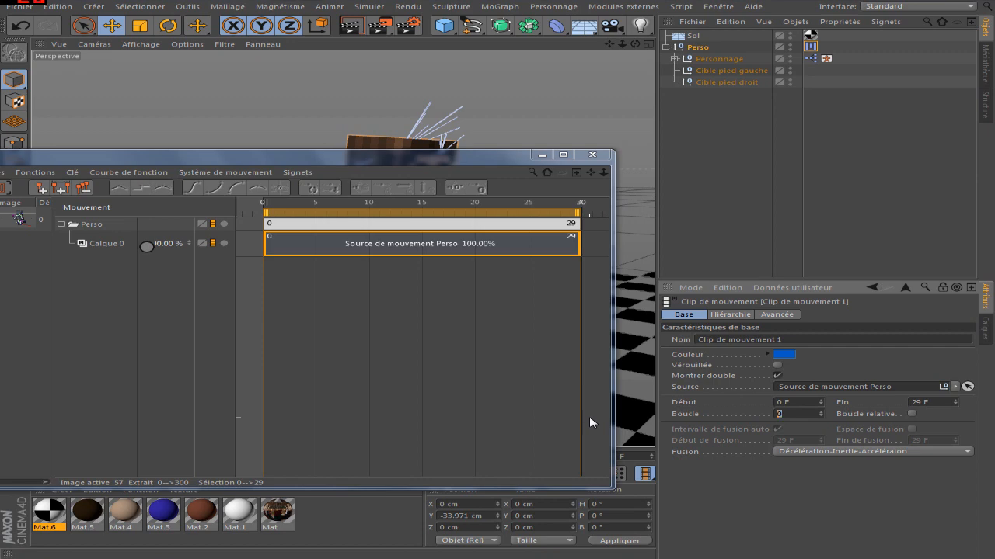
text(20)
key(Return)
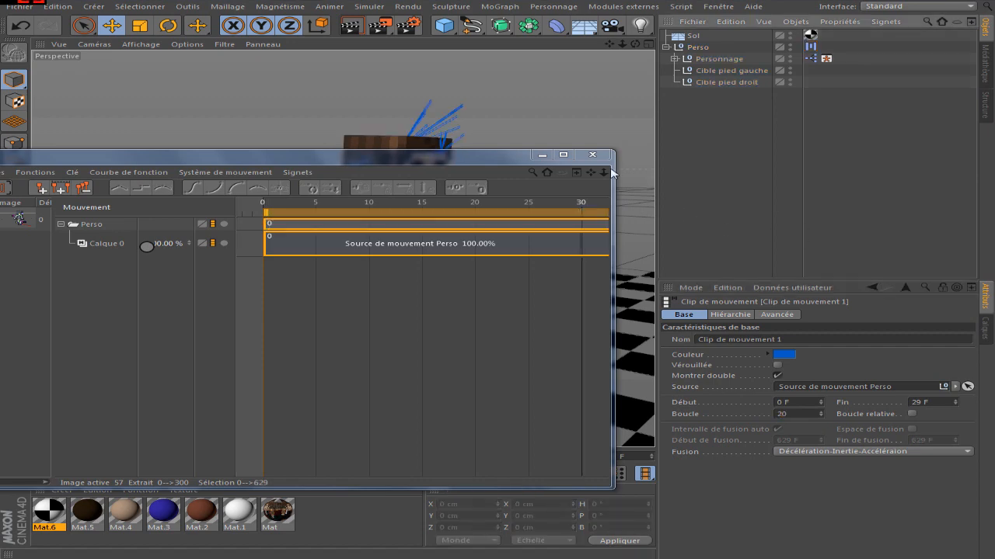
click(598, 155)
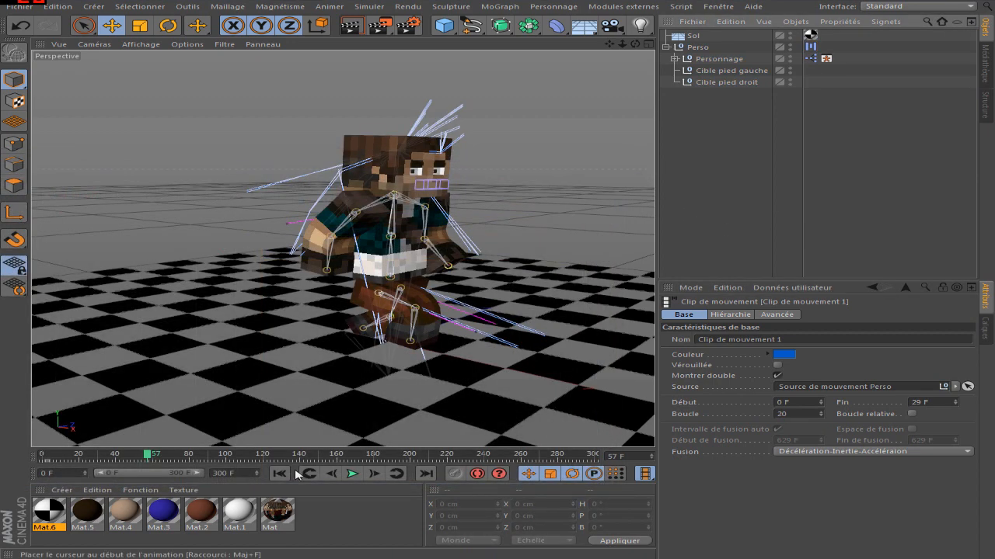
Play the looped walk over the extended range to check its continuity, then stop playback
click(353, 474)
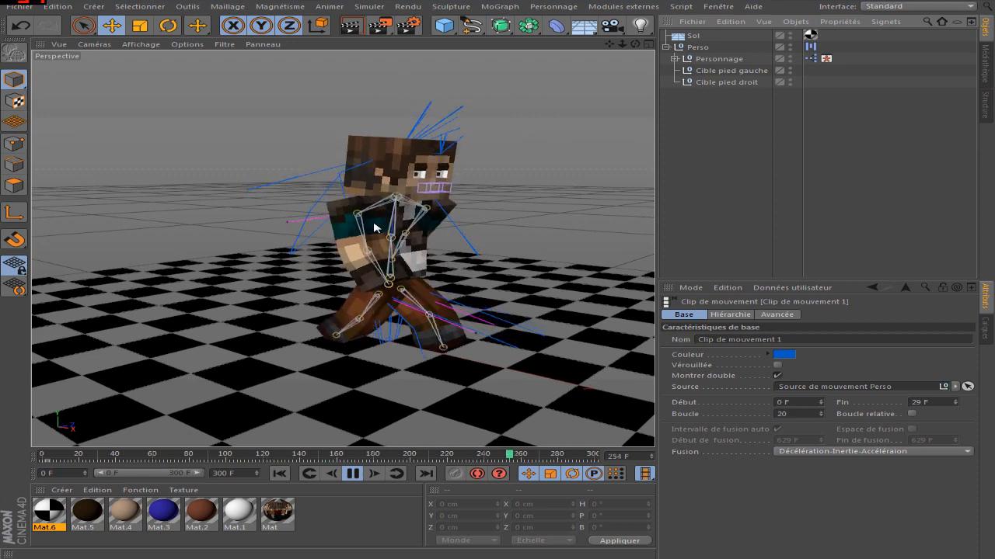
click(353, 473)
Duplicate the Perso hierarchy, move the copy to about 346.5 cm in Z beside the original, and preview both walks
click(279, 473)
click(697, 47)
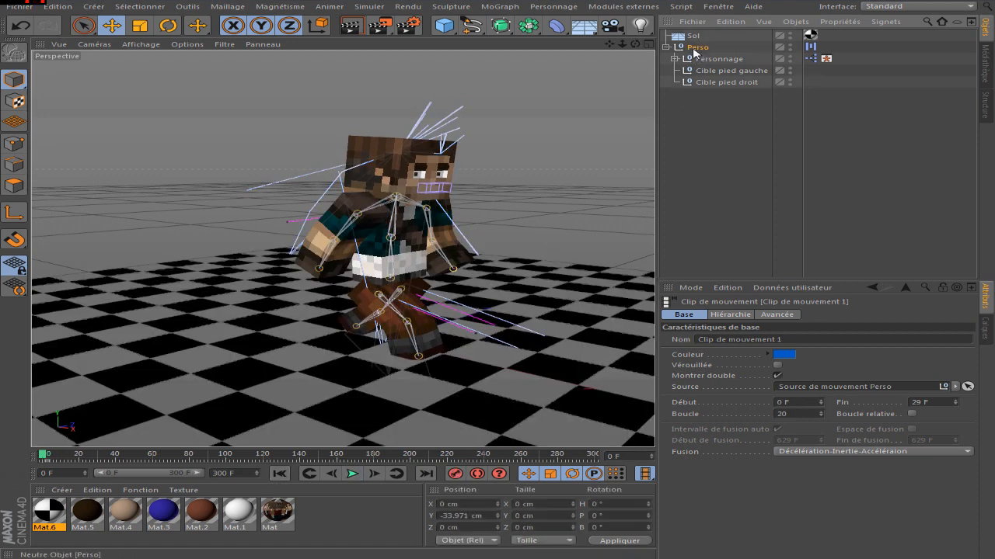
key(ctrl+c)
key(ctrl+v)
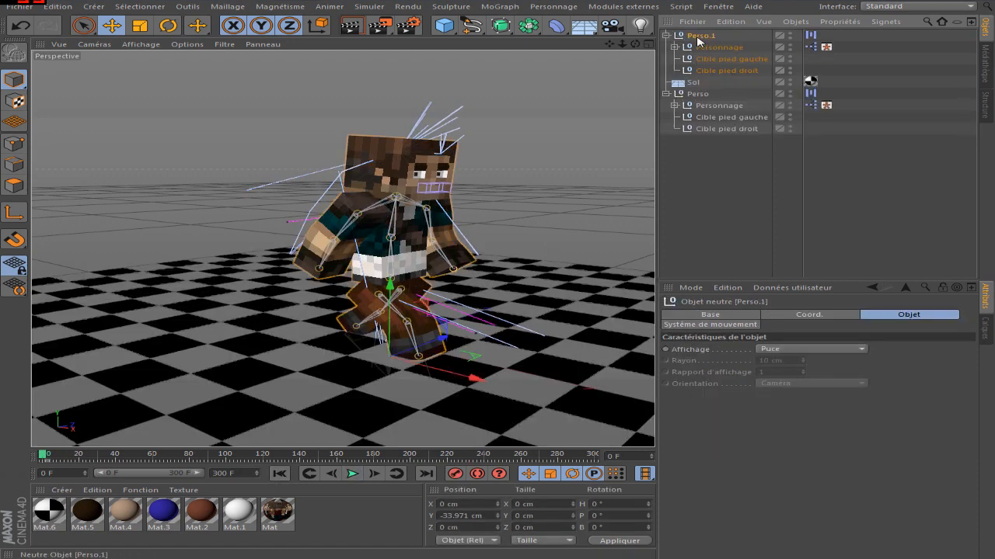
scroll(412, 315, down, 3)
drag(411, 315, 491, 292)
drag(609, 44, 490, 85)
click(353, 475)
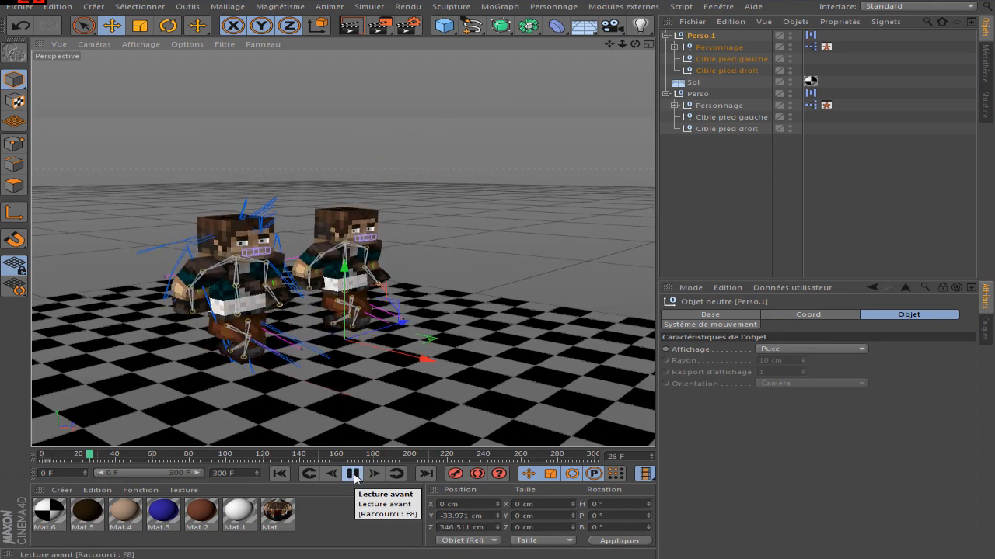
click(355, 477)
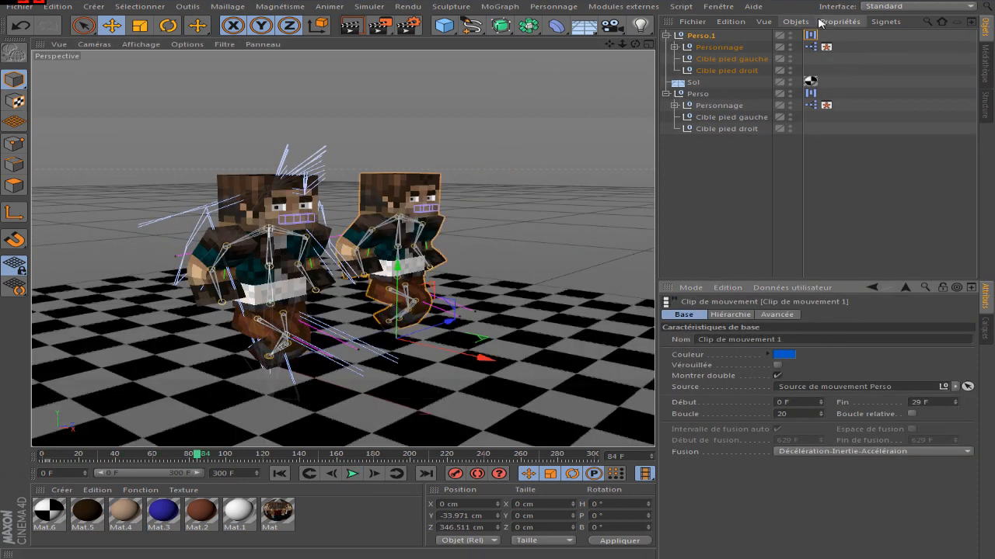
Open Perso.1's motion system in the timeline, shift its clip to start at frame -7, and play both characters
click(811, 36)
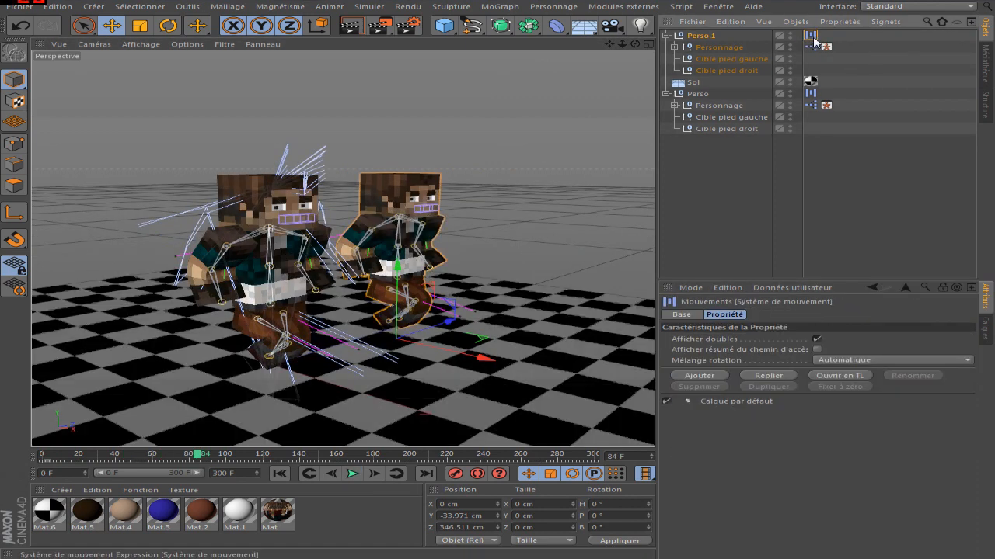
click(847, 376)
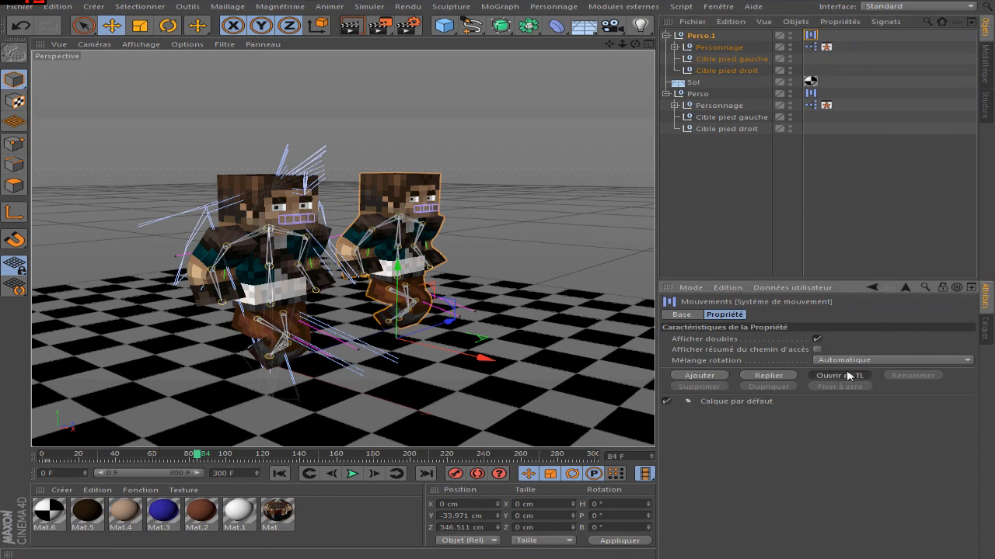
click(549, 244)
drag(466, 152, 535, 283)
drag(561, 348, 557, 348)
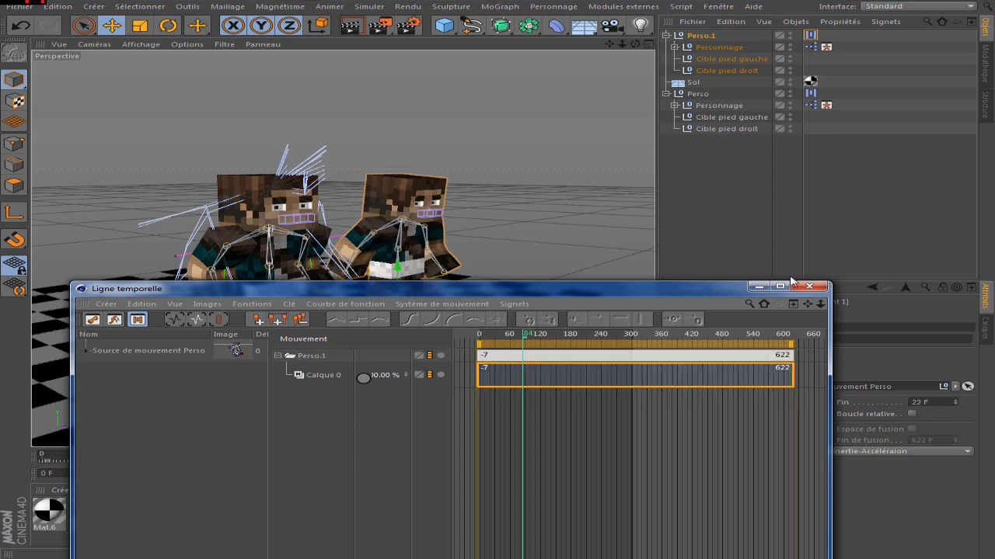
click(760, 286)
click(356, 475)
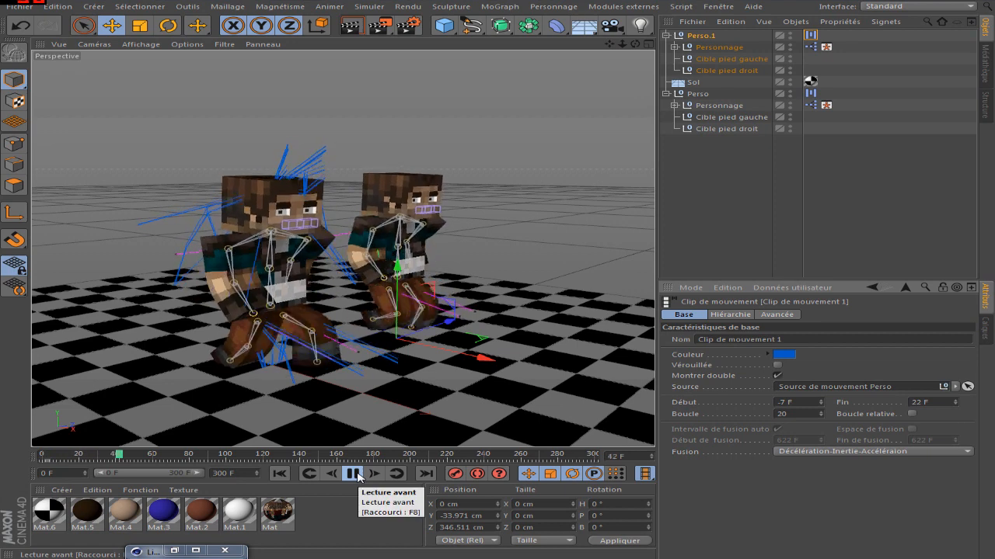
Shorten Perso.1's motion clip to end at 12.57 F, stretch it to end at 36.67 F, and close the timeline window
click(175, 550)
drag(471, 298, 480, 369)
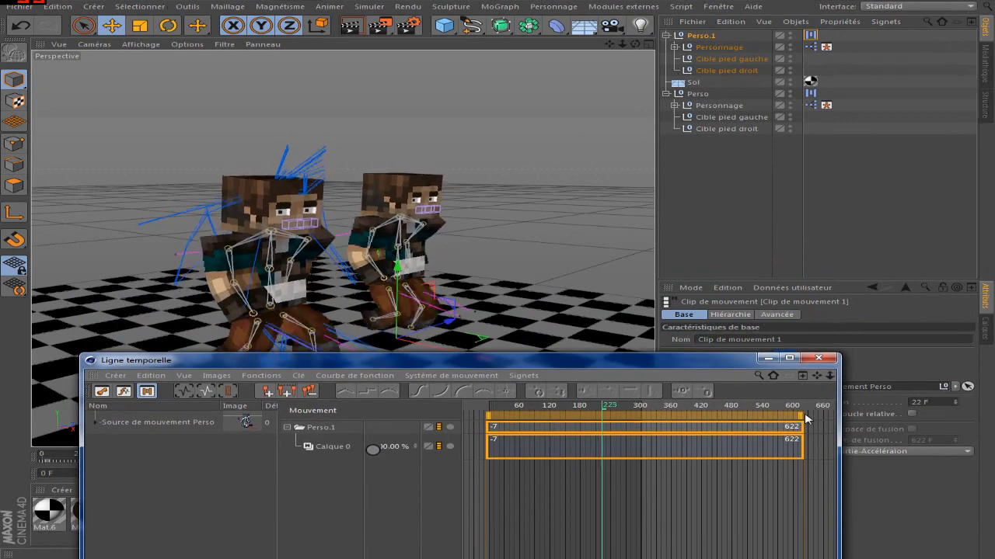
drag(801, 421, 702, 422)
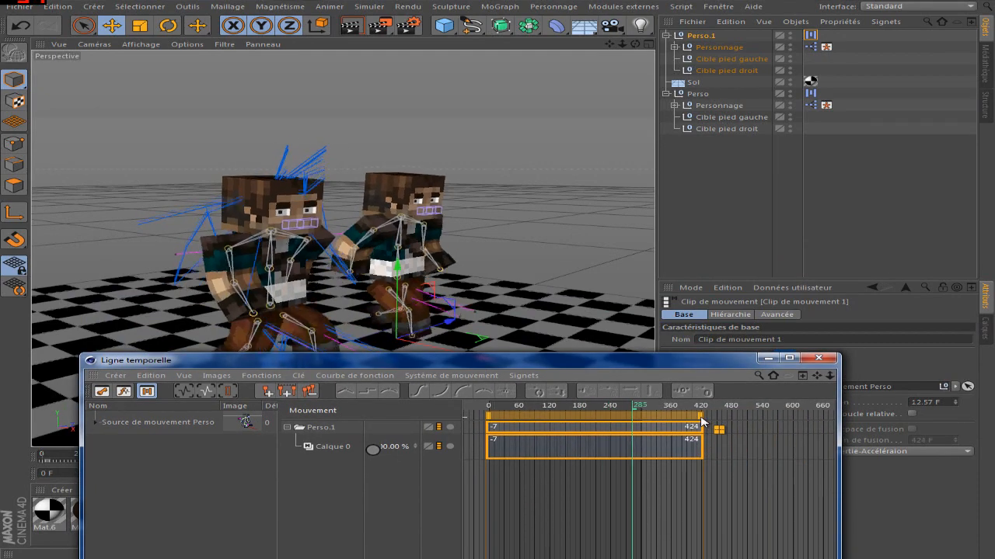
drag(391, 359, 397, 424)
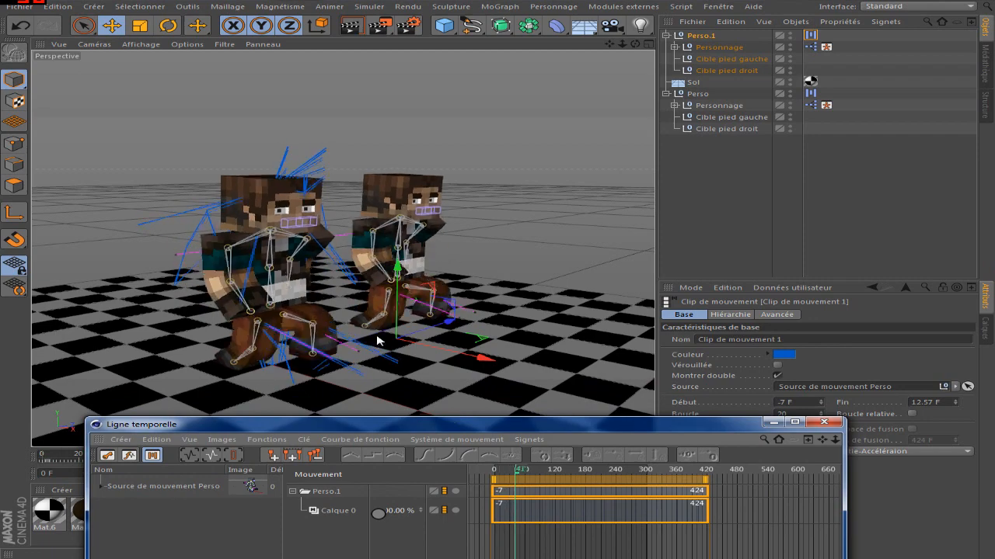
drag(709, 480, 849, 471)
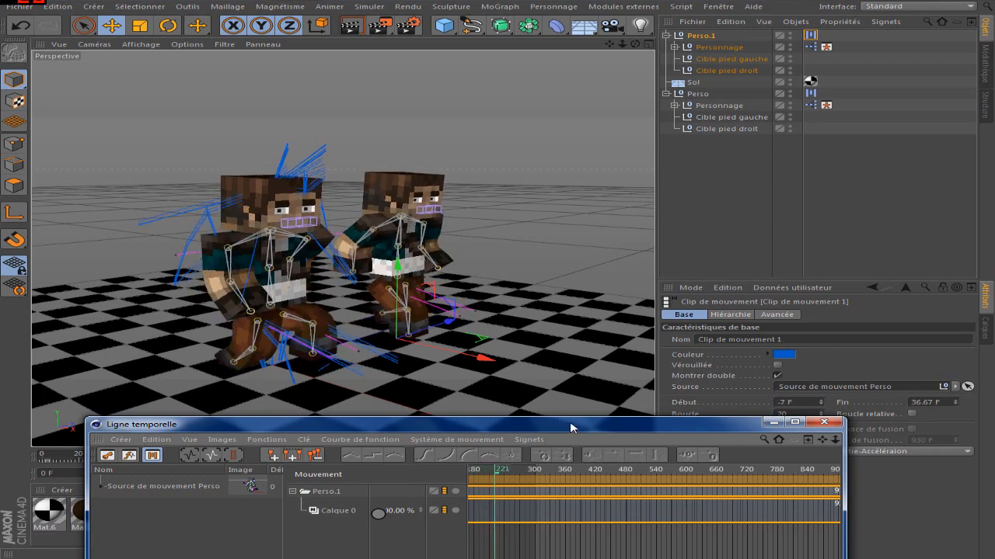
drag(571, 427, 574, 306)
click(825, 300)
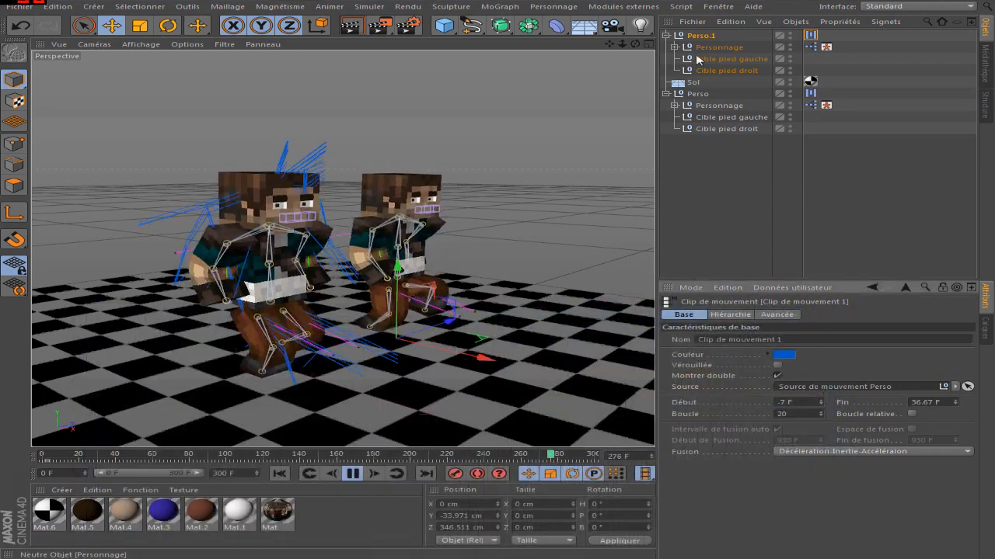
Delete the Perso.1 copy and stop playback
key(Delete)
click(352, 473)
Collapse the Perso hierarchy and record a keyframe for Perso at frame 0
click(279, 473)
scroll(228, 326, up, 5)
click(684, 48)
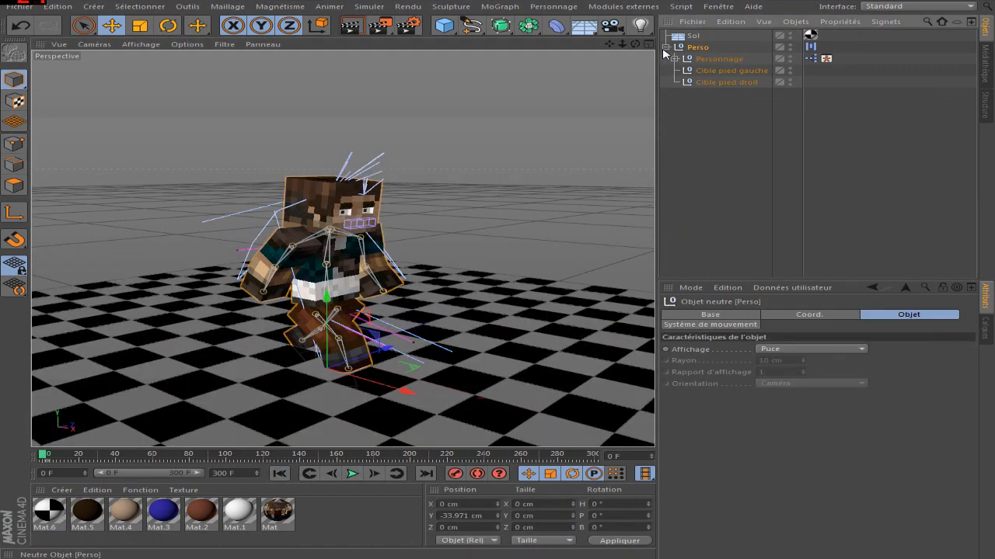
click(665, 49)
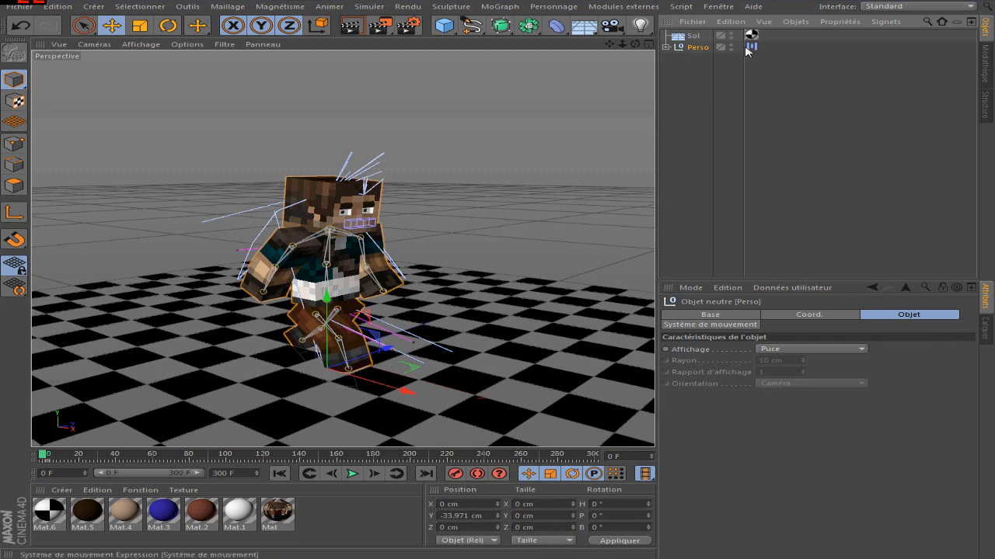
click(750, 47)
click(750, 40)
scroll(403, 98, up, 2)
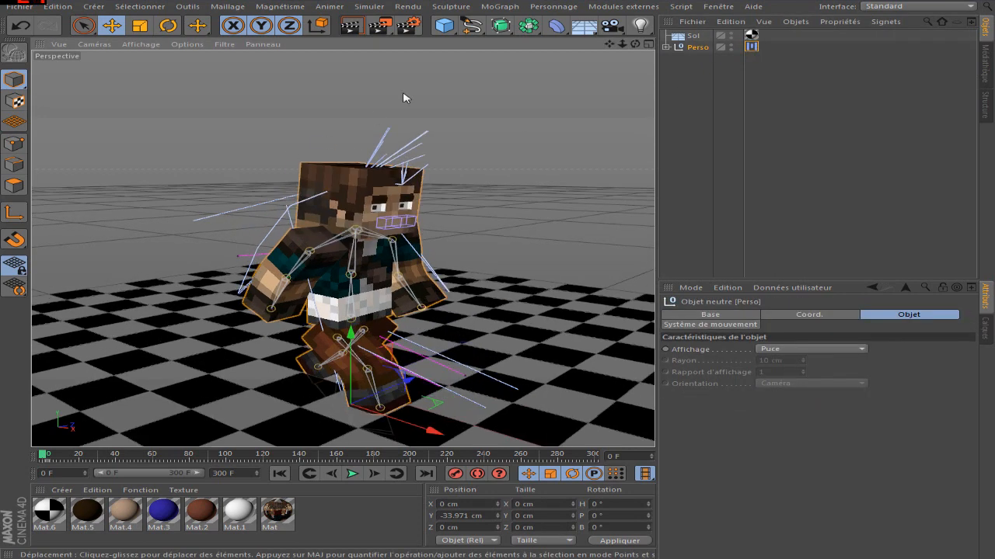
drag(608, 43, 468, 278)
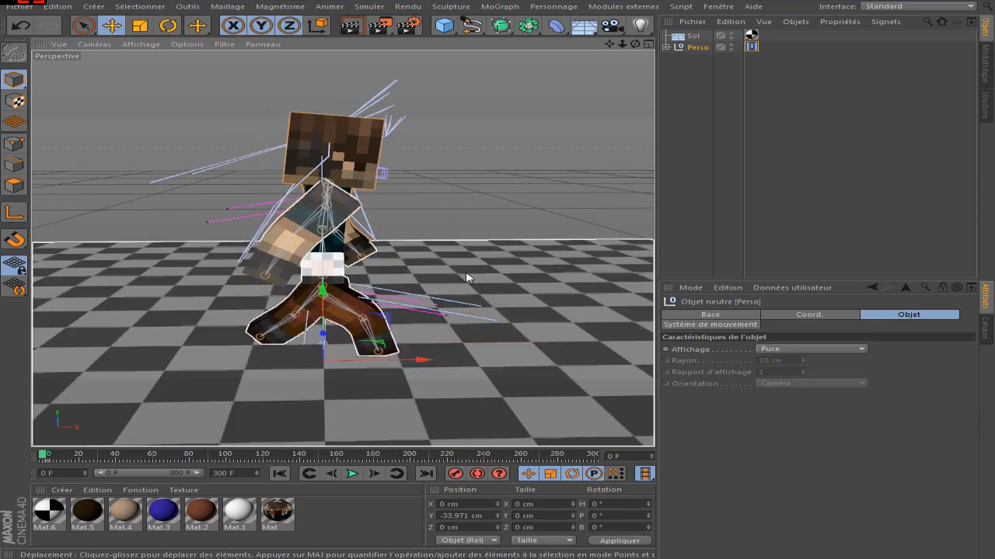
click(456, 475)
Move Perso forward along X to about 879 cm at frame 100 and key its position there
scroll(291, 352, down, 3)
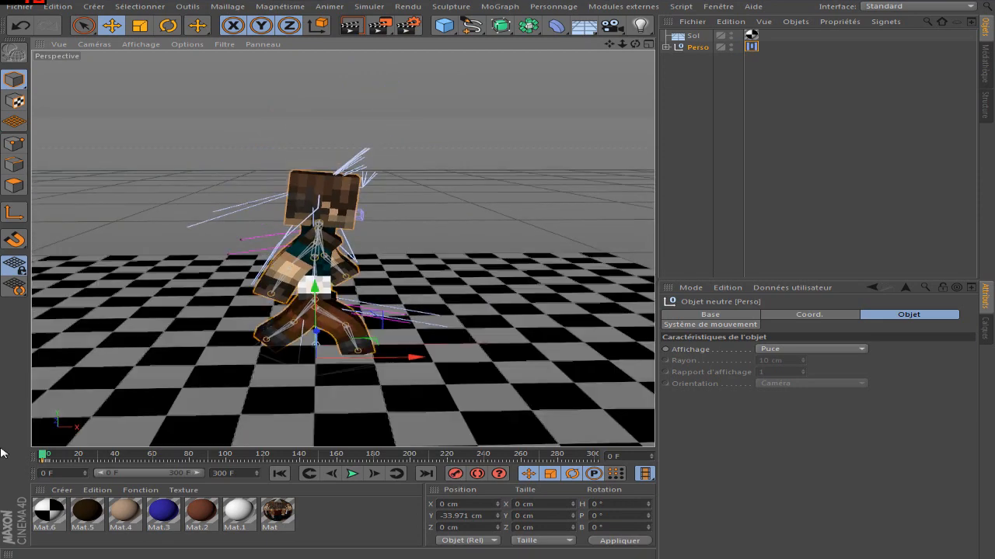
drag(45, 460, 226, 461)
drag(378, 358, 691, 319)
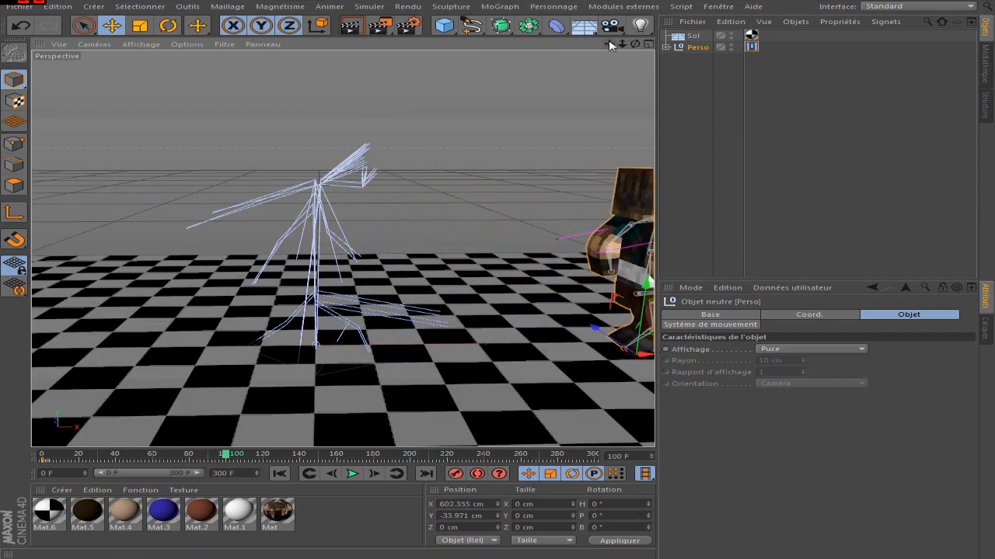
key(o)
drag(451, 350, 517, 430)
scroll(404, 298, down, 2)
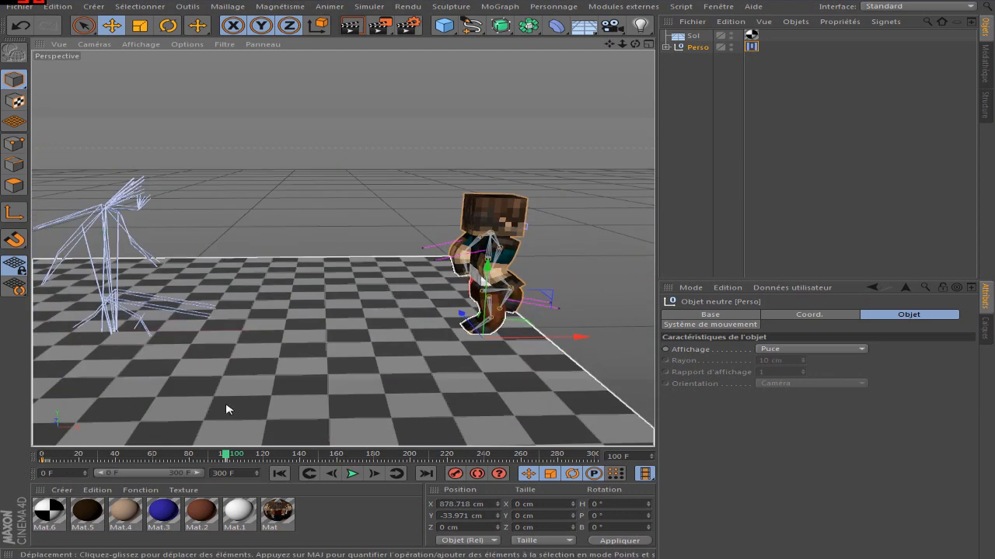
Select both of Perso's position keyframes and set their interpolation to Linéaire
drag(246, 464, 40, 463)
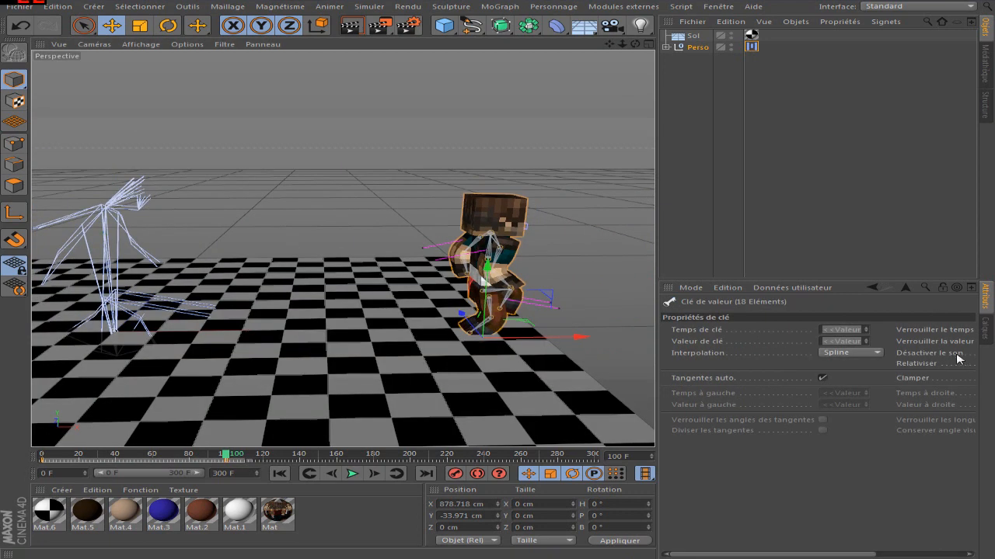
click(857, 359)
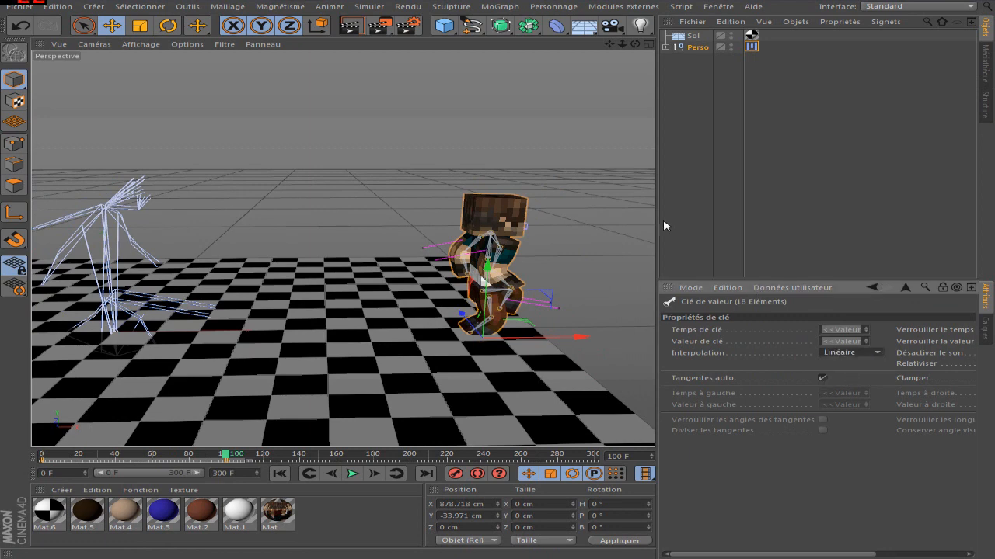
click(399, 458)
Play the forward walk from frame 0 twice to check whether the feet slide, stopping playback each time
click(280, 474)
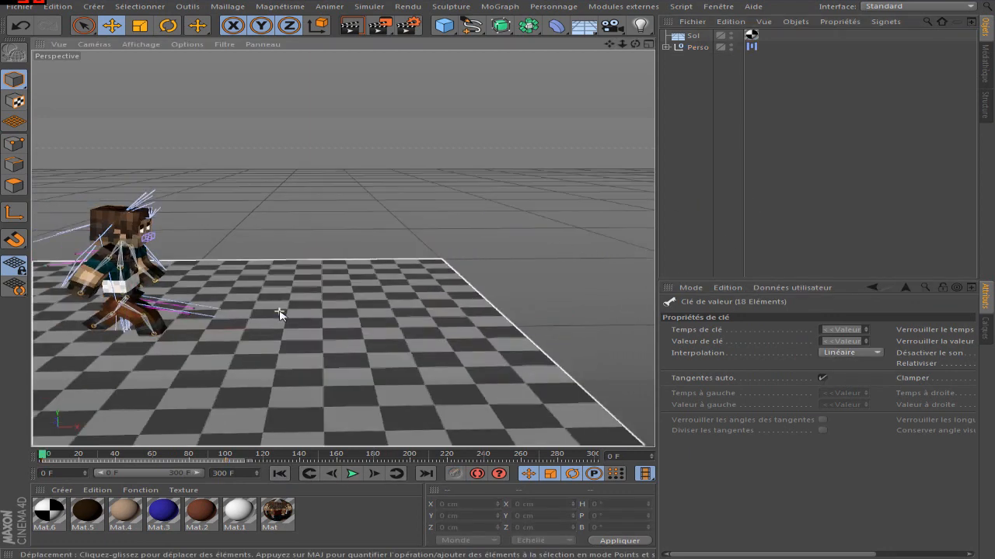
drag(609, 47, 685, 3)
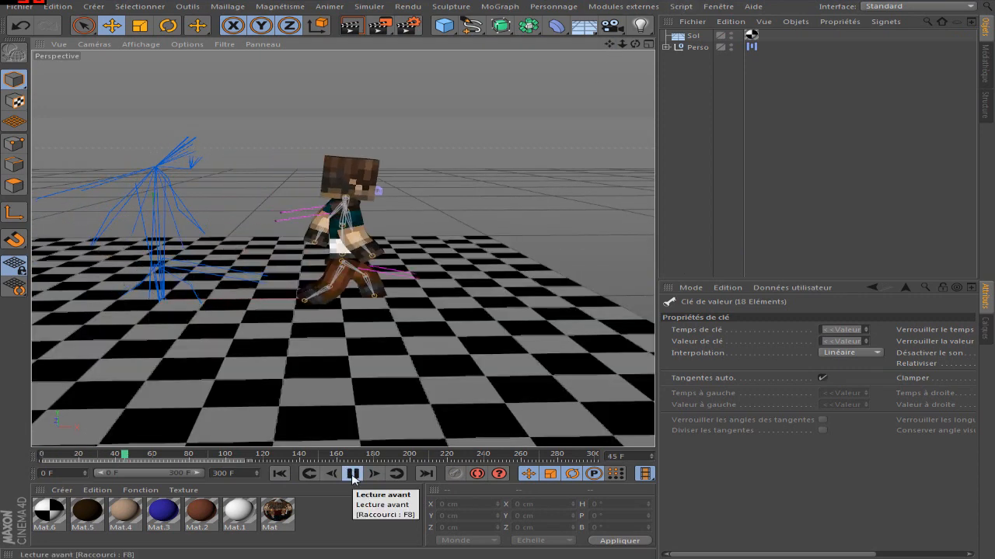
click(353, 474)
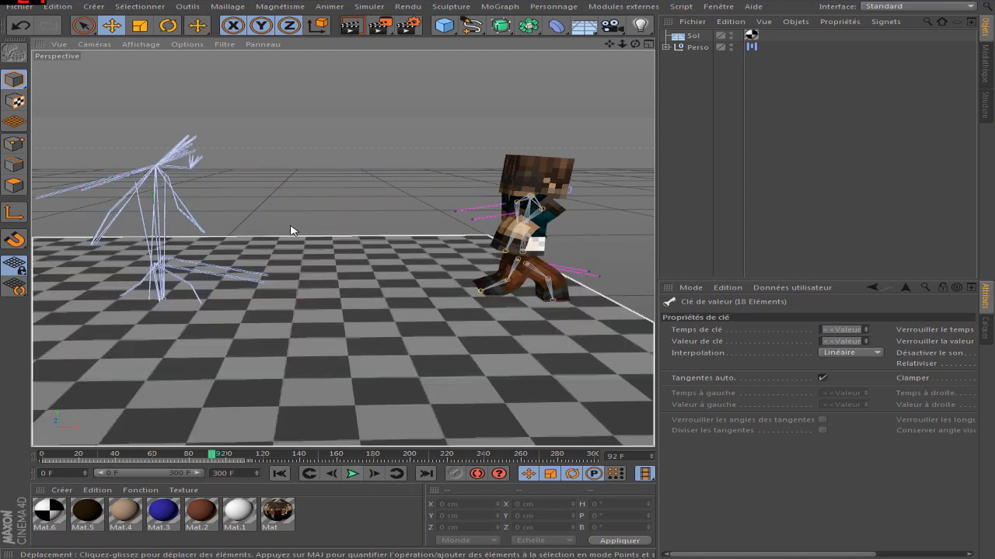
click(279, 473)
click(353, 474)
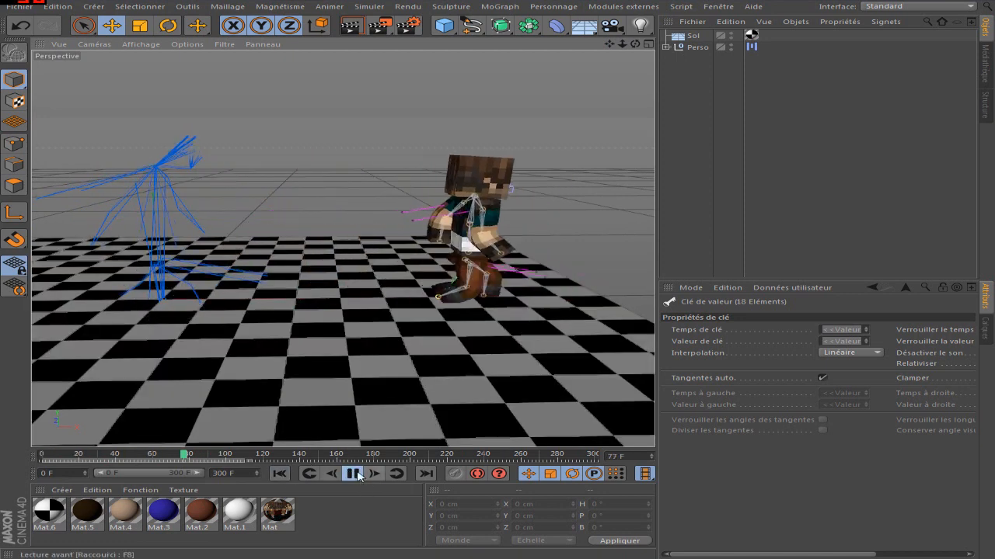
click(352, 474)
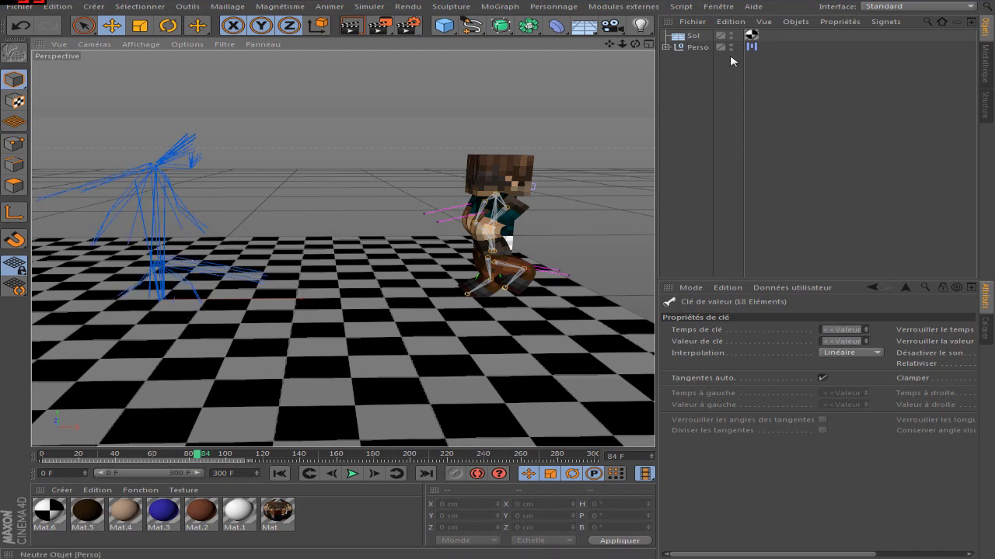
Move Perso's end position keyframe to frame 83 and play the walk to check the travel speed
click(698, 49)
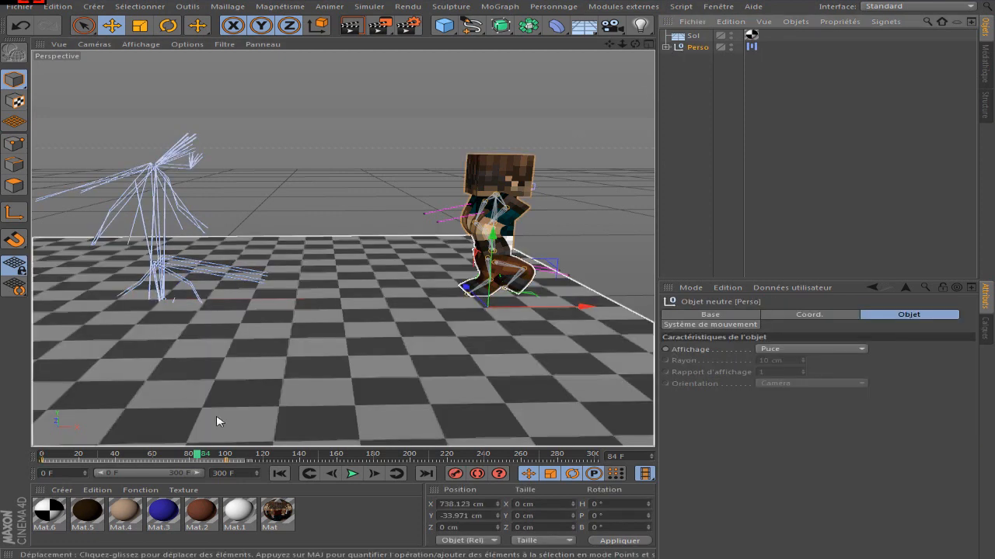
drag(220, 463, 196, 466)
click(295, 477)
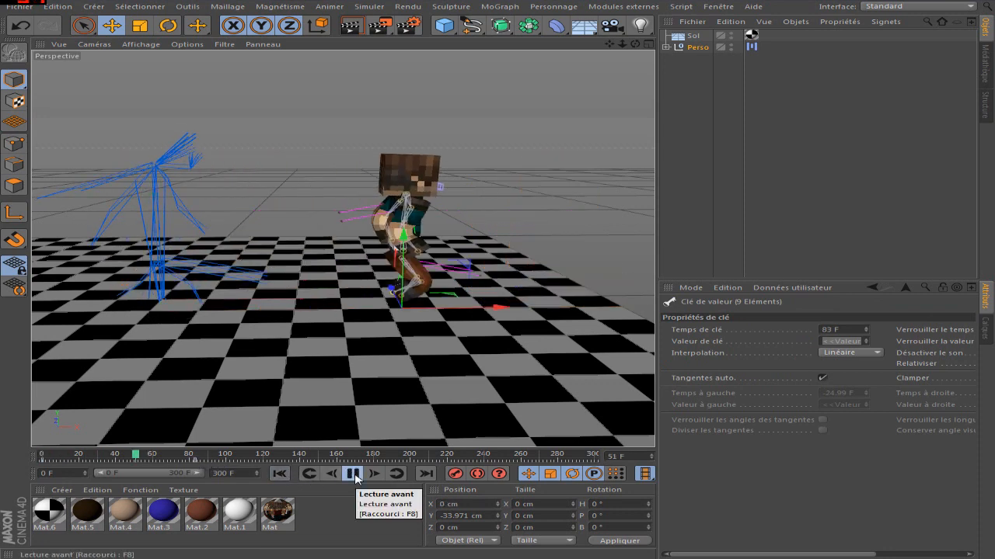
click(354, 475)
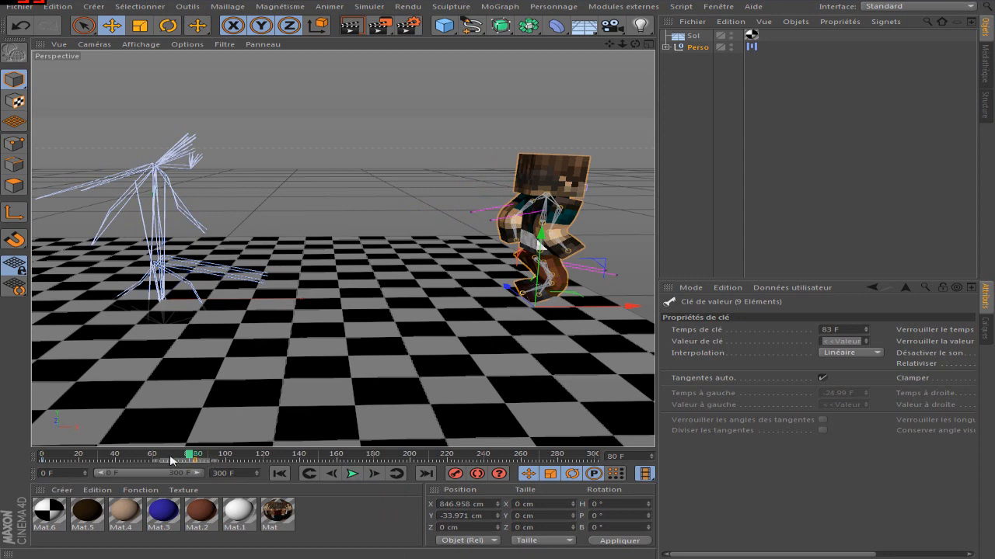
Move Perso's end position keyframe to frame 68 and play the walk again
drag(194, 464, 168, 465)
click(325, 476)
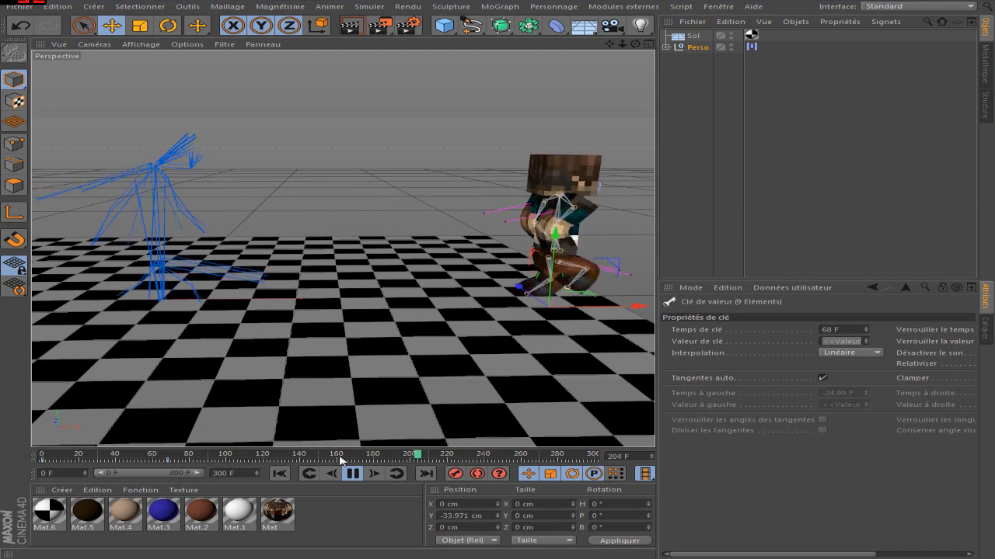
scroll(317, 349, down, 3)
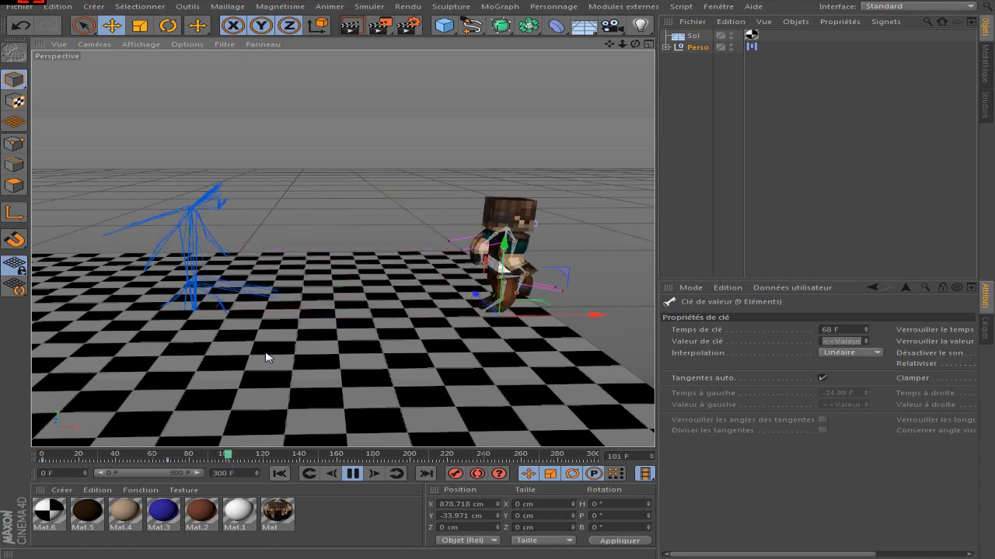
scroll(296, 353, down, 1)
scroll(311, 311, up, 2)
scroll(383, 377, up, 1)
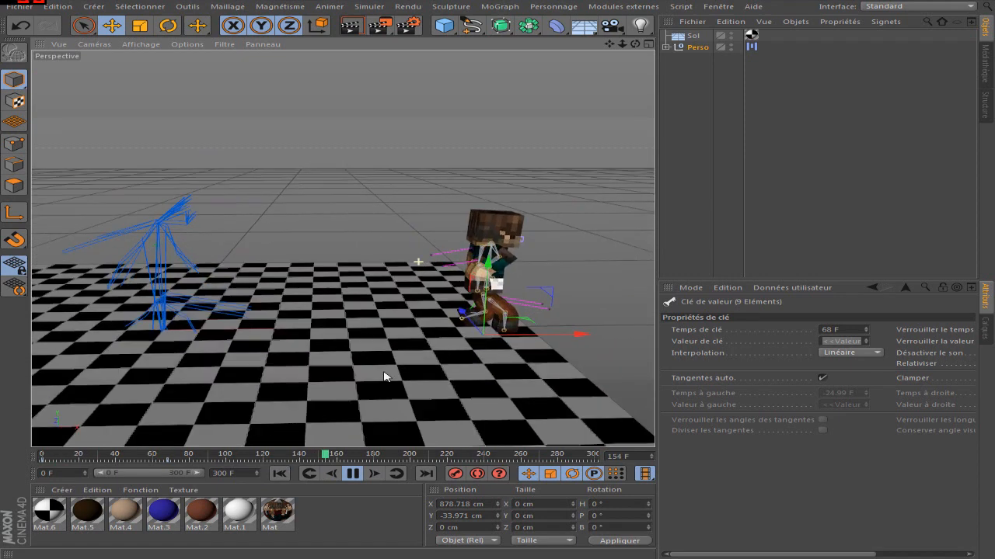
scroll(476, 116, down, 1)
scroll(506, 295, up, 1)
scroll(373, 248, up, 1)
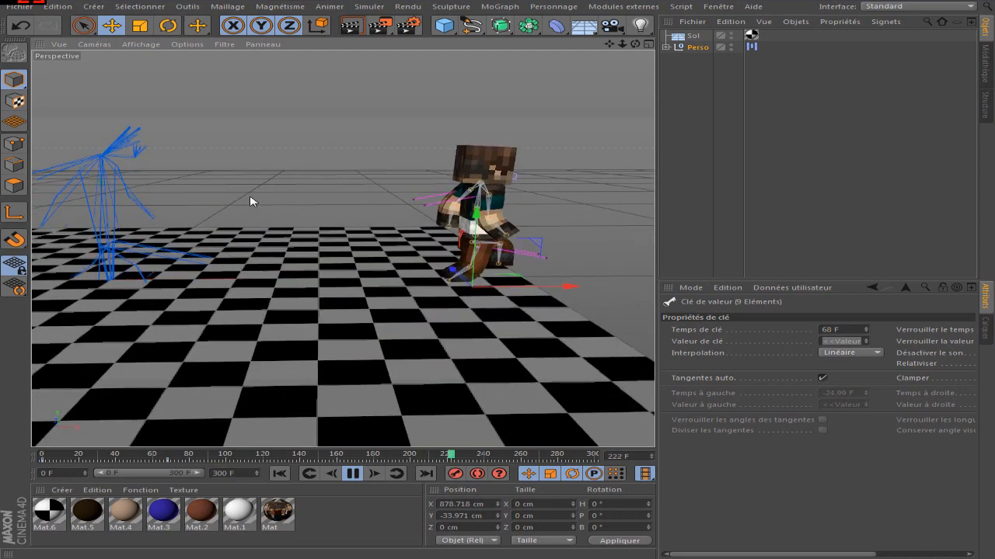